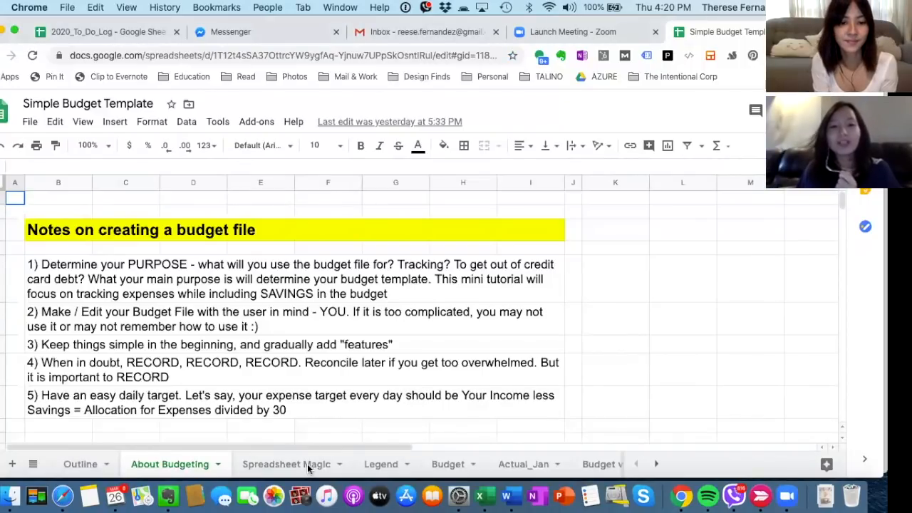
# Review the budgeting notes, the Inputs and Results cells on the Legend sheet, and the Outline sheet.
pyautogui.click(200, 312)
pyautogui.click(88, 321)
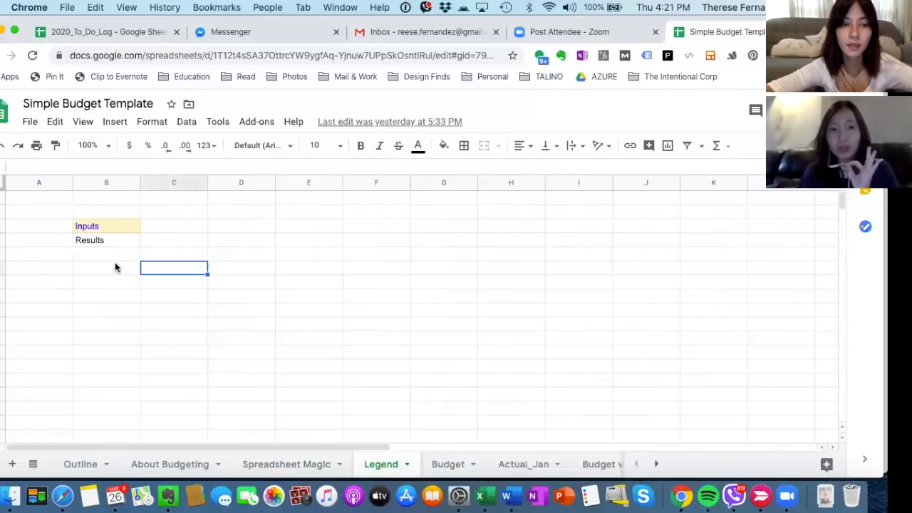
pyautogui.click(116, 267)
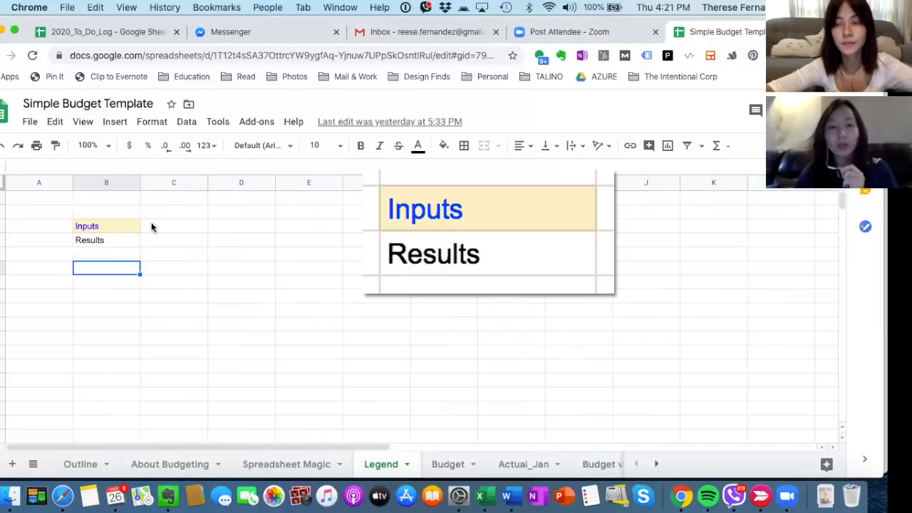
pyautogui.click(112, 225)
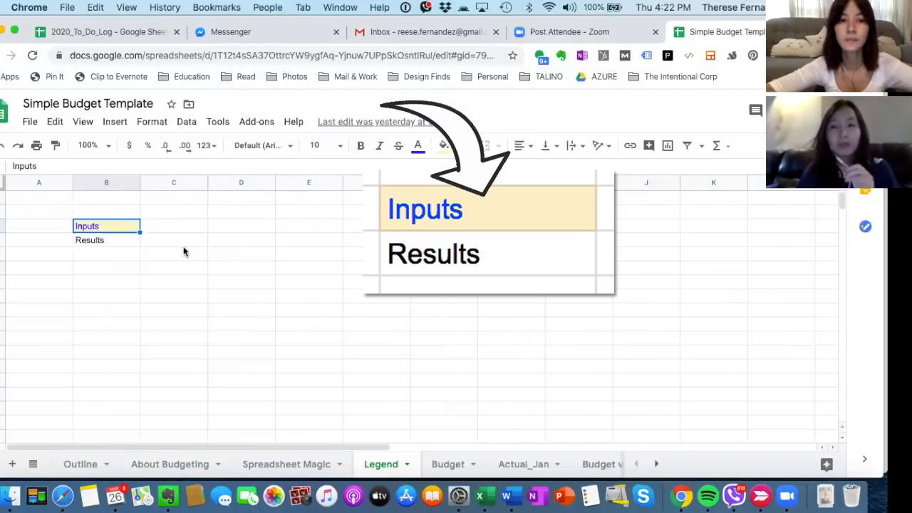
pyautogui.click(102, 240)
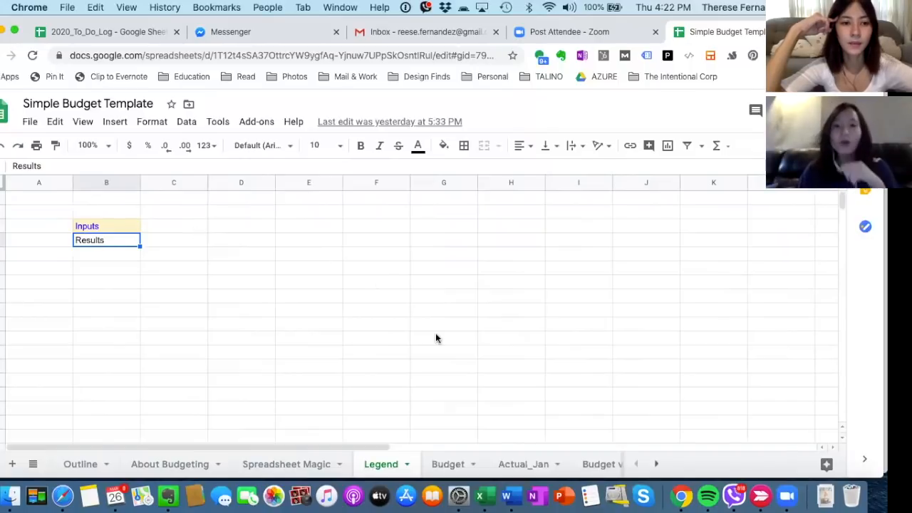
pyautogui.click(91, 466)
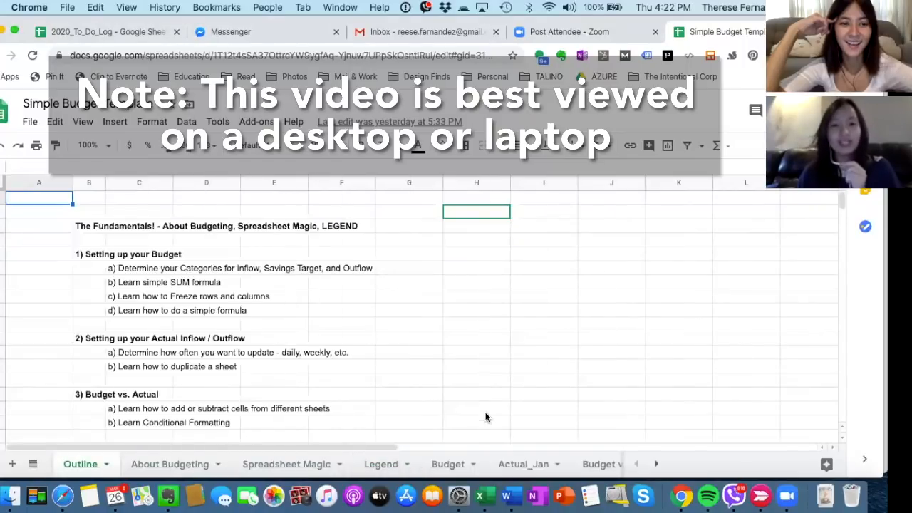
# Open the Budget sheet and examine the yellow input cells for Salary and Side Hustle.
pyautogui.click(444, 469)
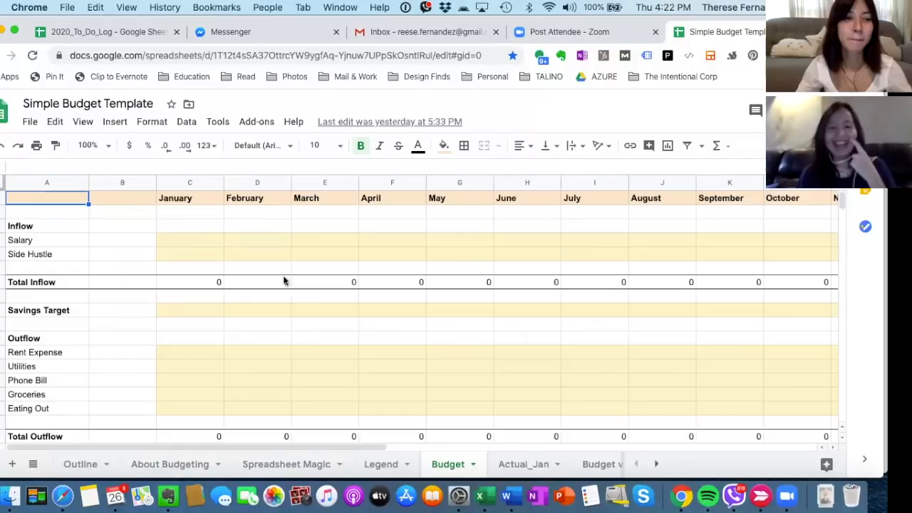
pyautogui.click(209, 242)
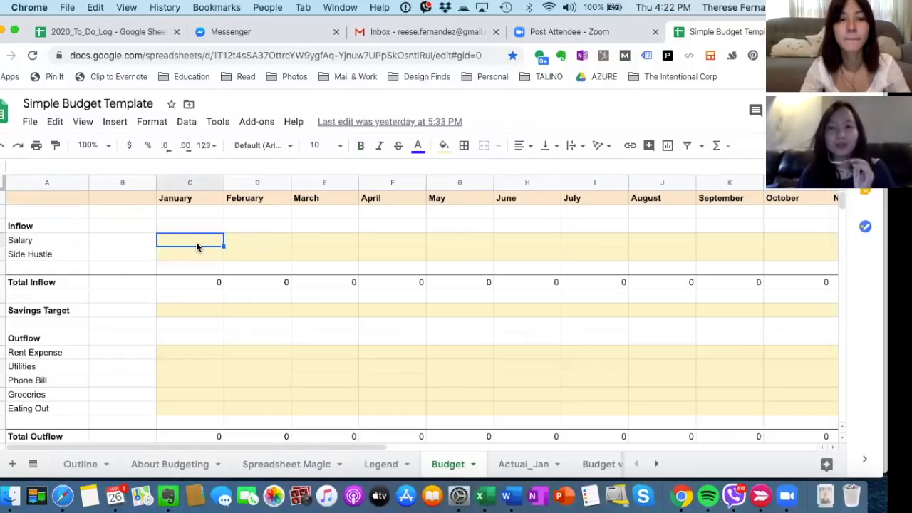
pyautogui.click(198, 248)
pyautogui.moveTo(197, 240)
pyautogui.mouseDown()
pyautogui.moveTo(222, 252)
pyautogui.moveTo(189, 242)
pyautogui.mouseUp()
pyautogui.click(228, 247)
pyautogui.click(200, 242)
pyautogui.click(235, 256)
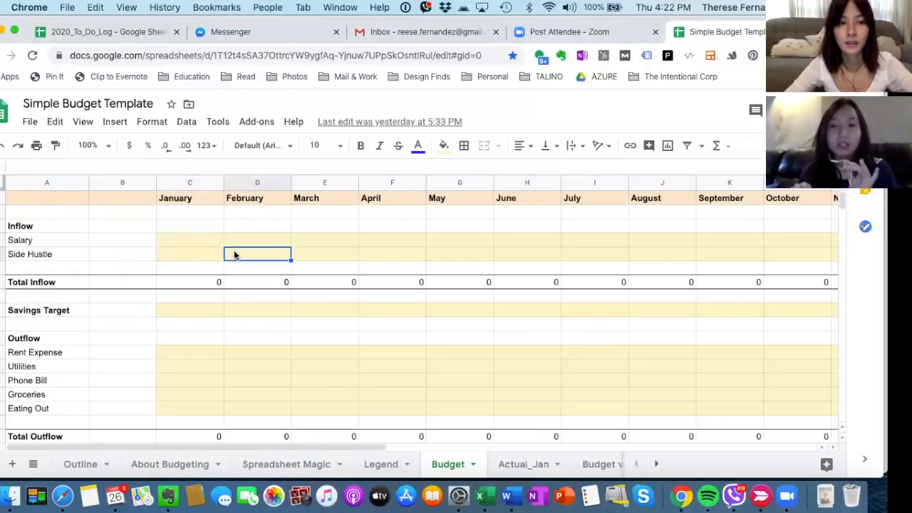
pyautogui.click(198, 244)
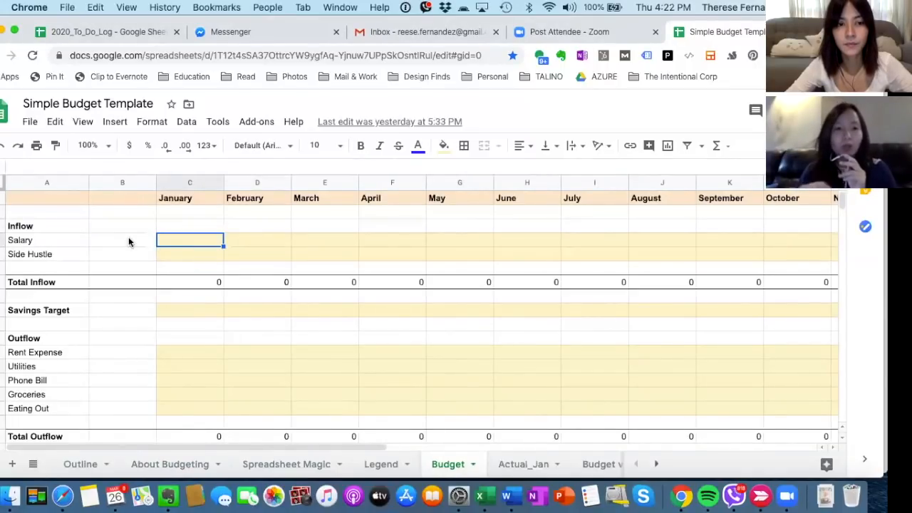
pyautogui.scroll(-3, 103, 295)
pyautogui.scroll(3, 103, 295)
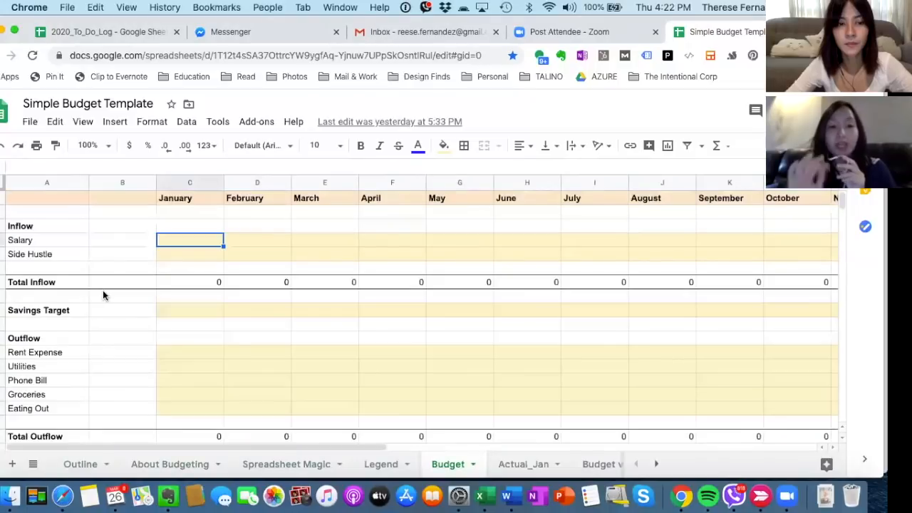
# Examine the Inflow, Savings Target and Outflow categories and the January formula in the Net row.
pyautogui.click(66, 229)
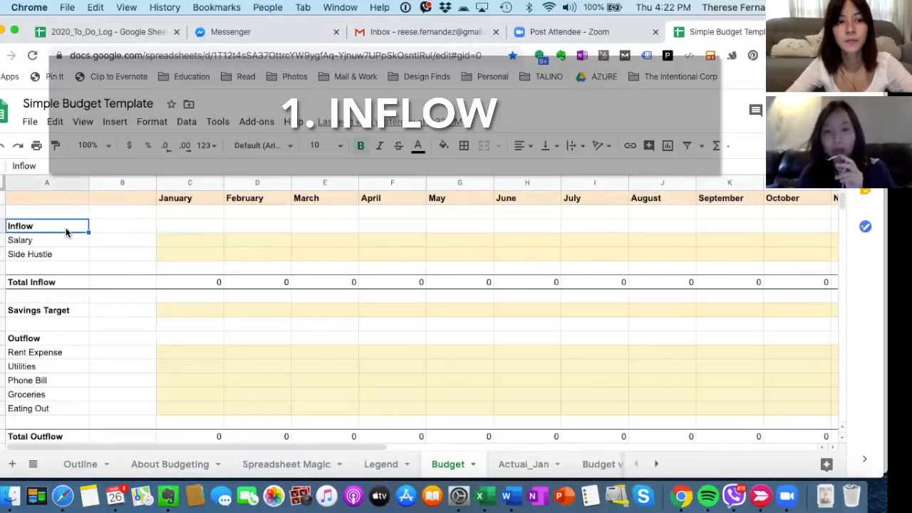
pyautogui.click(82, 340)
pyautogui.click(29, 228)
pyautogui.click(40, 246)
pyautogui.click(47, 254)
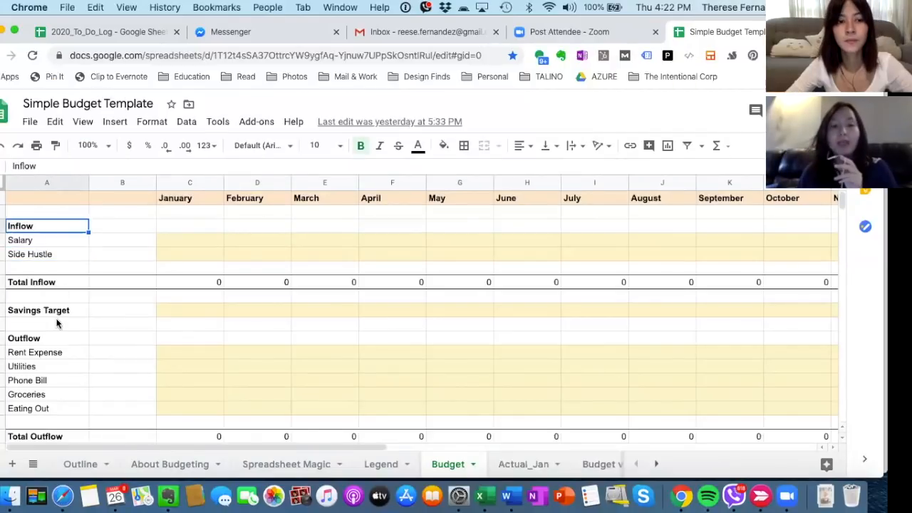
pyautogui.click(67, 314)
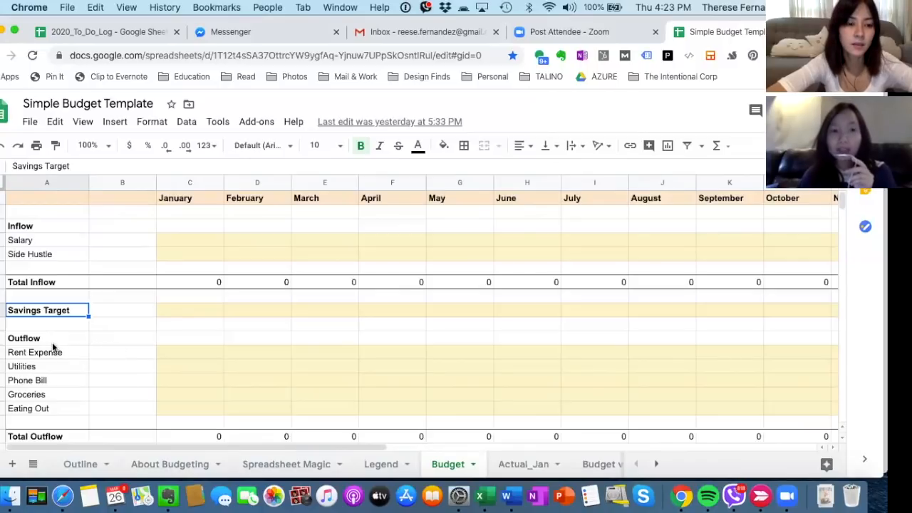
pyautogui.click(52, 342)
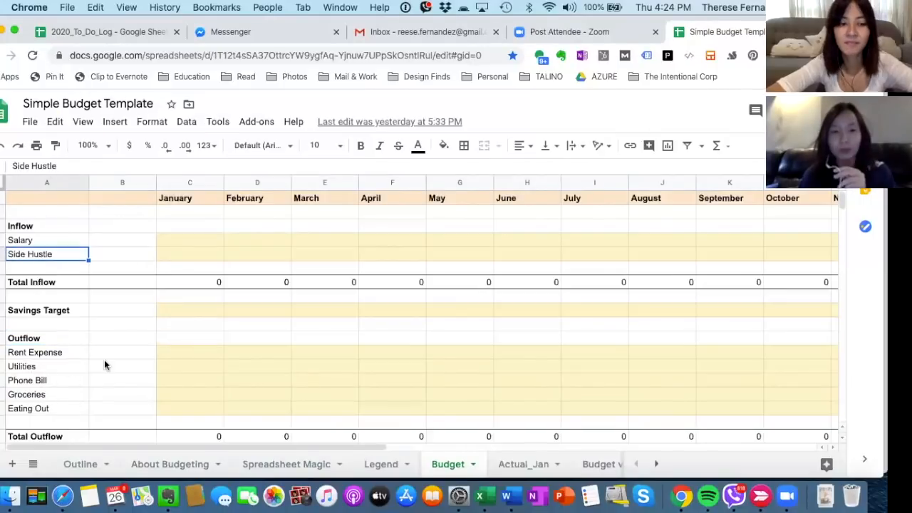
pyautogui.scroll(-2, 104, 361)
pyautogui.scroll(-1, 104, 359)
pyautogui.click(53, 384)
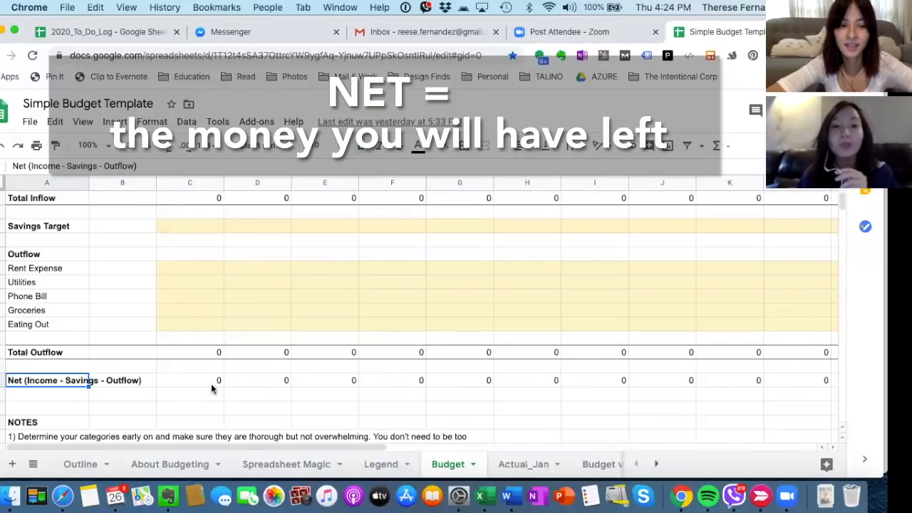
pyautogui.click(211, 384)
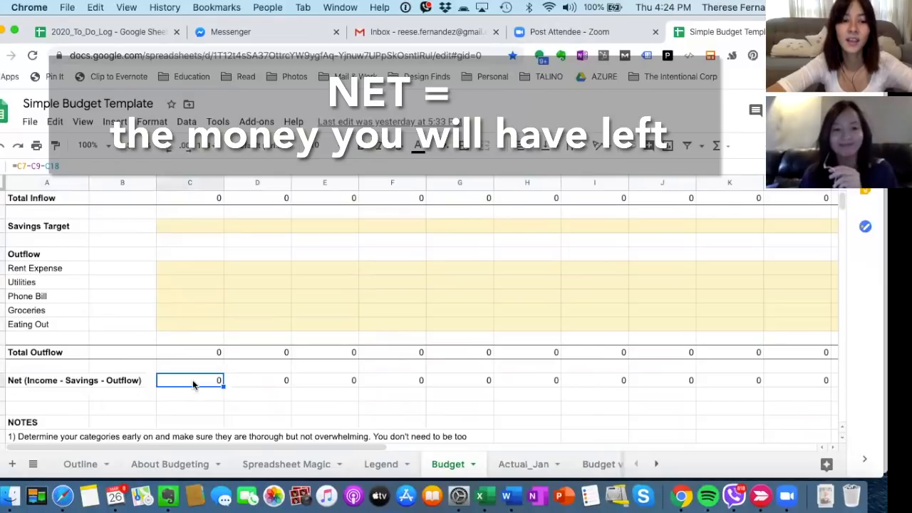
# Enter the January inflows: 10,000 for Salary and 5,000 for Side Hustle.
pyautogui.scroll(3, 206, 241)
pyautogui.click(204, 243)
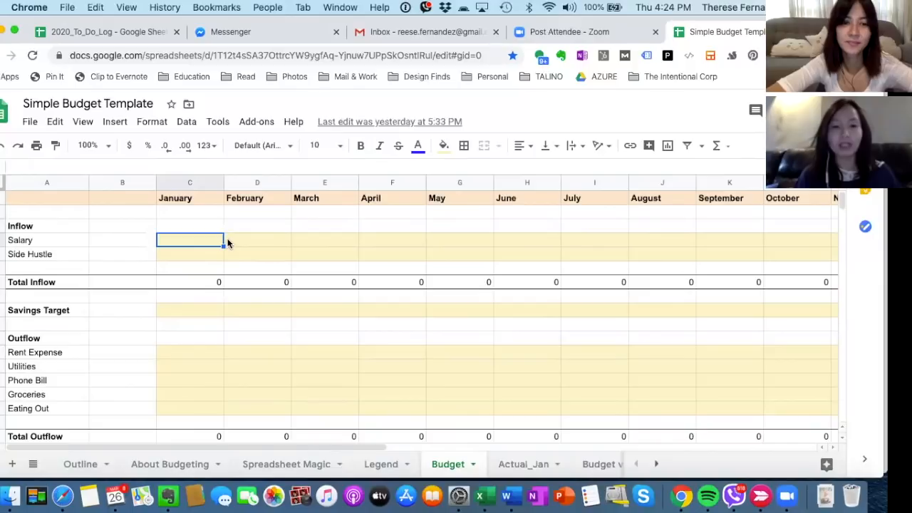
pyautogui.write('10,000')
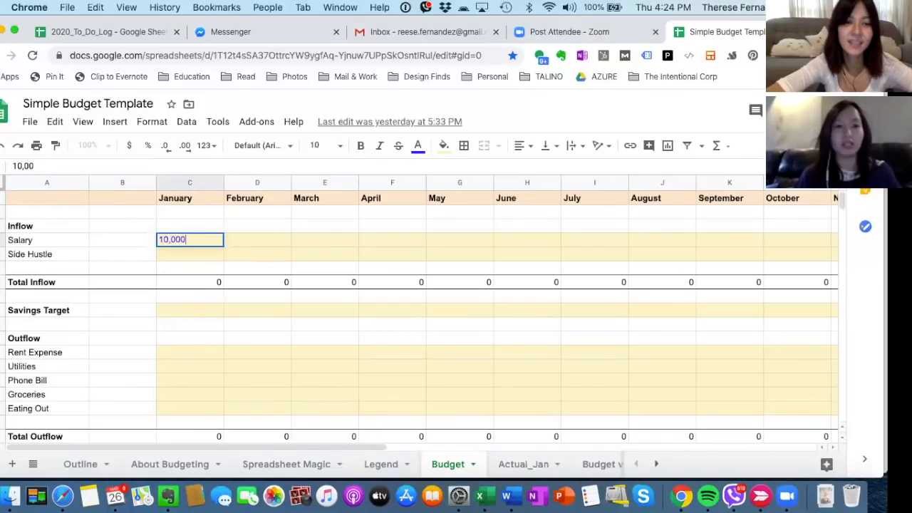
pyautogui.press('Return')
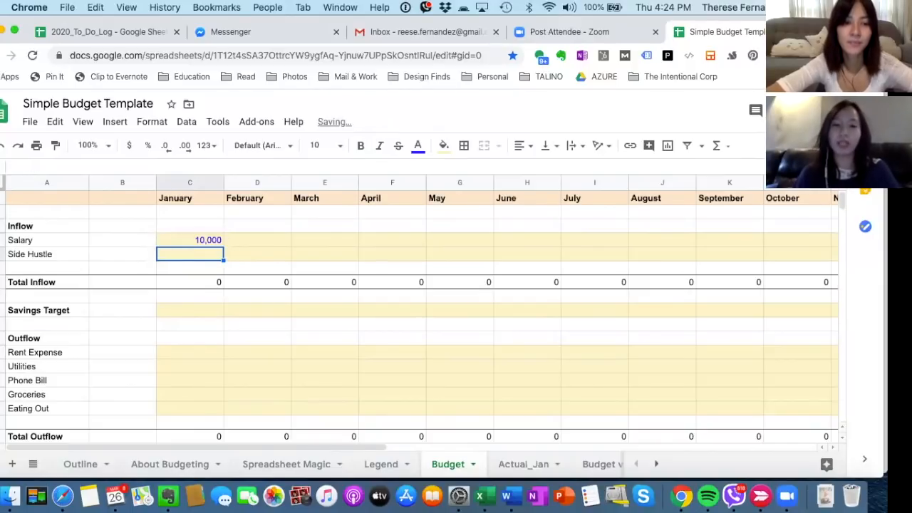
pyautogui.write('5,000')
pyautogui.press('Return')
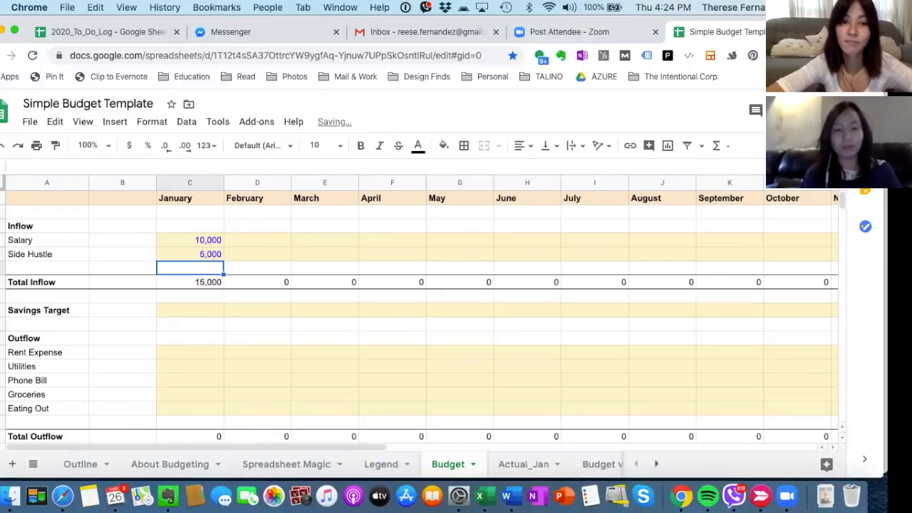
# Clear the existing formula from the January Total Inflow cell.
pyautogui.click(198, 283)
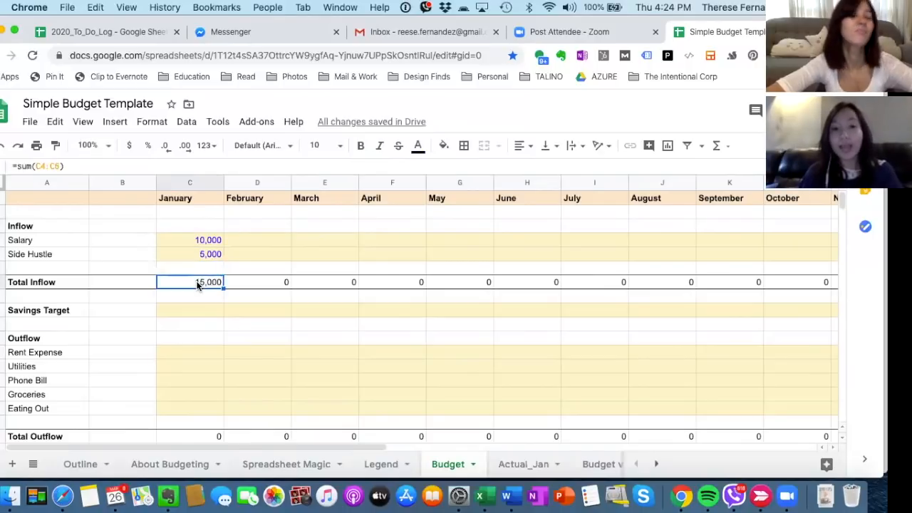
pyautogui.press('Delete')
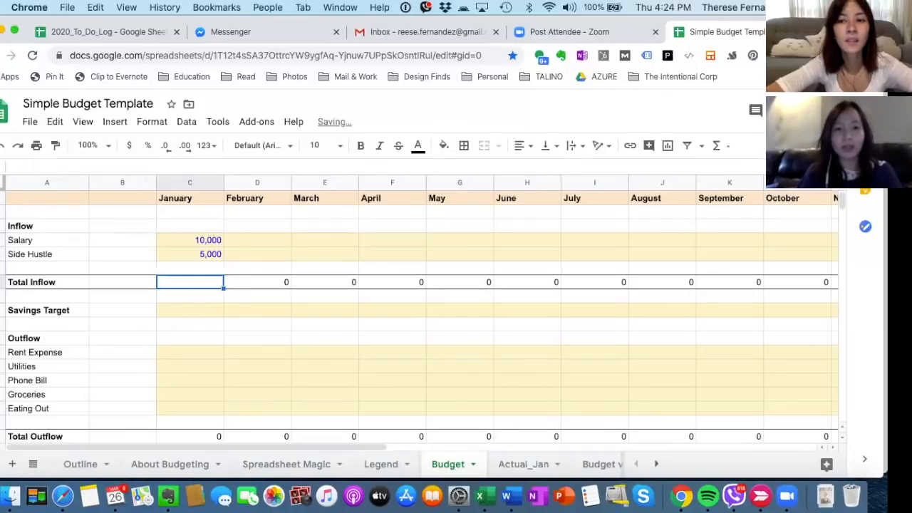
pyautogui.click(286, 322)
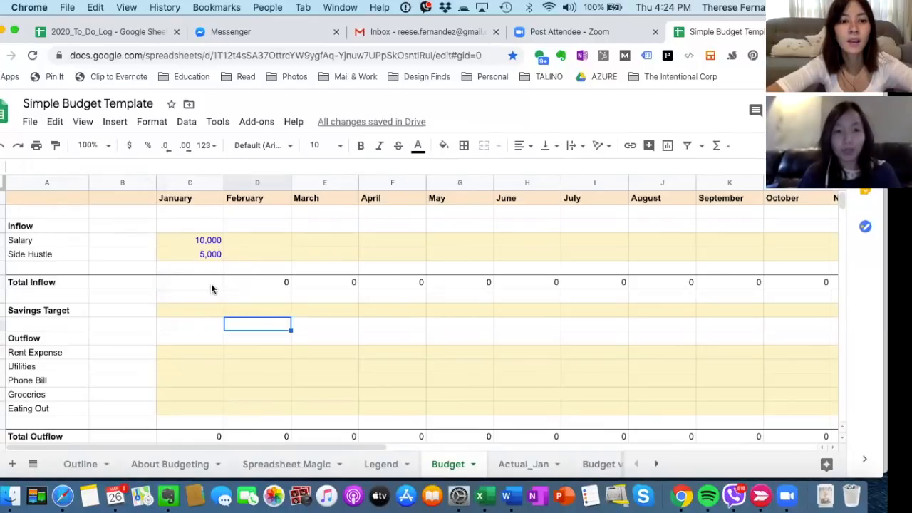
# Total the January inflows in the Total Inflow row with the formula =sum(C4:C6).
pyautogui.click(212, 285)
pyautogui.write('=')
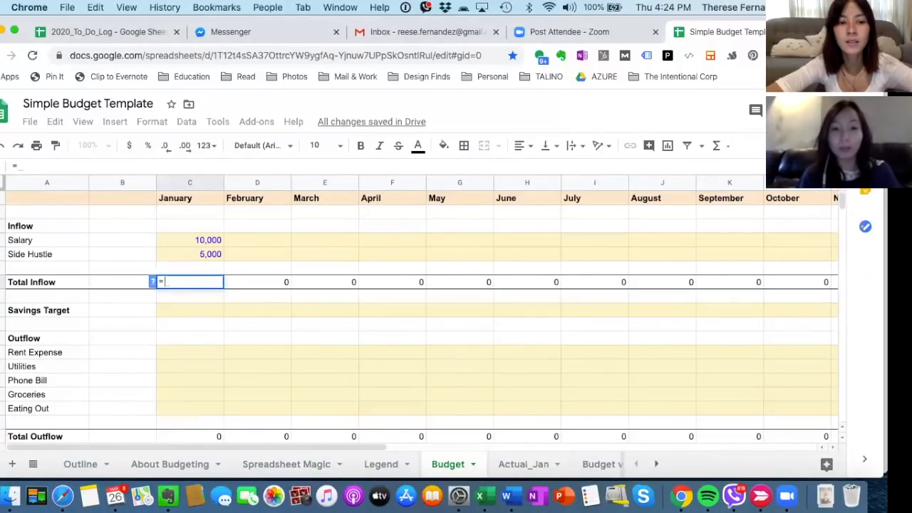
pyautogui.write('sum')
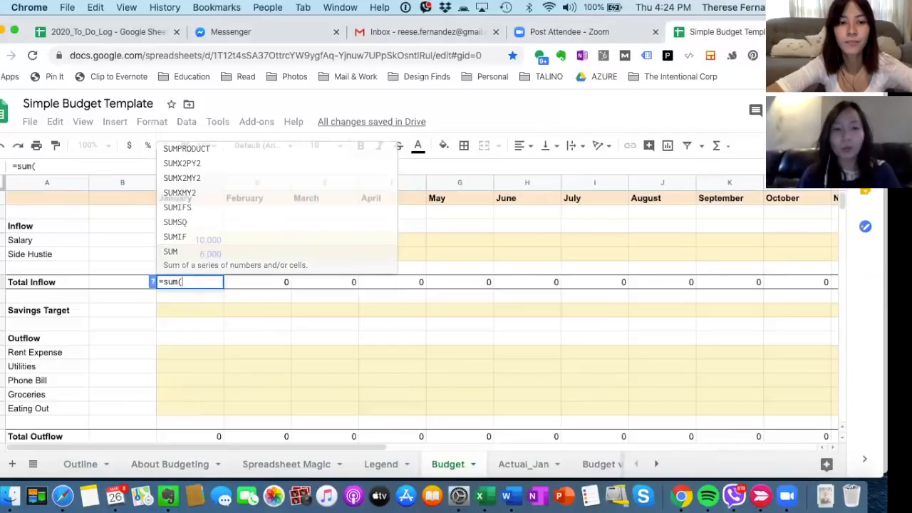
pyautogui.write('(')
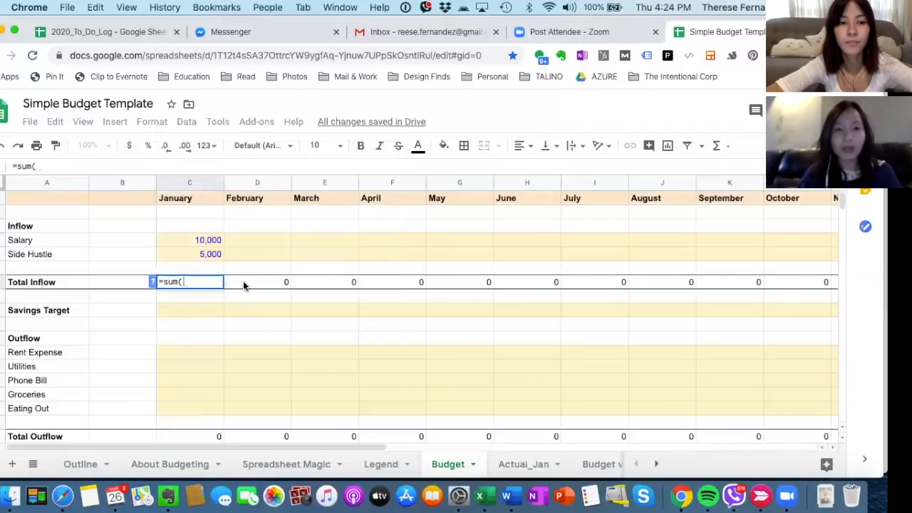
pyautogui.click(203, 241)
pyautogui.moveTo(204, 245); pyautogui.dragTo(203, 265)
pyautogui.write(')')
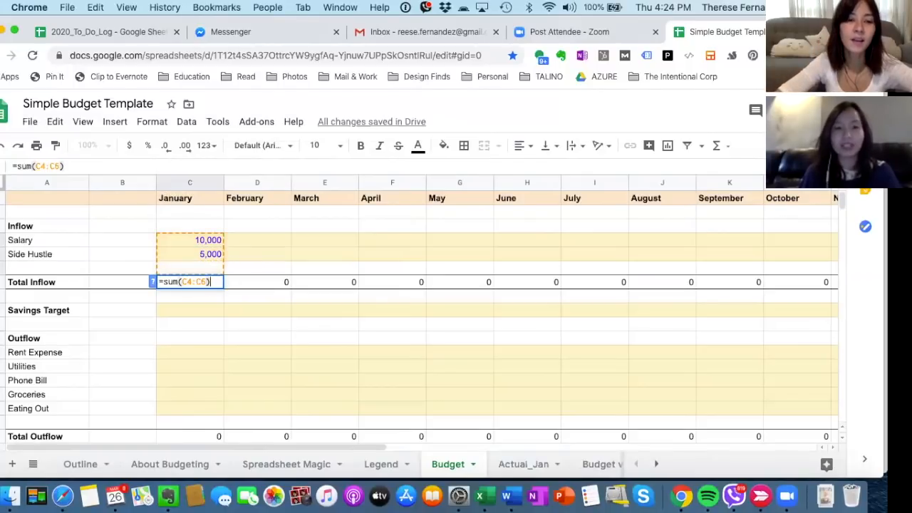
pyautogui.press('Return')
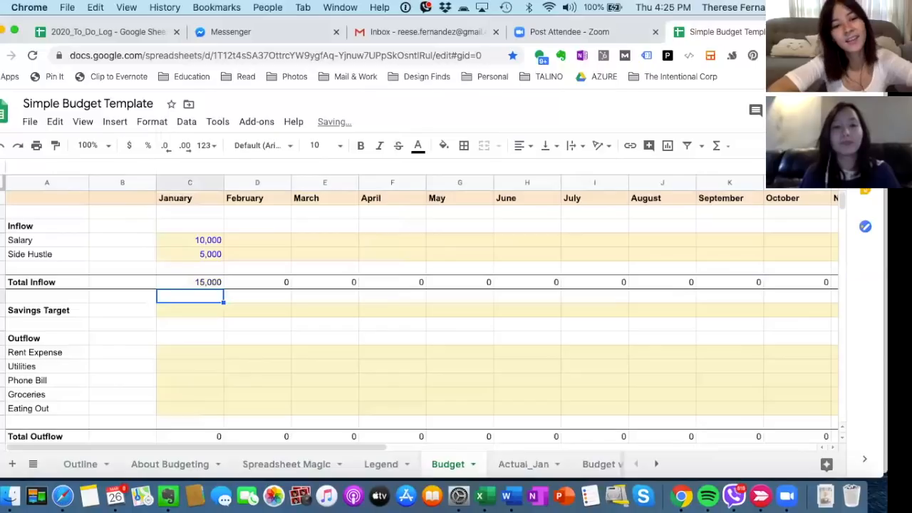
# Clear the Total Inflow cells from February to December and refill them by copying the January formula across.
pyautogui.press('Up')
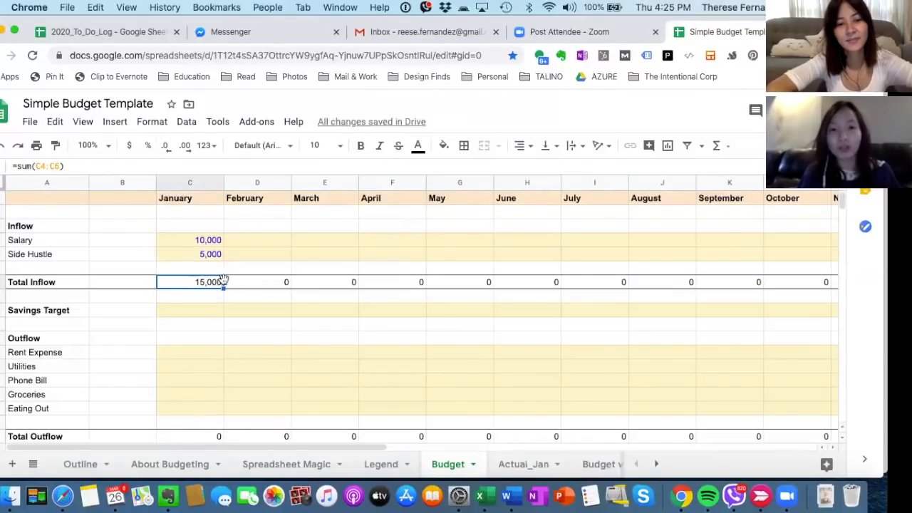
pyautogui.moveTo(268, 286); pyautogui.dragTo(613, 283)
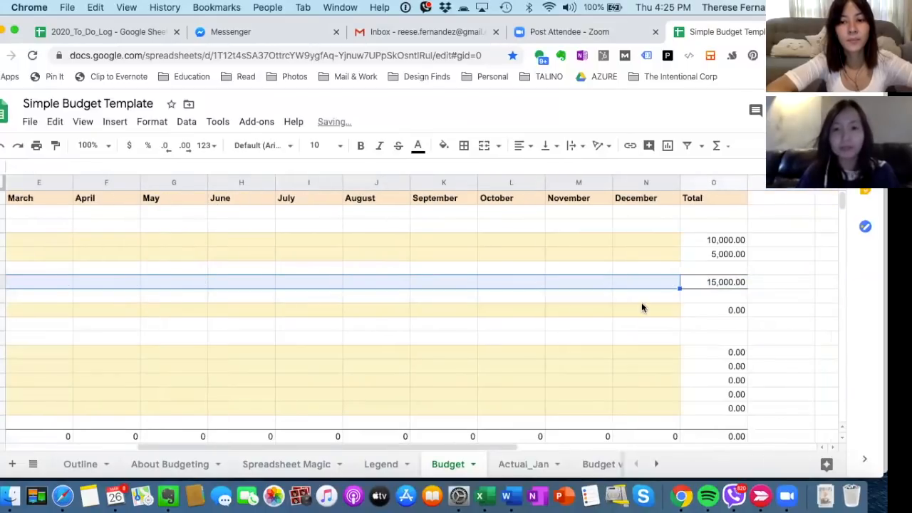
pyautogui.hscroll(-10, 642, 302)
pyautogui.click(190, 284)
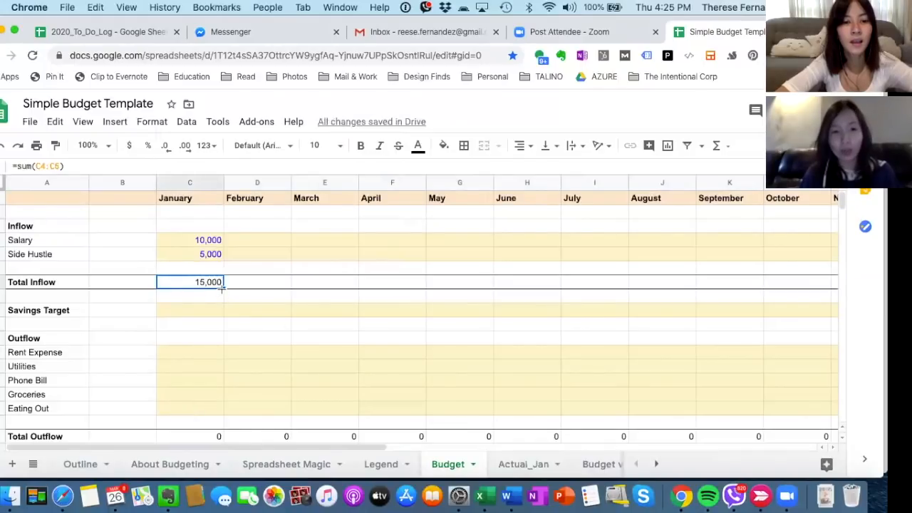
pyautogui.moveTo(222, 288); pyautogui.dragTo(650, 311)
pyautogui.click(650, 310)
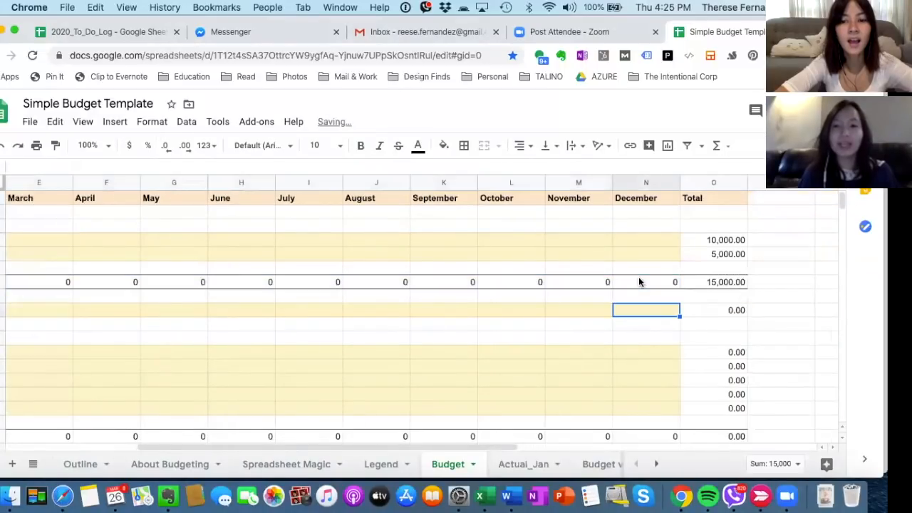
pyautogui.hscroll(-10, 640, 283)
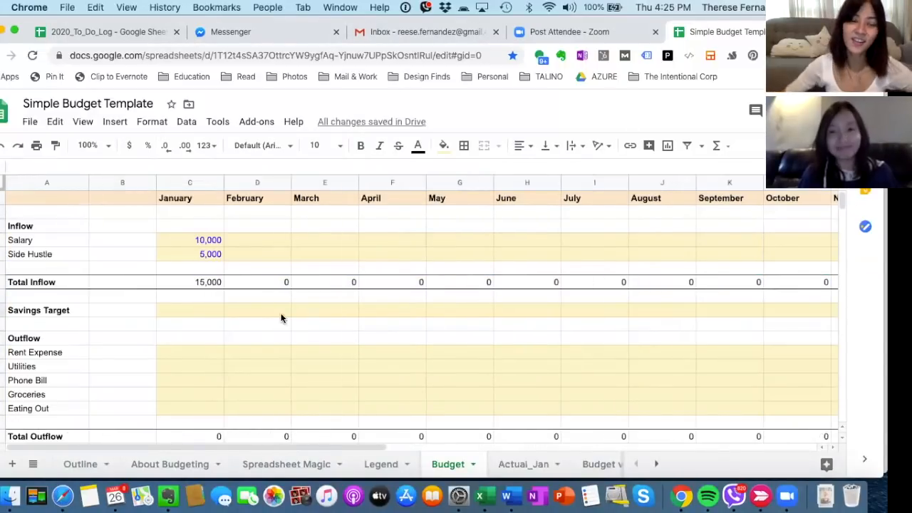
# Enter the February inflows: 10,000 for Salary and 2,000 for Side Hustle.
pyautogui.click(267, 243)
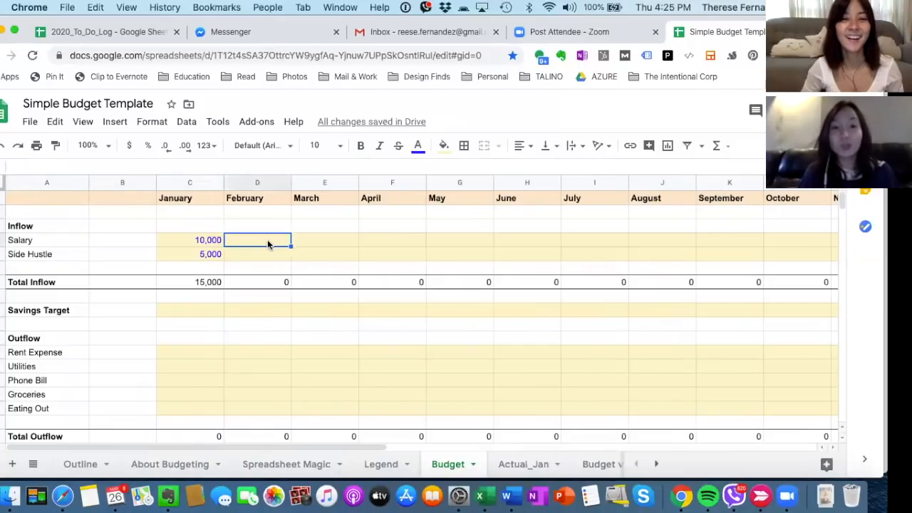
pyautogui.write('10,000')
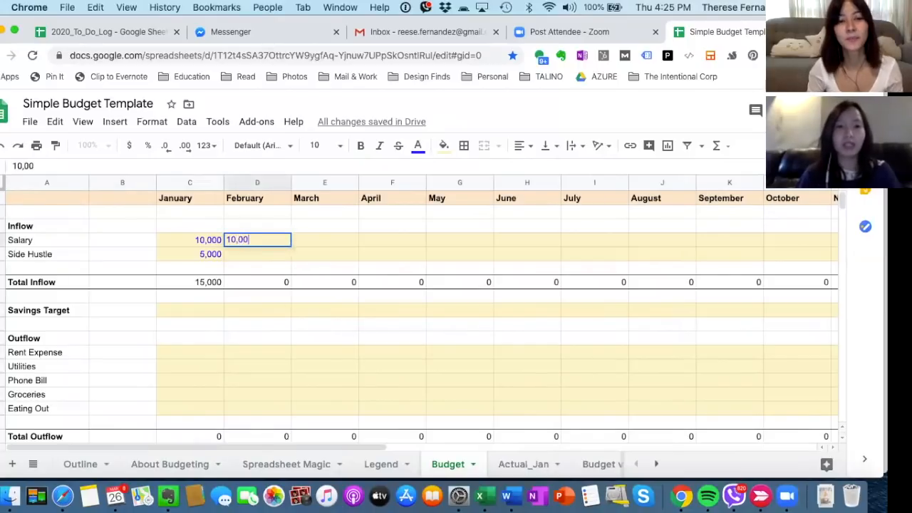
pyautogui.press('Return')
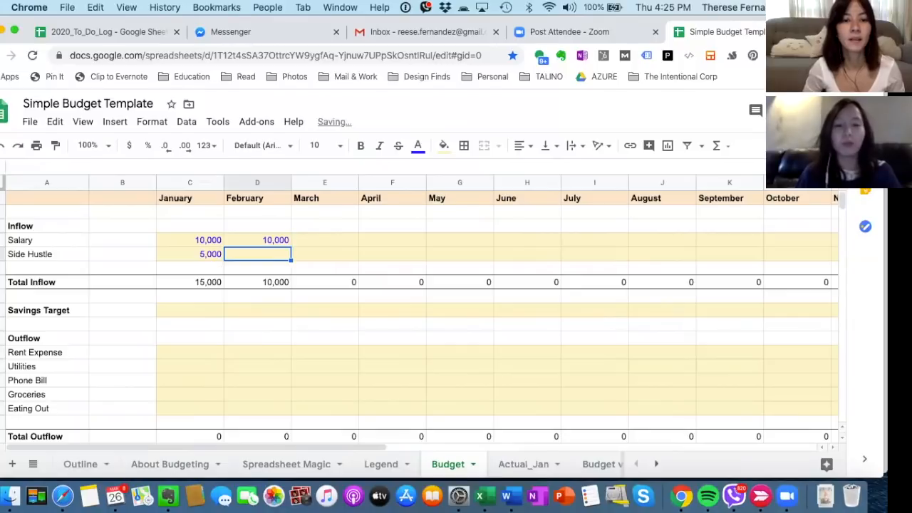
pyautogui.write('2,000')
pyautogui.press('Return')
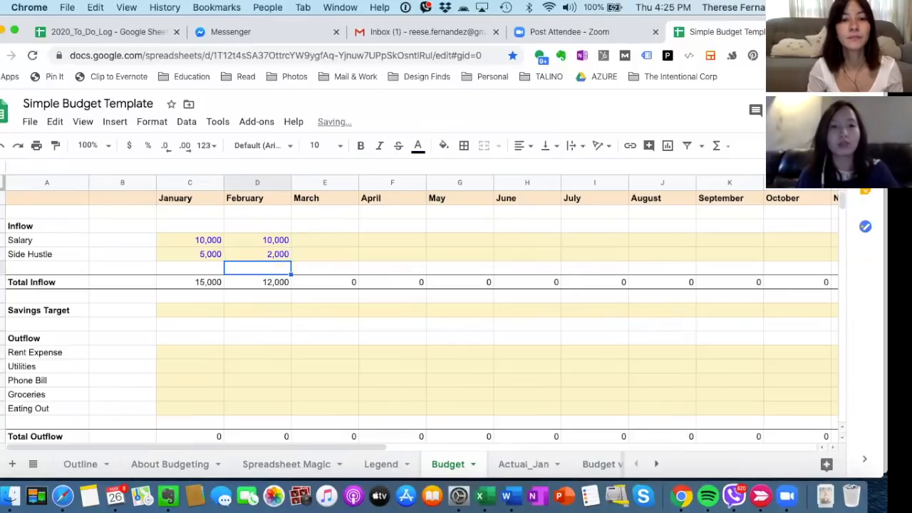
# Enter the March inflows: 10,000 for Salary and 3,000 for Side Hustle.
pyautogui.press('Up')
pyautogui.press('Up')
pyautogui.press('Right')
pyautogui.write('10,000')
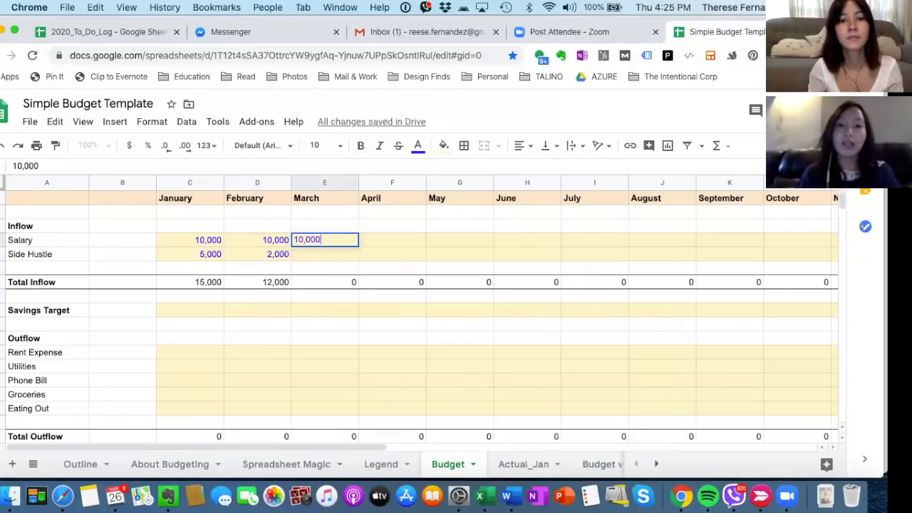
pyautogui.press('Return')
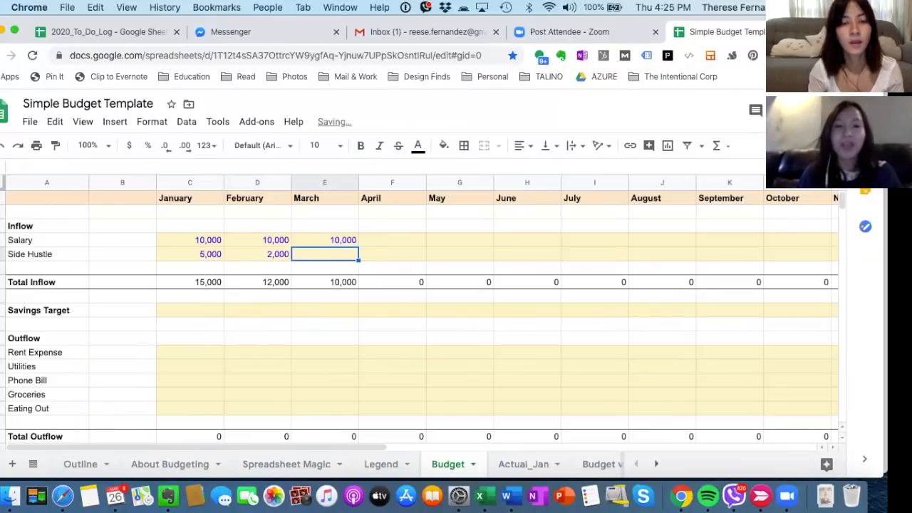
pyautogui.write('30,')
pyautogui.press('BackSpace')
pyautogui.press('BackSpace')
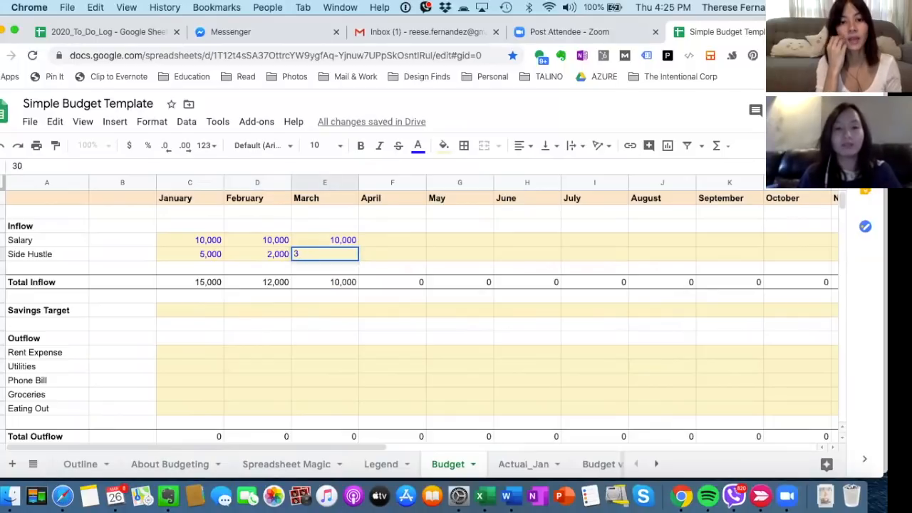
pyautogui.write(',000')
pyautogui.press('Return')
# Enter the April inflows: 0 for Side Hustle and 10,000 for Salary.
pyautogui.press('Right')
pyautogui.press('Up')
pyautogui.write('0')
pyautogui.press('Up')
pyautogui.write('10,000')
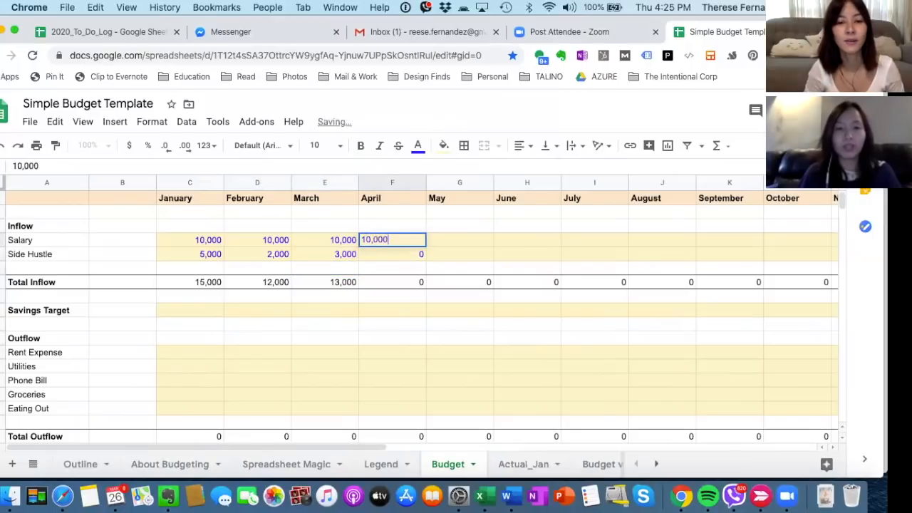
pyautogui.press('Return')
# Change the March Side Hustle inflow to 0.
pyautogui.press('Up')
pyautogui.press('Left')
pyautogui.press('Down')
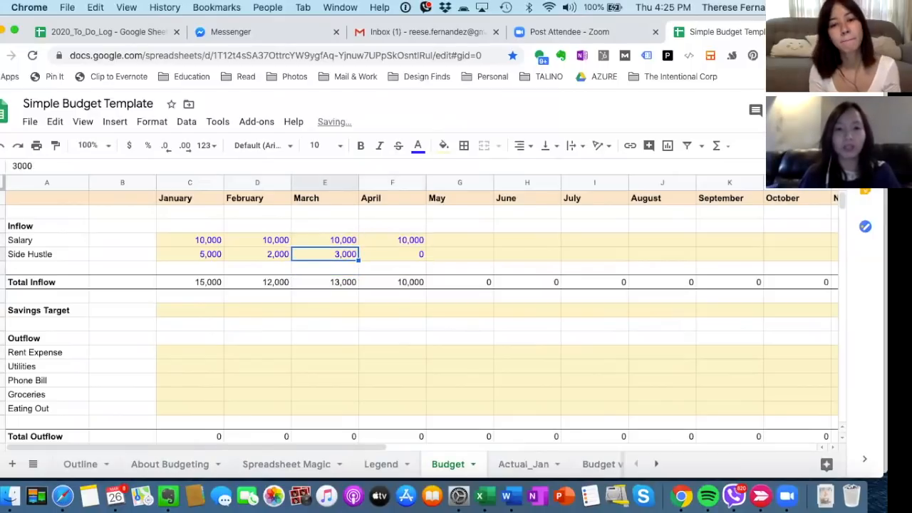
pyautogui.press('BackSpace')
pyautogui.write('0')
pyautogui.press('Right')
pyautogui.press('Up')
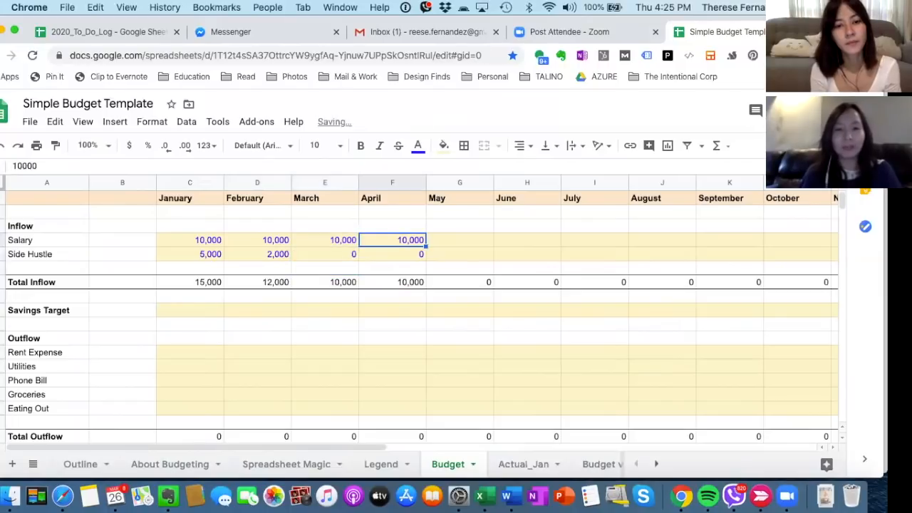
# Set the January Savings Target to 200.
pyautogui.click(187, 311)
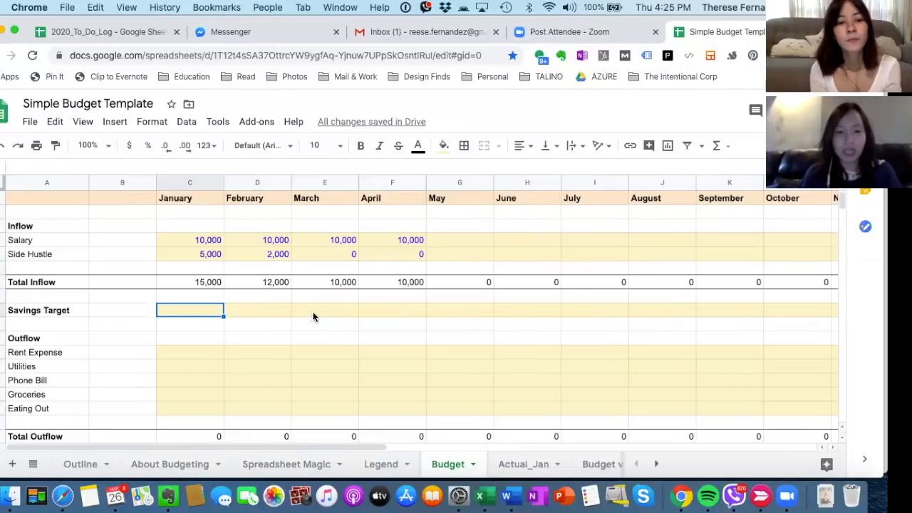
pyautogui.write('200')
pyautogui.click(221, 353)
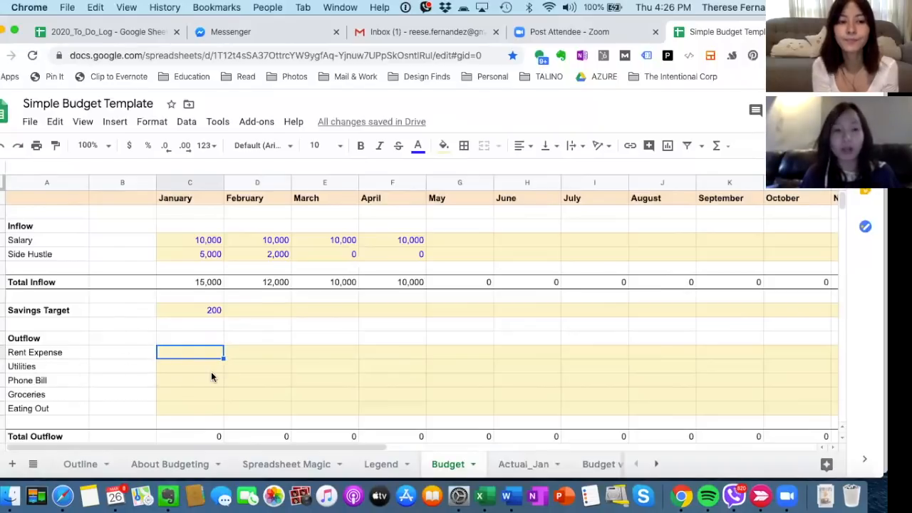
pyautogui.scroll(-2, 214, 374)
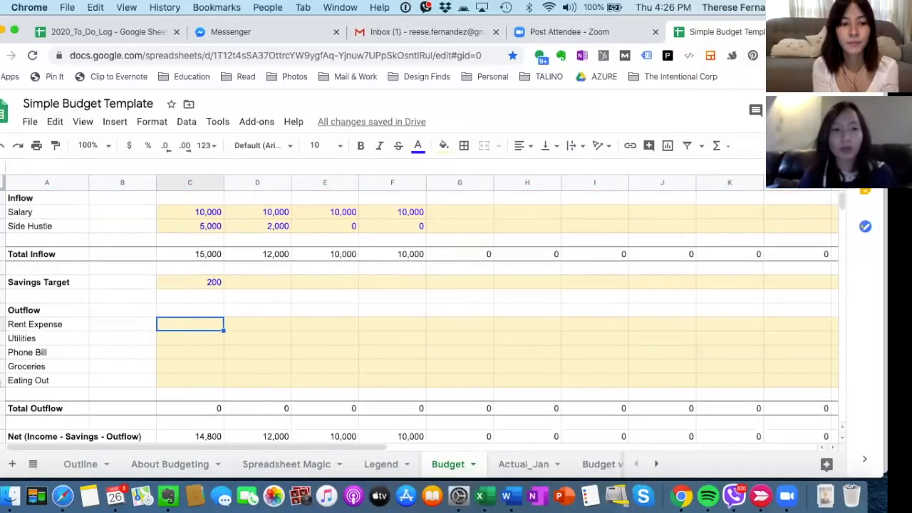
pyautogui.rightClick(3, 380)
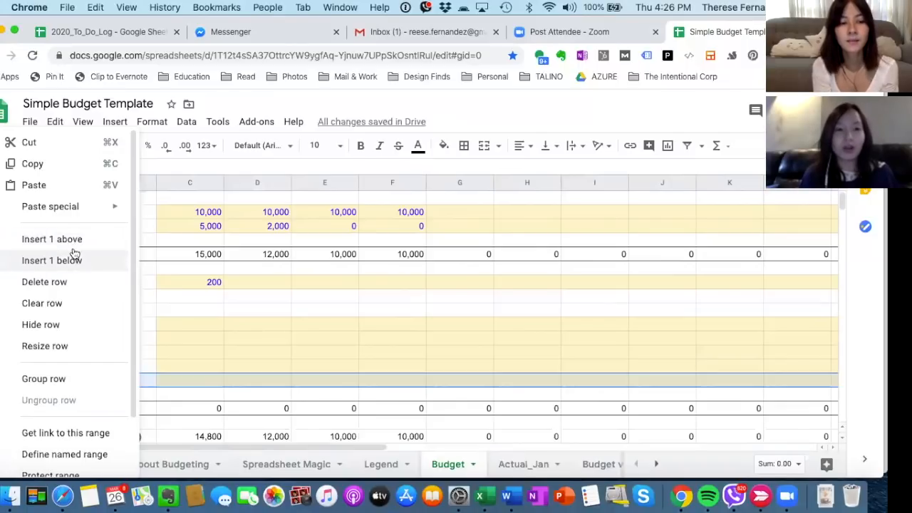
pyautogui.click(325, 353)
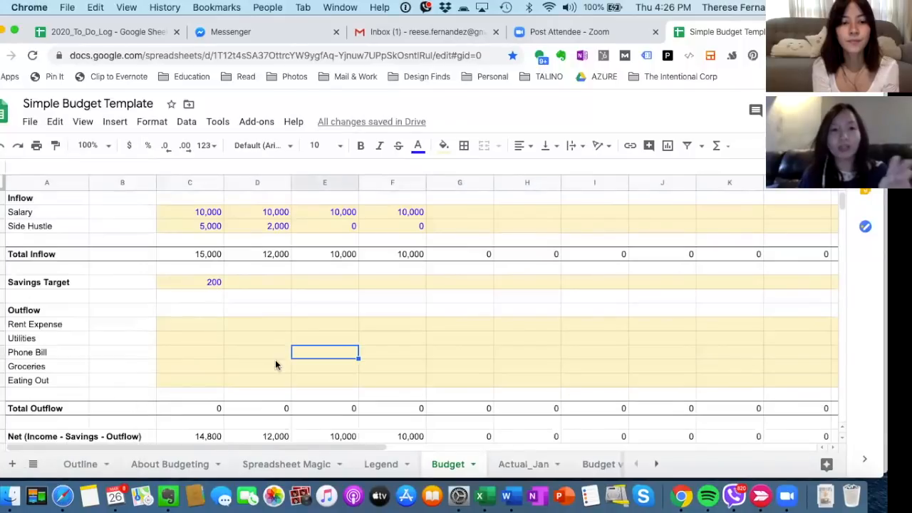
pyautogui.click(276, 364)
pyautogui.scroll(-1, 328, 373)
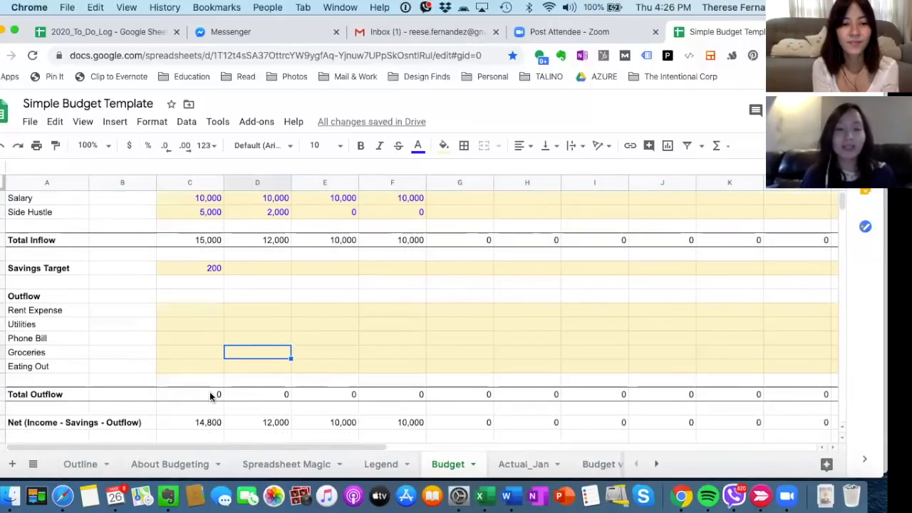
# Enter the first January outflows: 5000 for Rent Expense and 300 for Utilities.
pyautogui.click(205, 311)
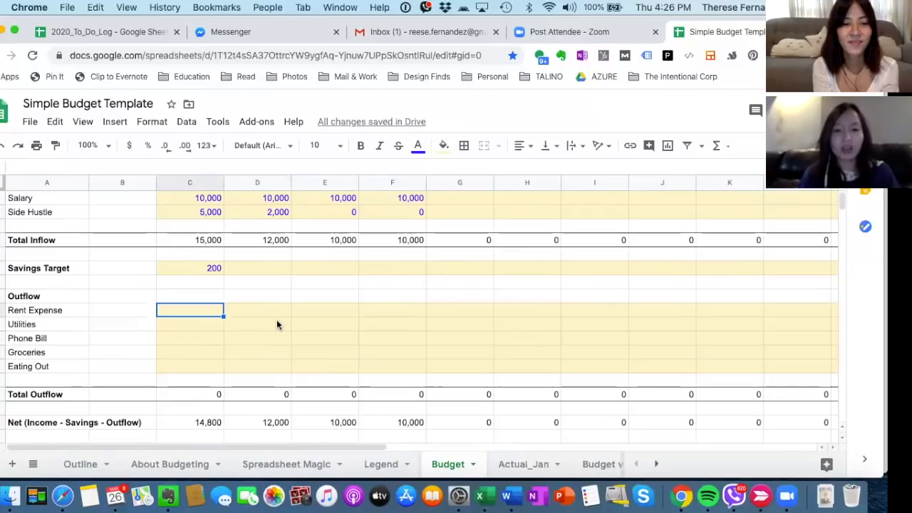
pyautogui.write('5000')
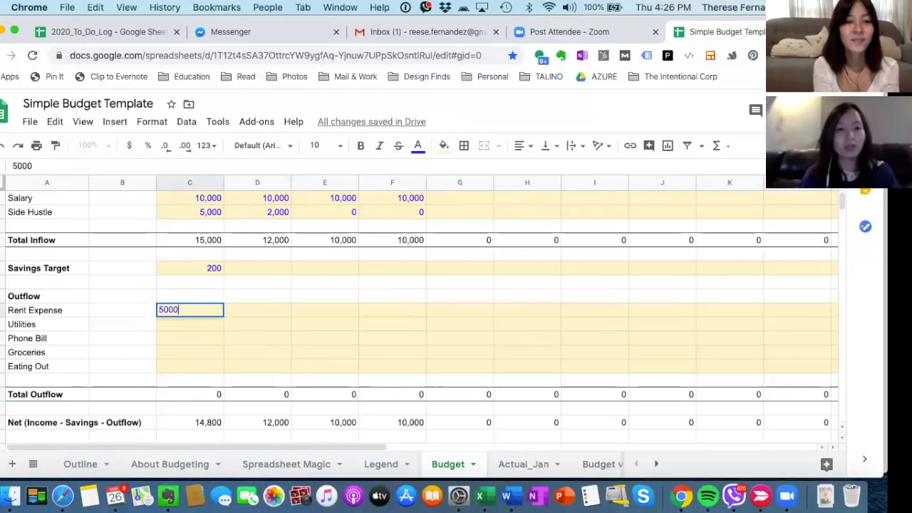
pyautogui.press('Return')
pyautogui.press('Up')
pyautogui.press('Down')
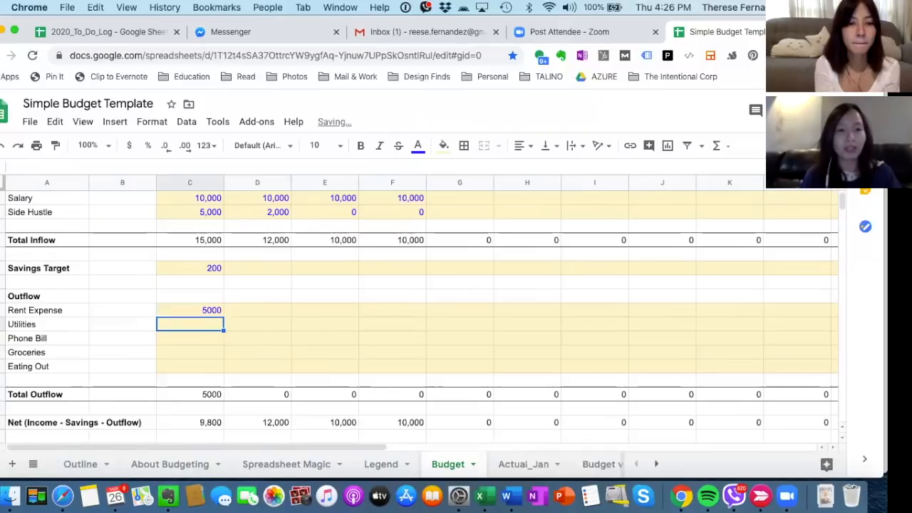
pyautogui.write('300')
pyautogui.press('Return')
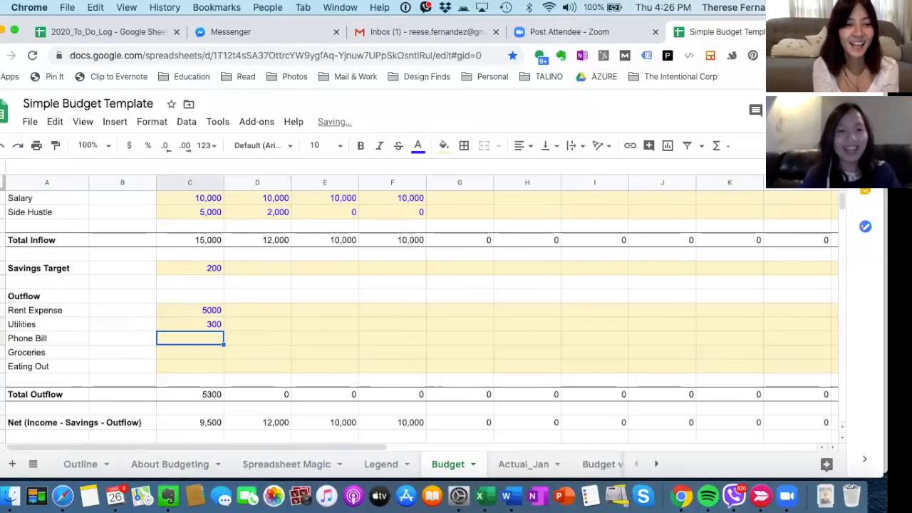
# Enter the remaining January outflows: 300 for Phone Bill, 2000 for Groceries and 3000 for Eating Out.
pyautogui.write('300')
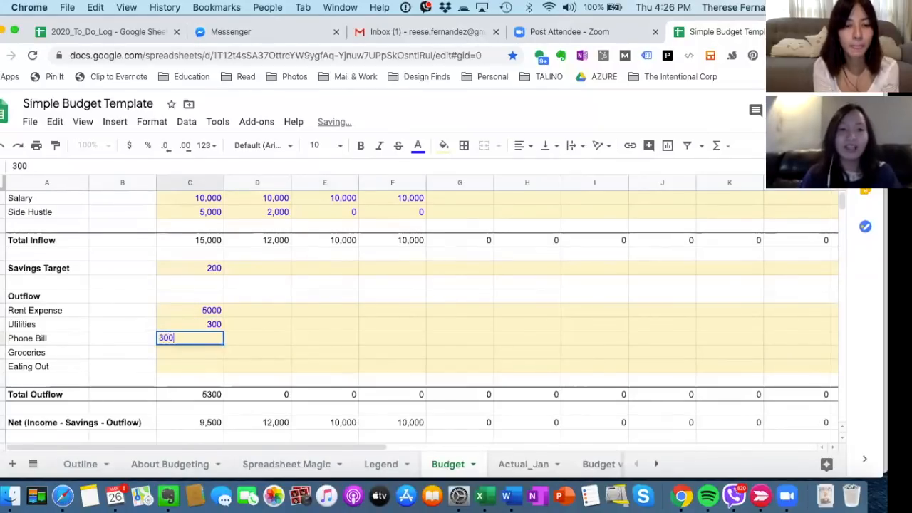
pyautogui.press('Return')
pyautogui.write('2000')
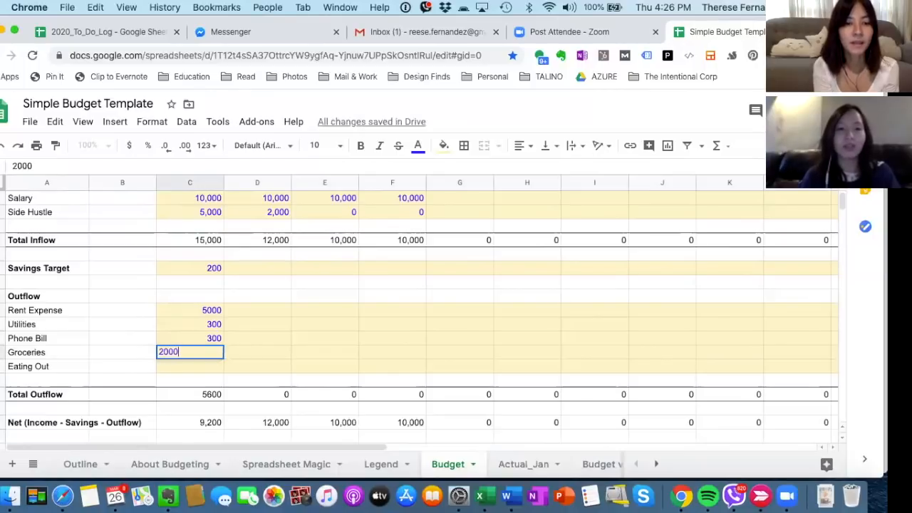
pyautogui.press('Return')
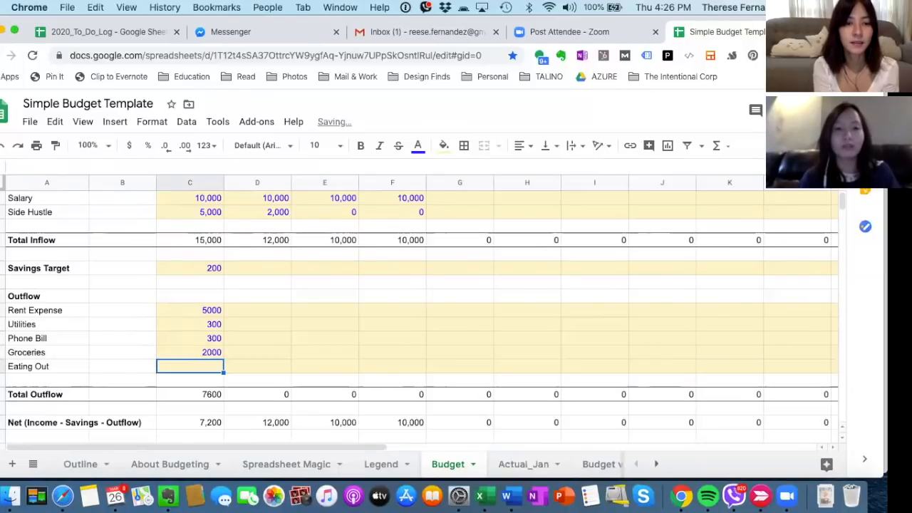
pyautogui.write('3000')
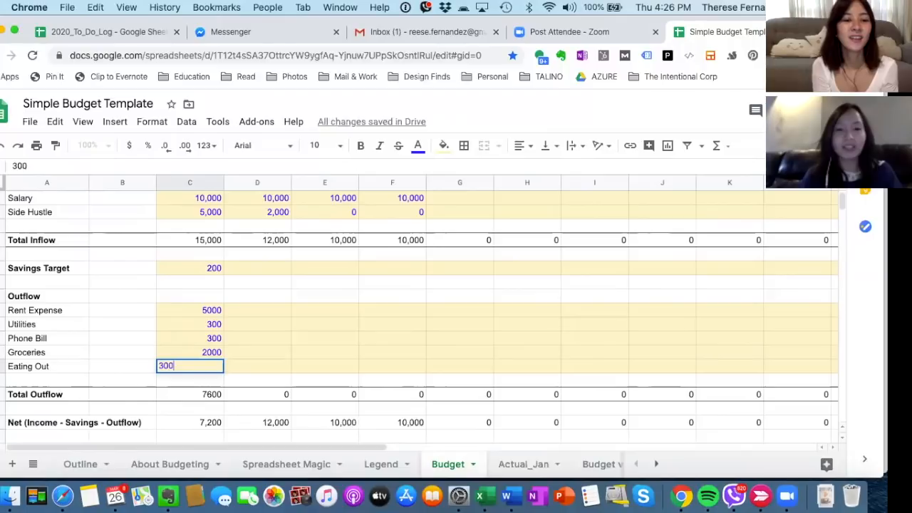
pyautogui.press('Return')
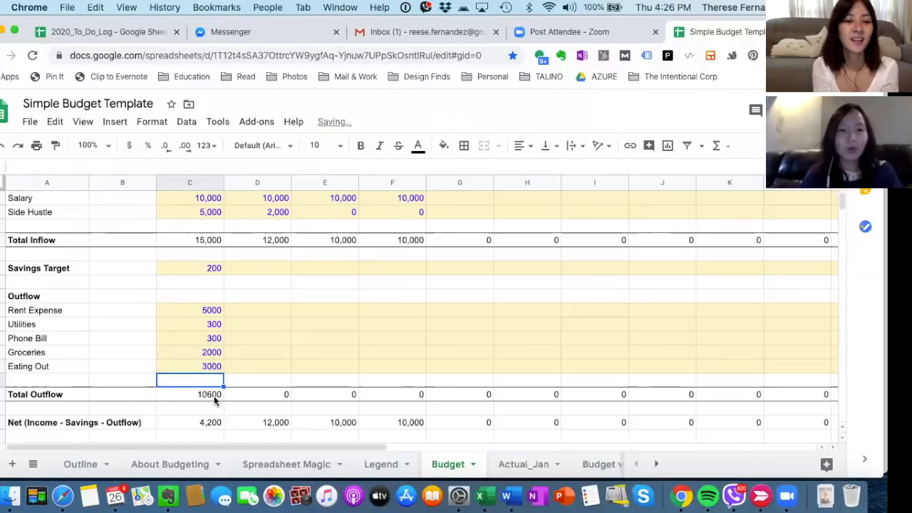
# Check the January Total Outflow formula and rebuild it as =sum(C12:C16), covering Rent Expense through Eating Out.
pyautogui.click(214, 396)
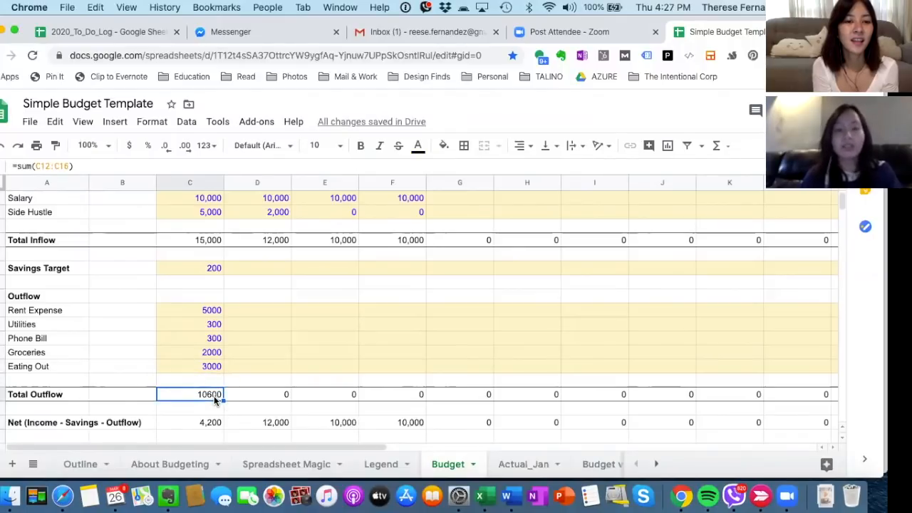
pyautogui.doubleClick(215, 399)
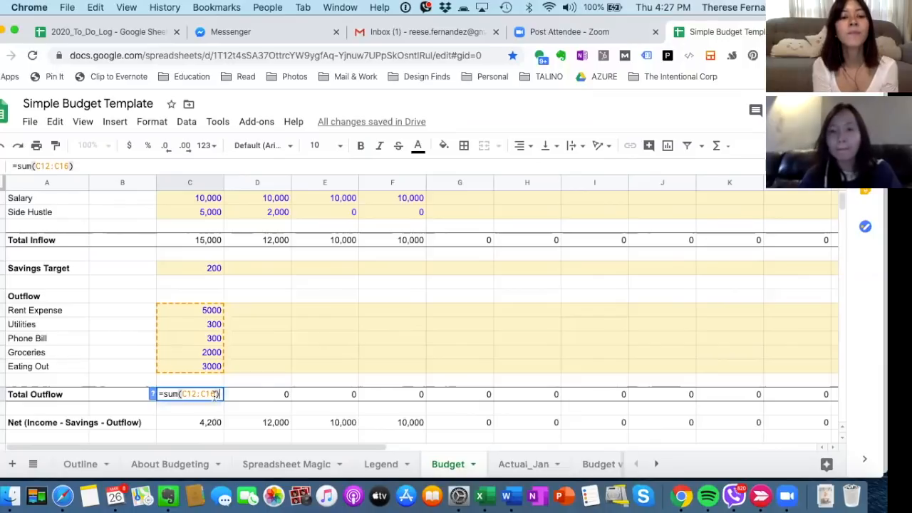
pyautogui.press('Return')
pyautogui.press('Up')
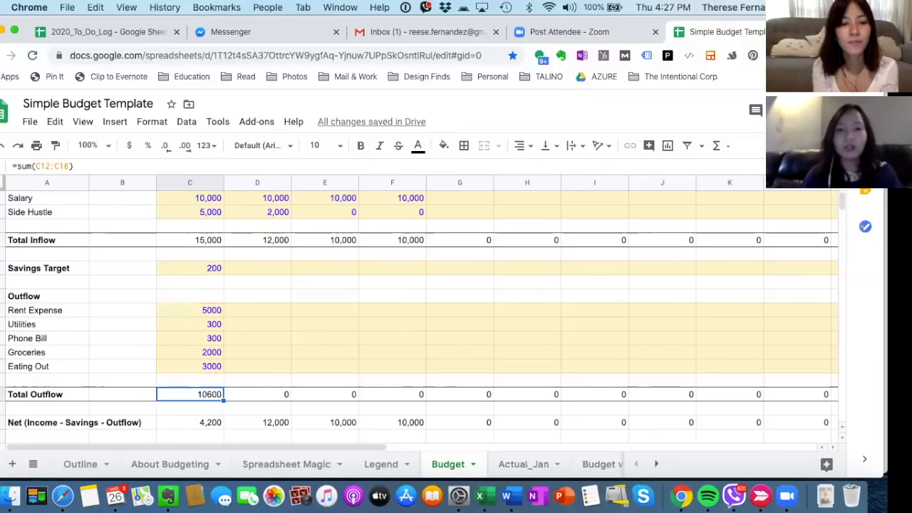
pyautogui.write('=sum')
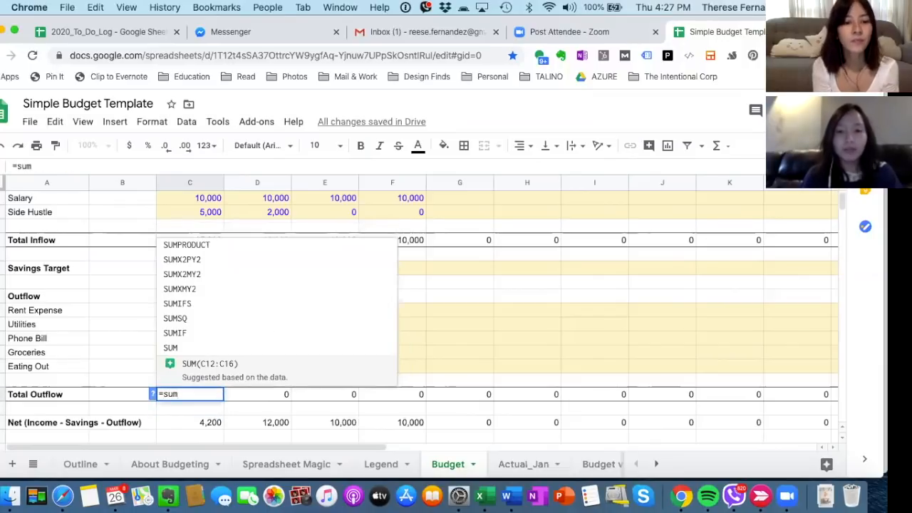
pyautogui.write('(')
pyautogui.click(200, 306)
pyautogui.moveTo(201, 340); pyautogui.dragTo(201, 367)
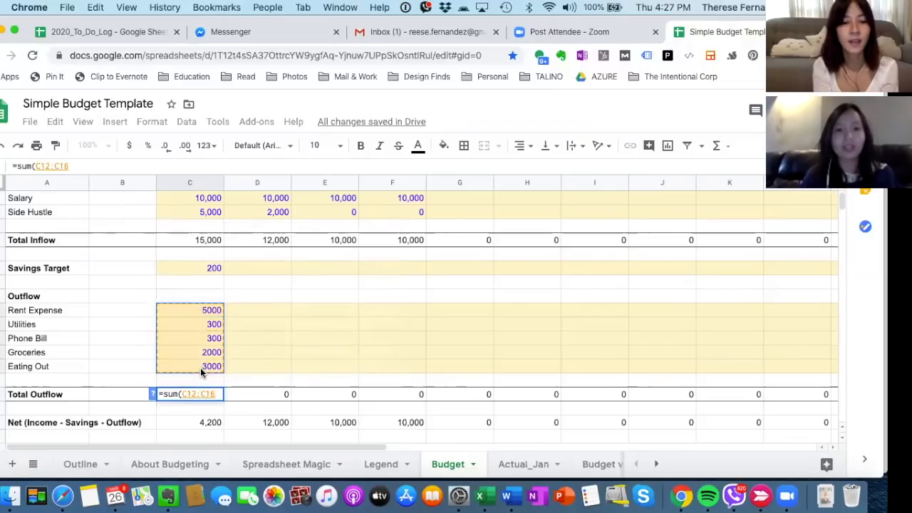
pyautogui.write(')')
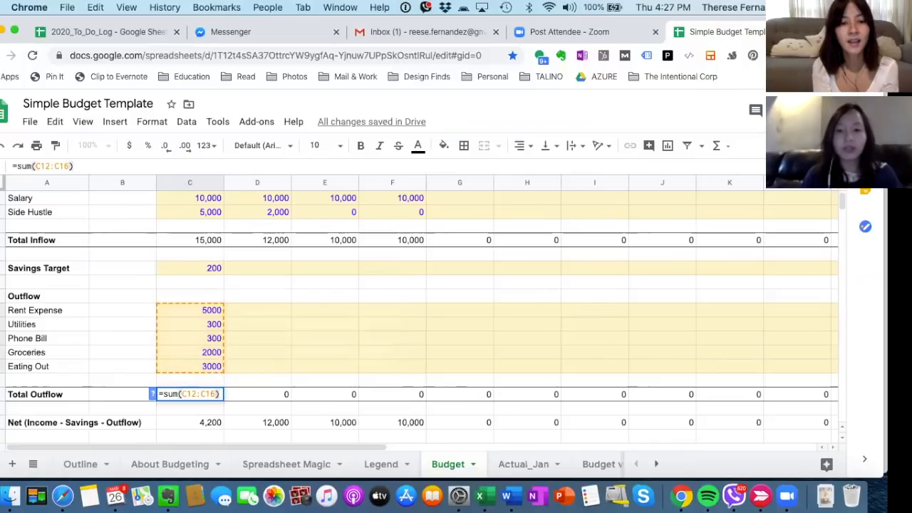
pyautogui.press('Return')
pyautogui.press('Up')
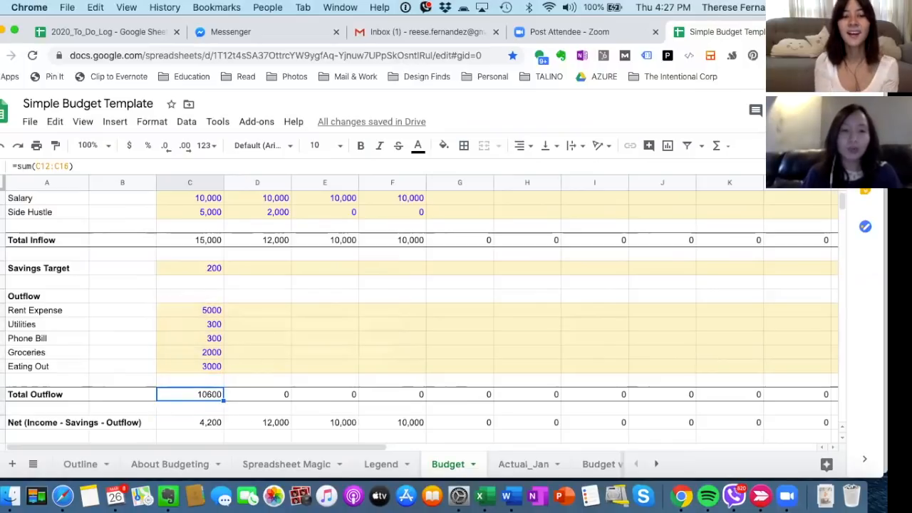
# Rebuild the January Net formula as =C7-C9-C18, subtracting the Savings Target and Total Outflow from Total Inflow.
pyautogui.click(204, 423)
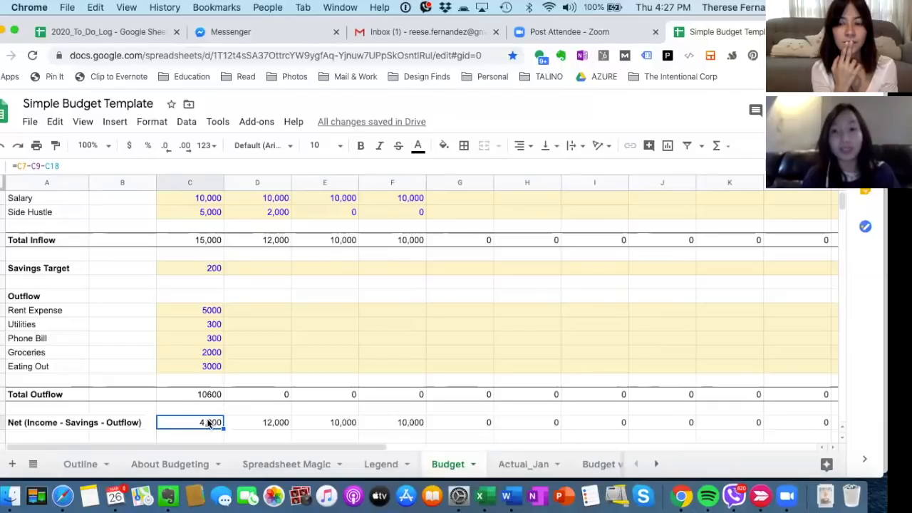
pyautogui.scroll(1, 311, 314)
pyautogui.scroll(-2, 359, 346)
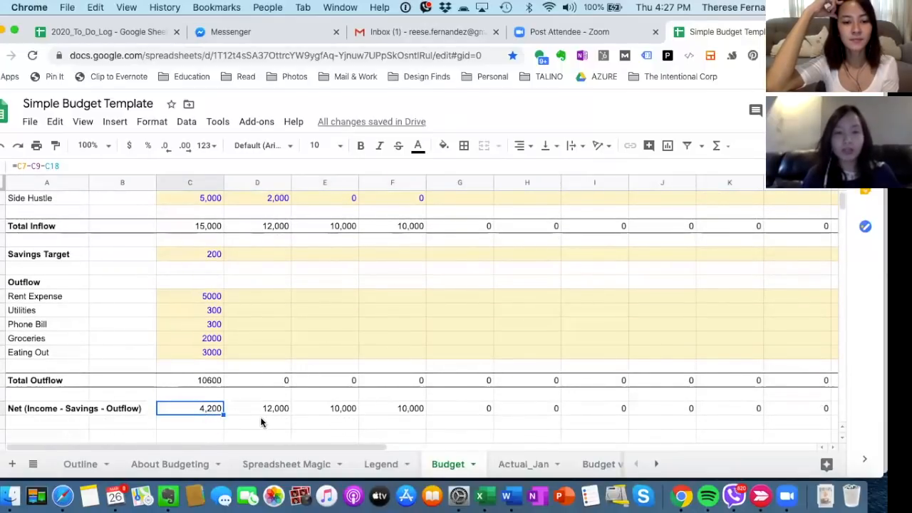
pyautogui.write('=')
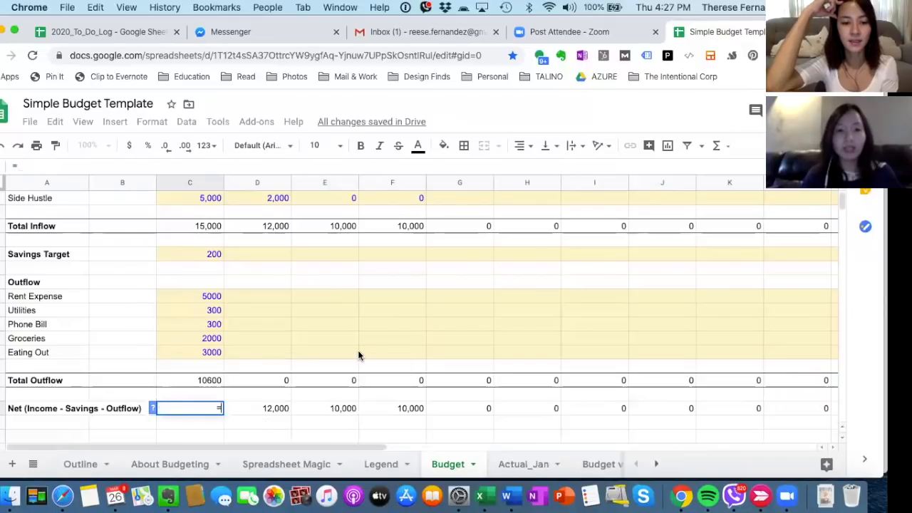
pyautogui.scroll(3, 358, 350)
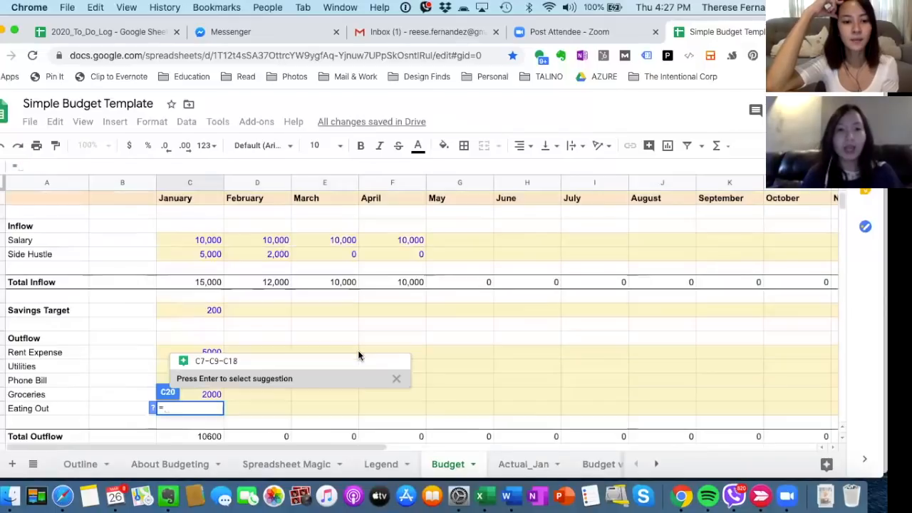
pyautogui.click(199, 285)
pyautogui.write('-')
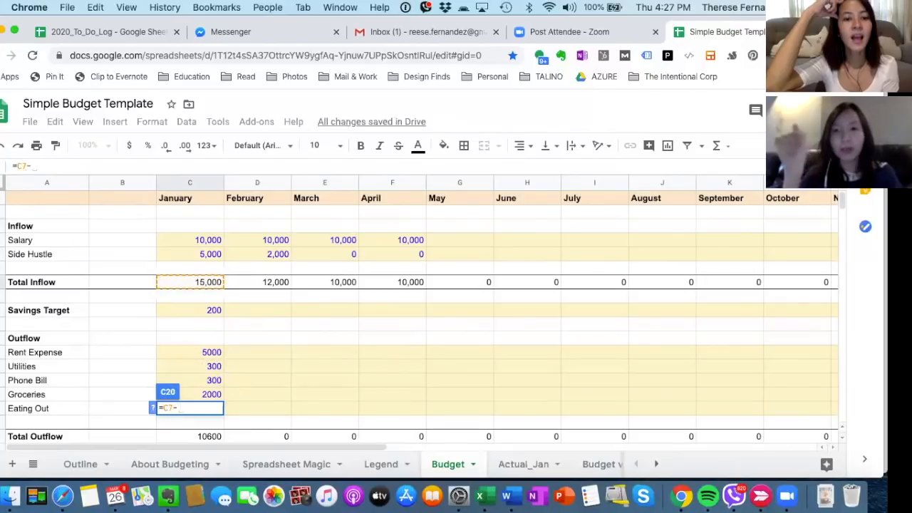
pyautogui.click(212, 312)
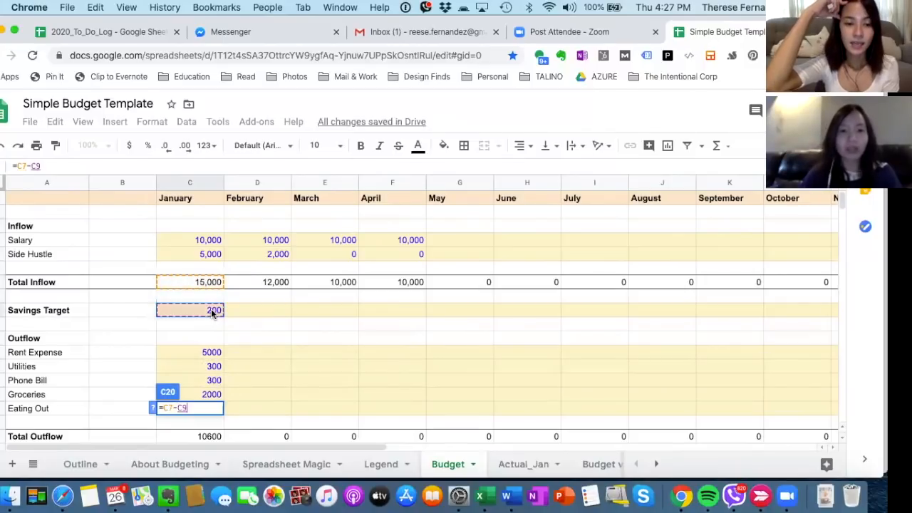
pyautogui.scroll(-2, 336, 343)
pyautogui.write('-')
pyautogui.scroll(-1, 408, 338)
pyautogui.click(183, 354)
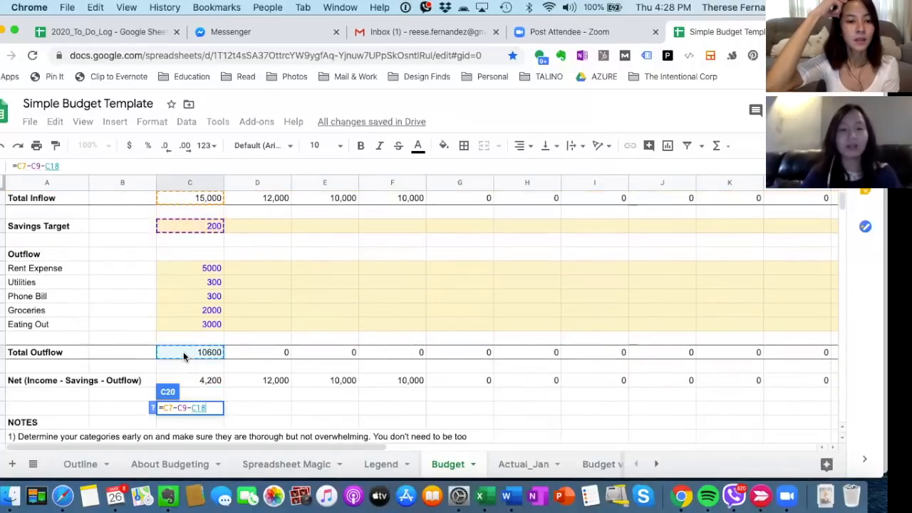
pyautogui.press('Return')
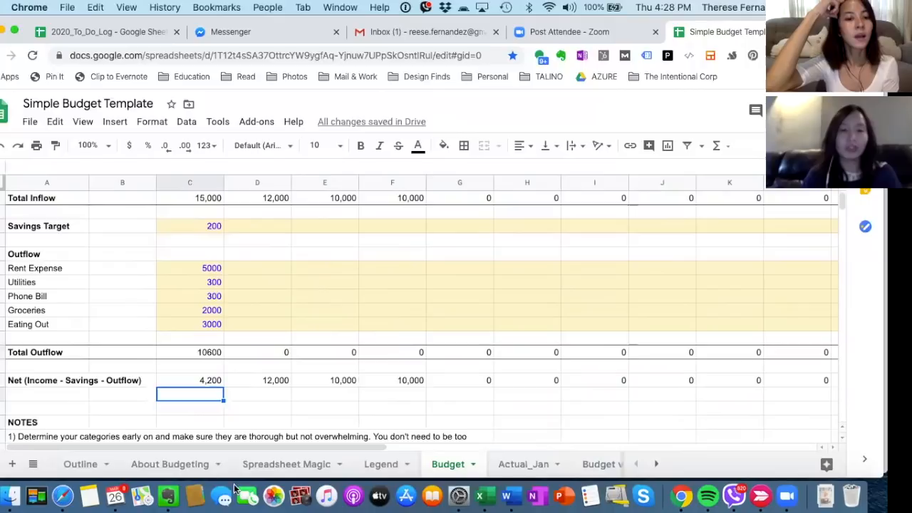
# Check the January Net formula and review the January figures from the inflows down to the net row.
pyautogui.click(191, 381)
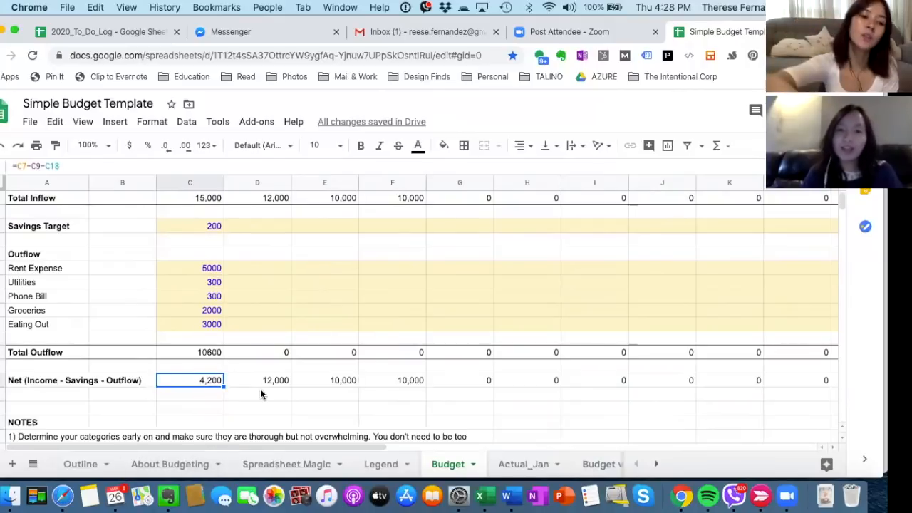
pyautogui.scroll(-3, 261, 394)
pyautogui.scroll(6, 261, 394)
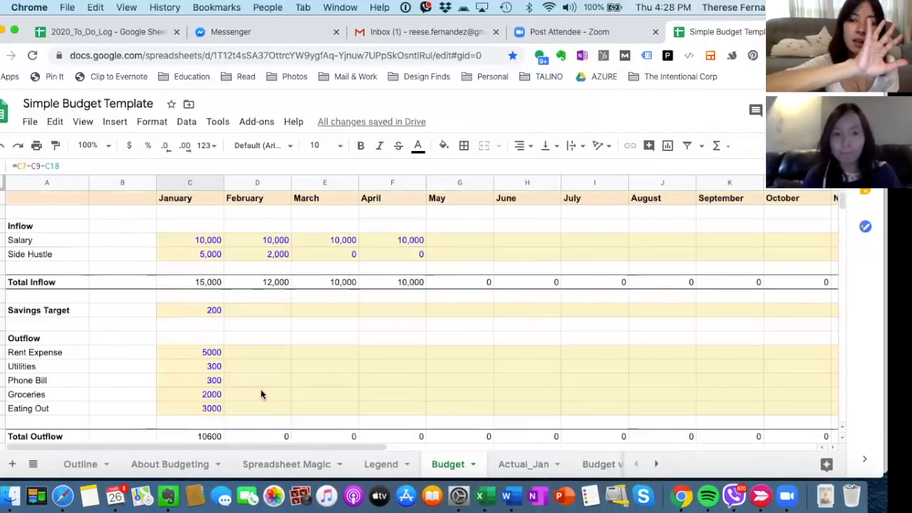
pyautogui.scroll(-3, 261, 394)
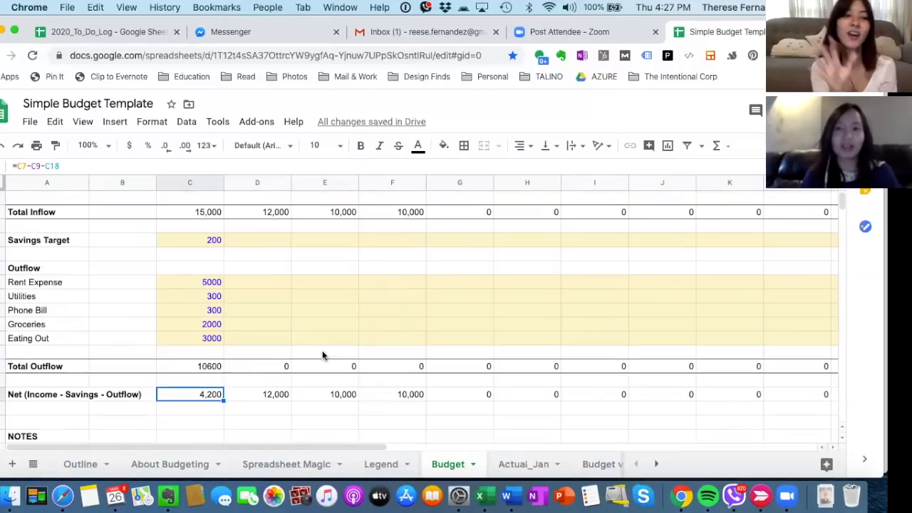
pyautogui.scroll(3, 322, 355)
pyautogui.scroll(-2, 322, 355)
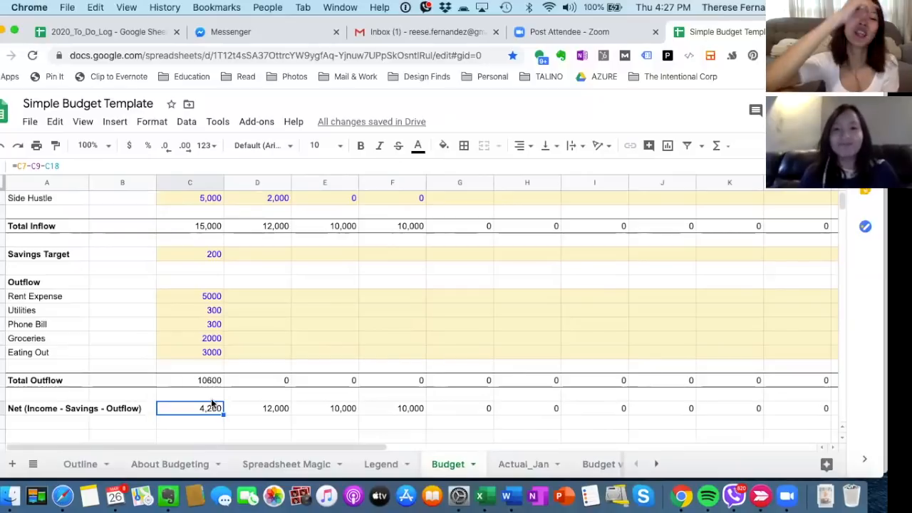
pyautogui.scroll(2, 259, 337)
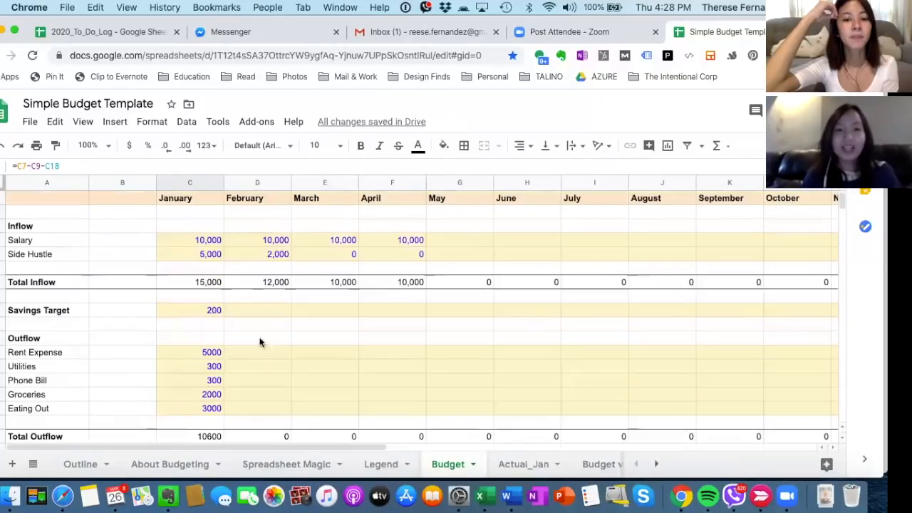
pyautogui.scroll(-4, 254, 319)
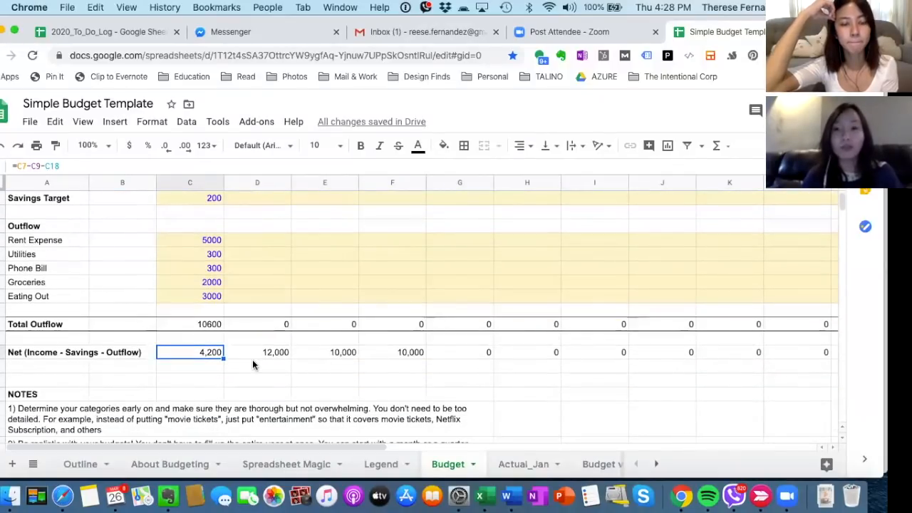
# Try adding the January outflows cell by cell beneath the Net row, starting with =C12+C13+C14+, and clear the entry.
pyautogui.press('Down')
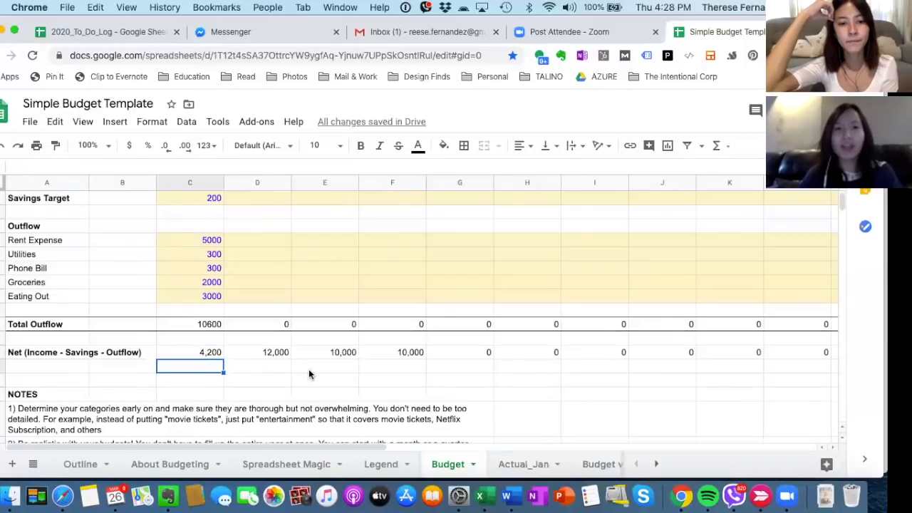
pyautogui.write('=')
pyautogui.click(216, 243)
pyautogui.write('+')
pyautogui.click(214, 255)
pyautogui.write('+')
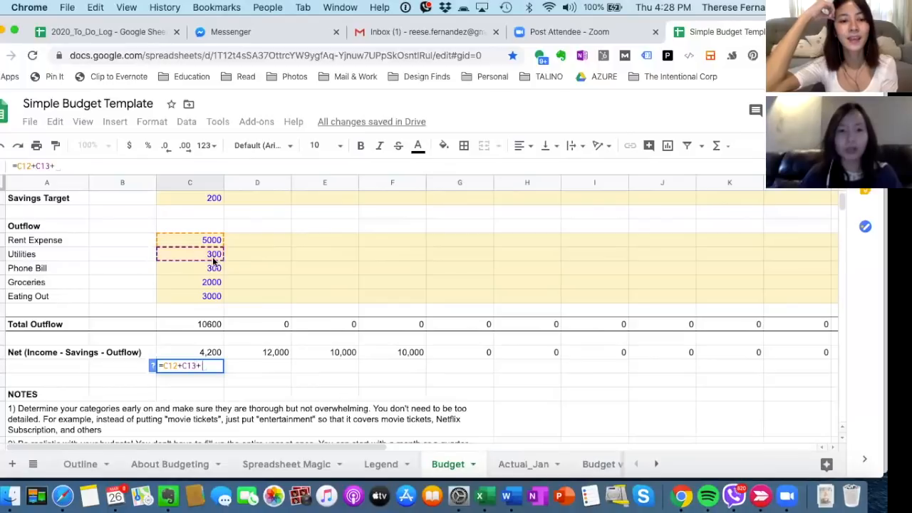
pyautogui.click(216, 269)
pyautogui.write('+')
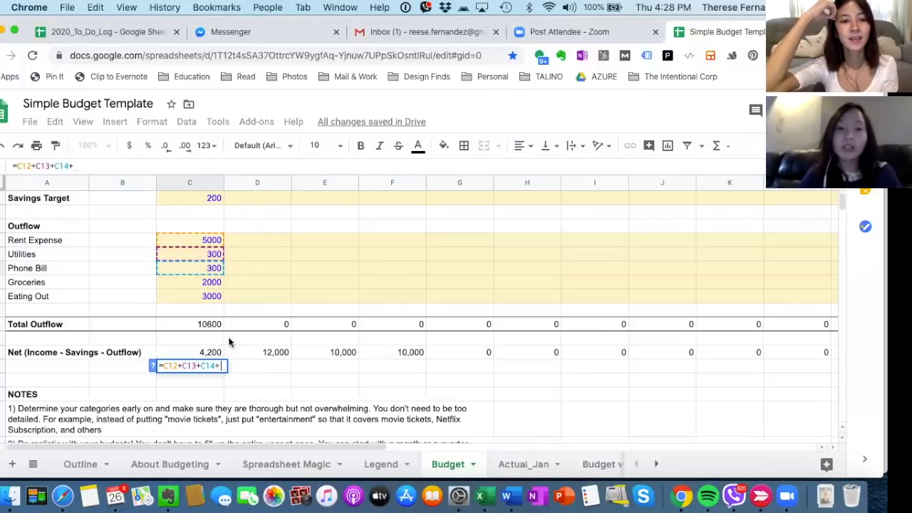
pyautogui.moveTo(219, 366); pyautogui.dragTo(152, 366)
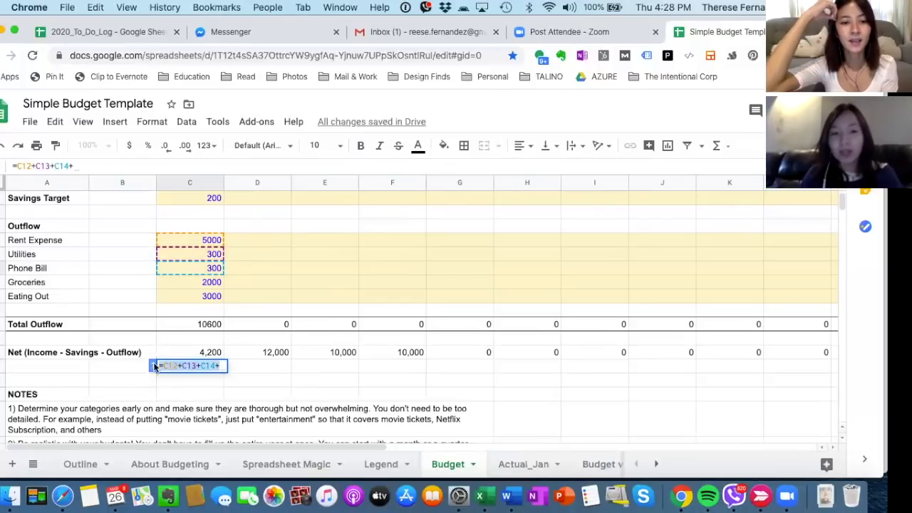
pyautogui.press('BackSpace')
pyautogui.press('Return')
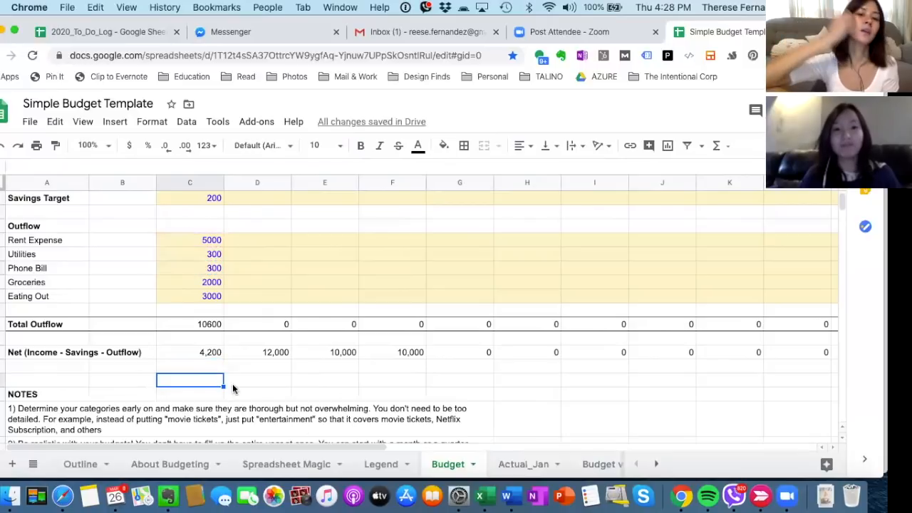
# Read the first budgeting note about choosing categories, and return to the February Savings Target cell.
pyautogui.scroll(-1, 233, 389)
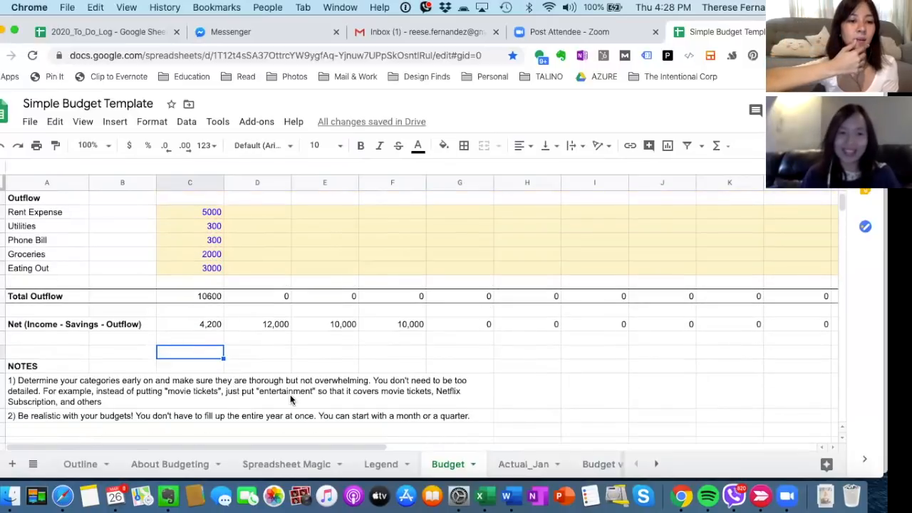
pyautogui.click(107, 391)
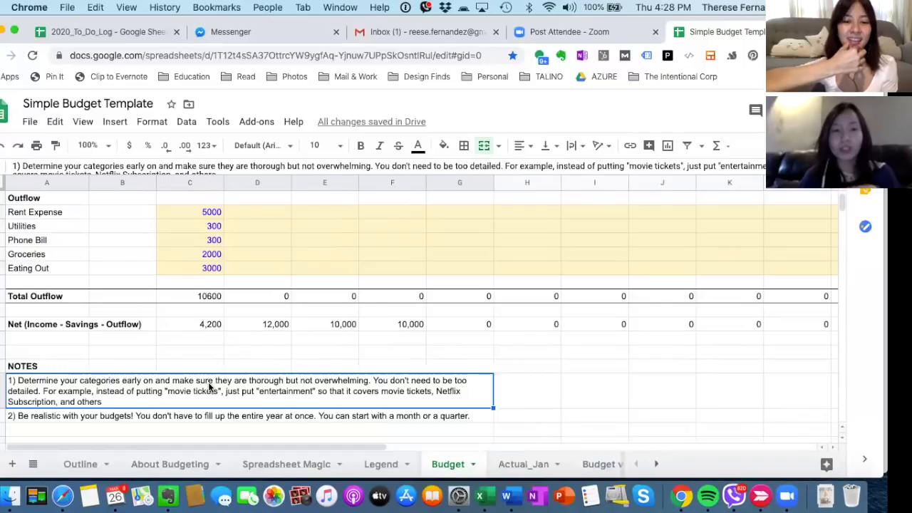
pyautogui.scroll(1, 68, 260)
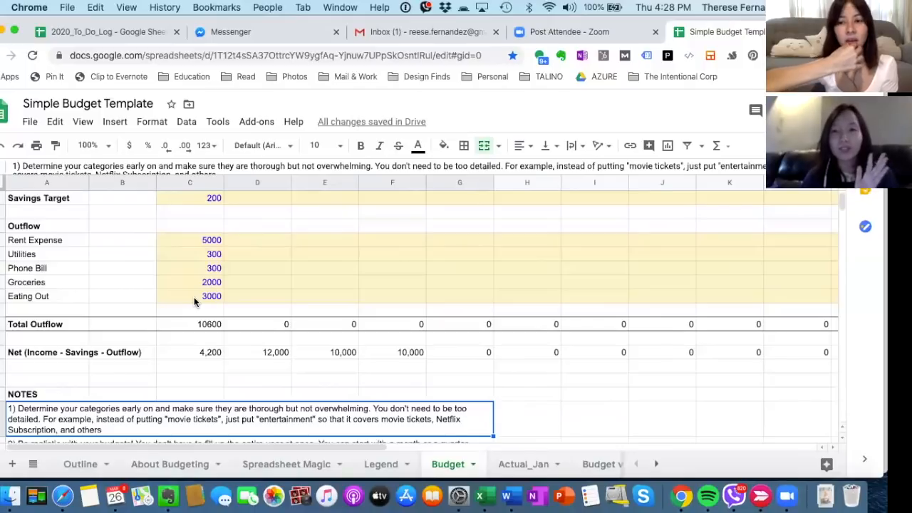
pyautogui.scroll(3, 194, 300)
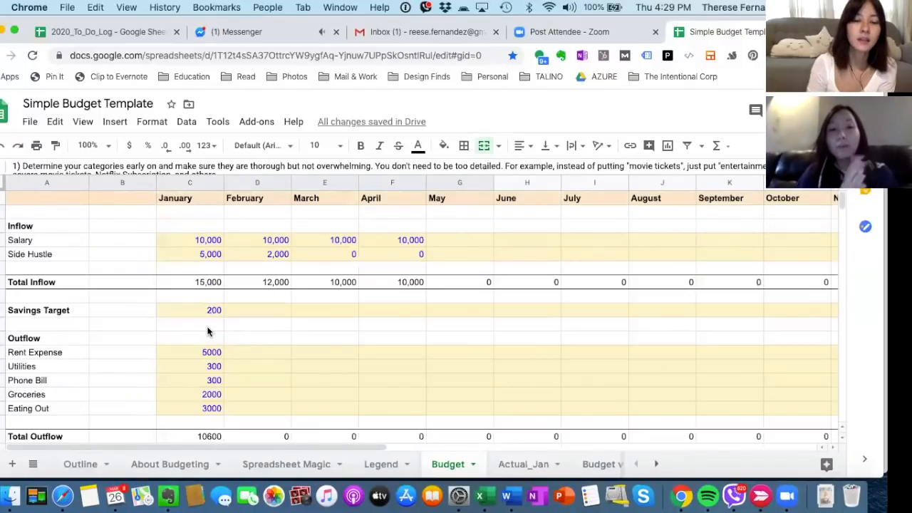
pyautogui.click(287, 311)
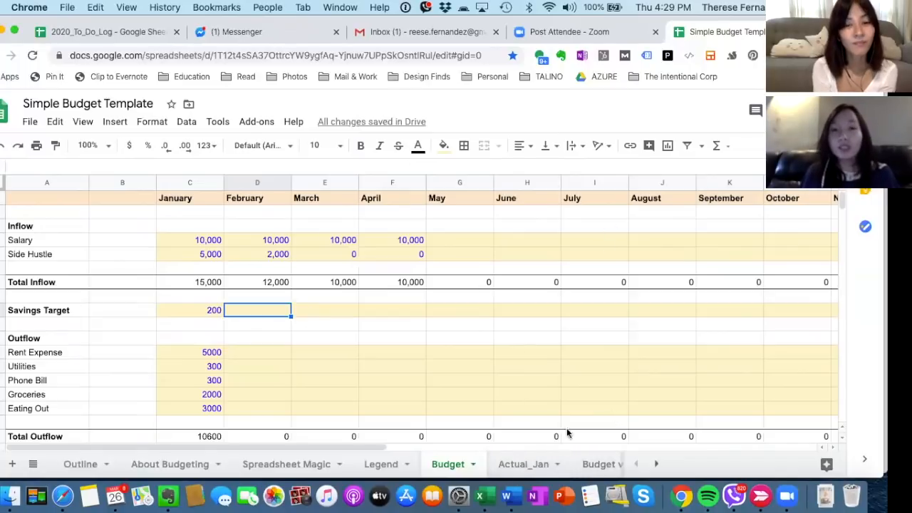
# Open the Actual_Jan sheet and look over its January 5 column down to the Groceries and Eating Out rows.
pyautogui.click(527, 468)
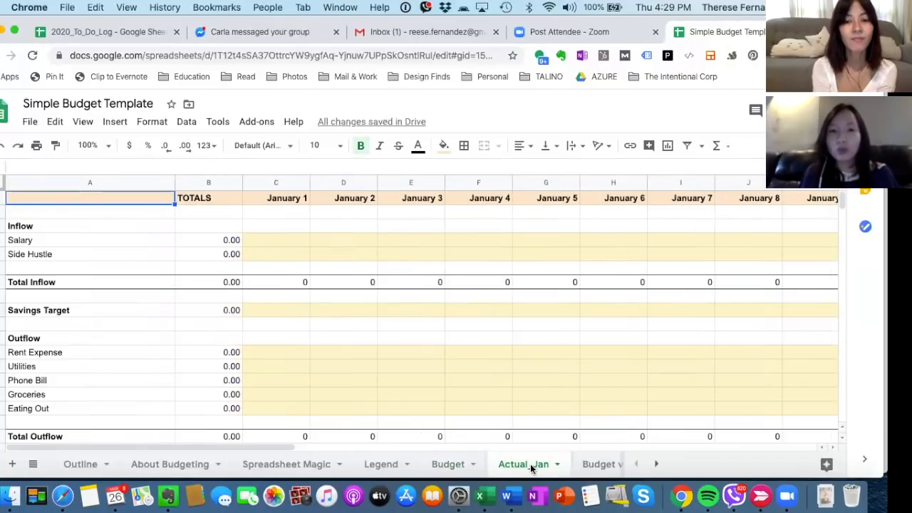
pyautogui.click(536, 322)
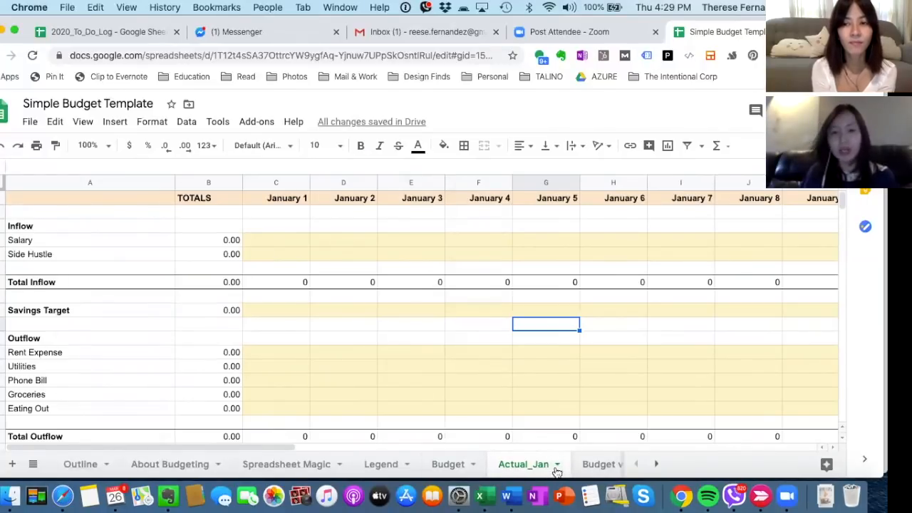
pyautogui.click(546, 396)
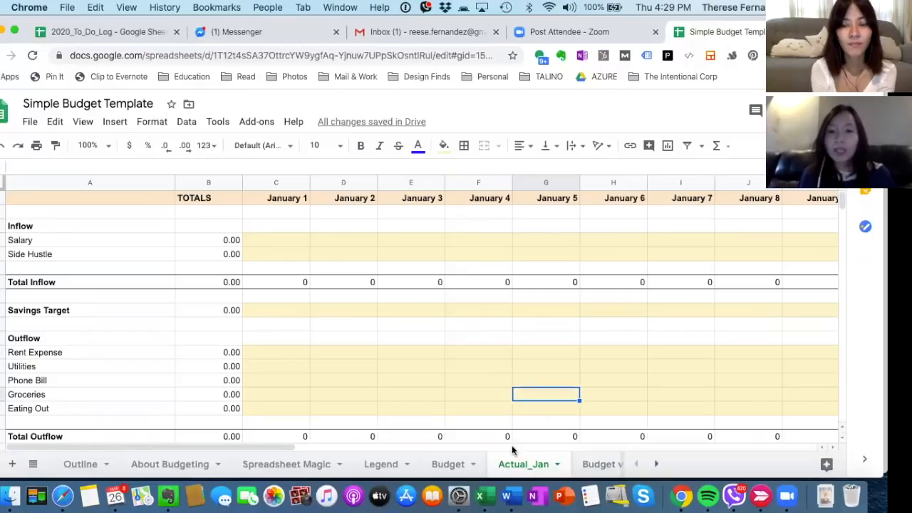
pyautogui.click(558, 412)
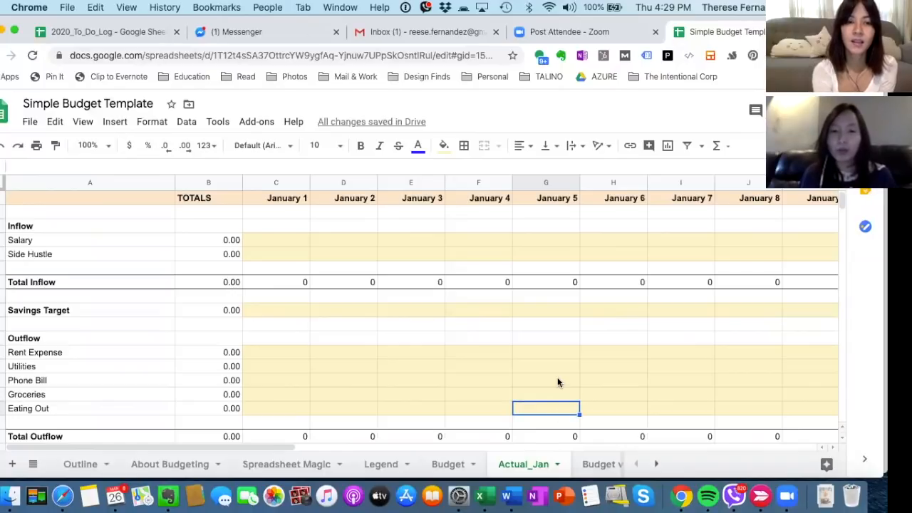
# Examine the daily date headings of the Actual_Jan sheet, starting from January 1.
pyautogui.click(305, 198)
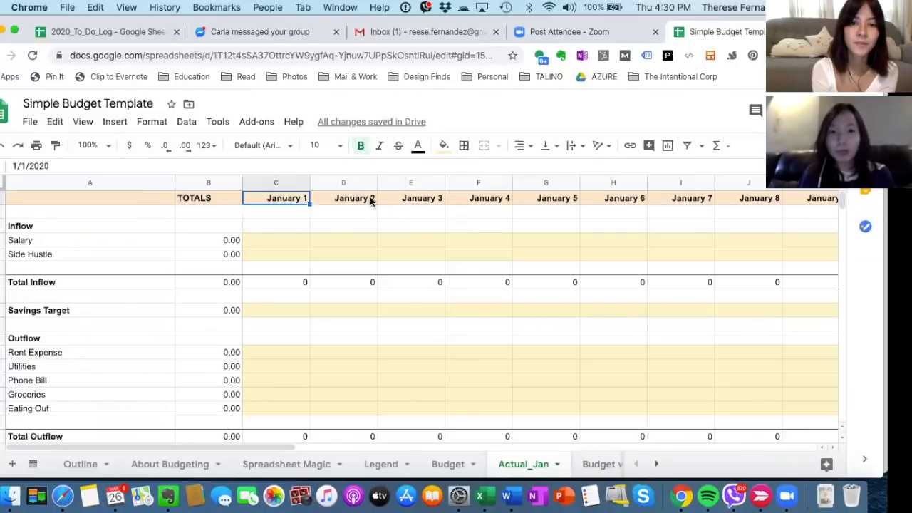
pyautogui.press('Right')
pyautogui.press('Right')
pyautogui.press('Right')
pyautogui.press('Right')
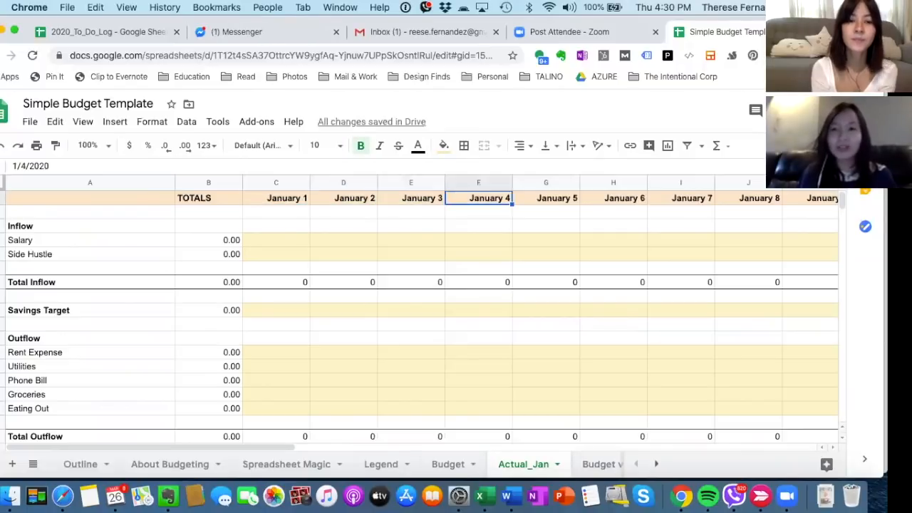
pyautogui.click(292, 197)
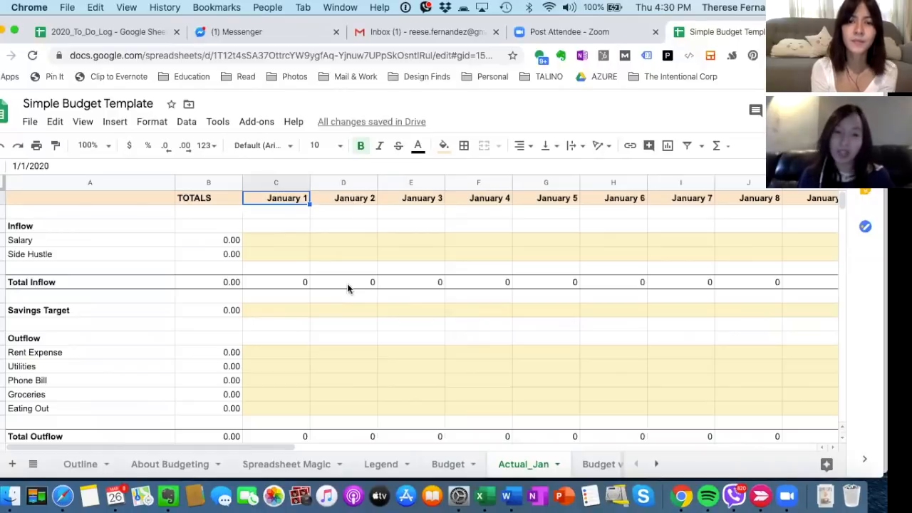
# Enter a salary of 7500 under January 15 on the Actual_Jan sheet.
pyautogui.click(271, 240)
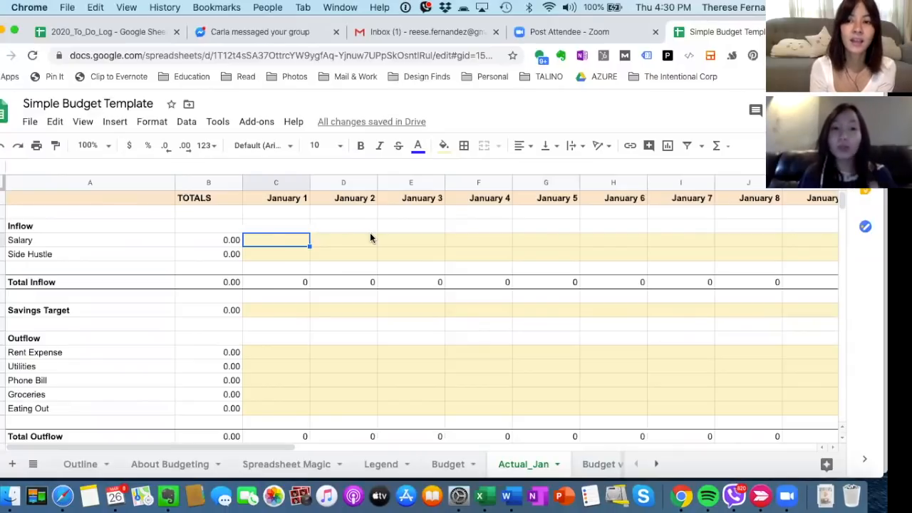
pyautogui.click(287, 310)
pyautogui.click(295, 241)
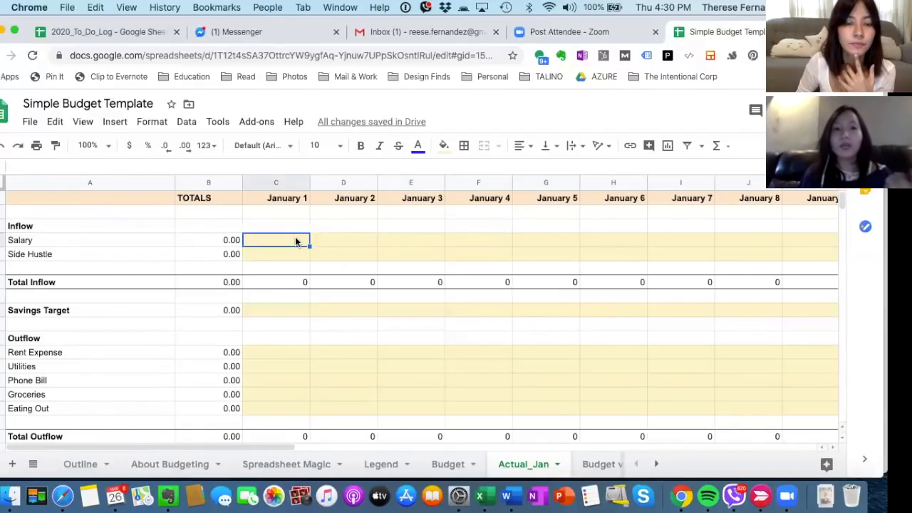
pyautogui.press('Right')
pyautogui.press('Right')
pyautogui.press('Right')
pyautogui.press('Right')
pyautogui.press('Right')
pyautogui.press('Right')
pyautogui.press('Right')
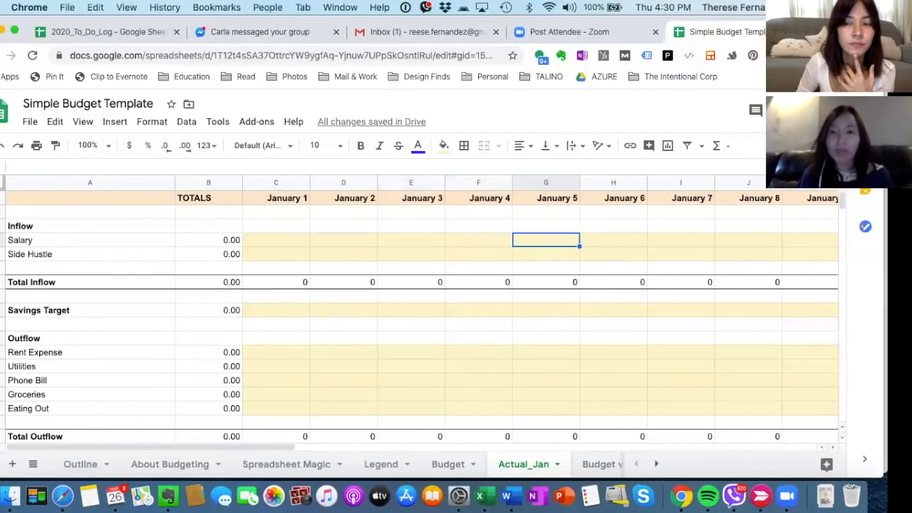
pyautogui.press('Right')
pyautogui.press('Right')
pyautogui.press('Right')
pyautogui.press('Right')
pyautogui.press('Right')
pyautogui.press('Right')
pyautogui.press('Right')
pyautogui.press('Right')
pyautogui.press('Right')
pyautogui.press('Right')
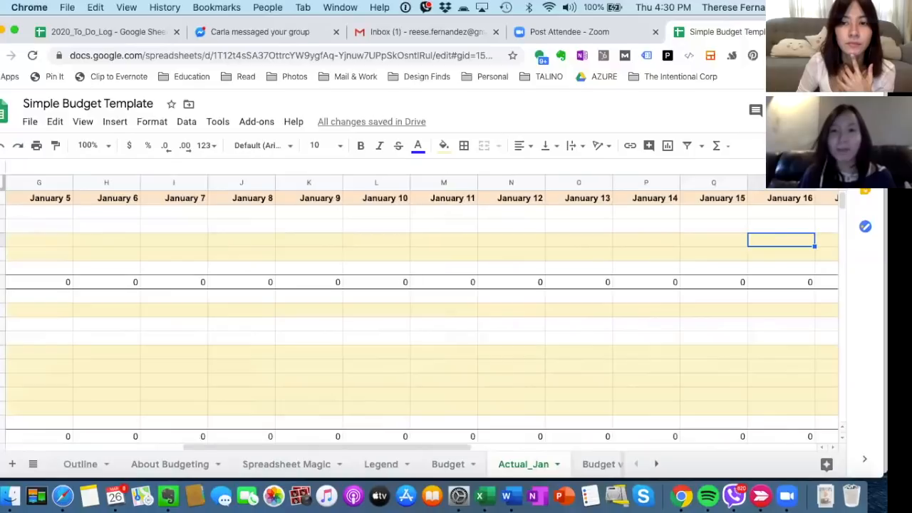
pyautogui.press('Left')
pyautogui.press('Left')
pyautogui.press('Left')
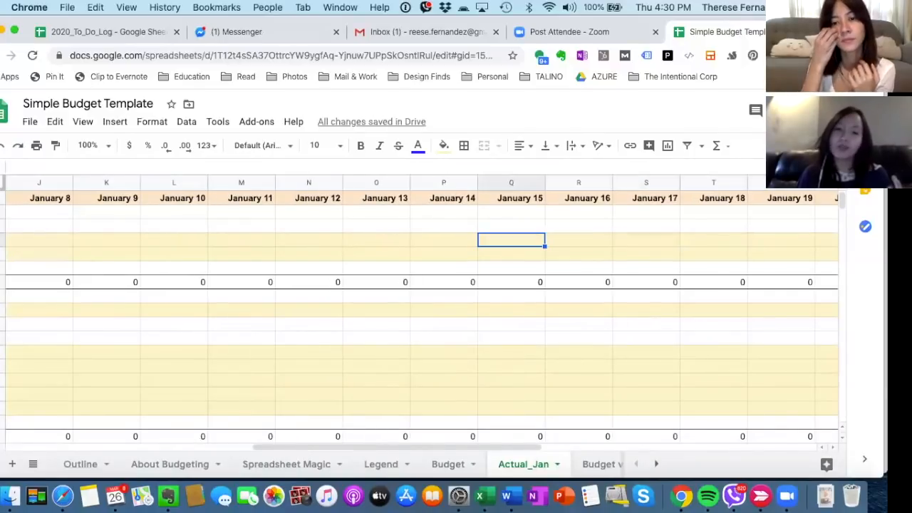
pyautogui.write('7500')
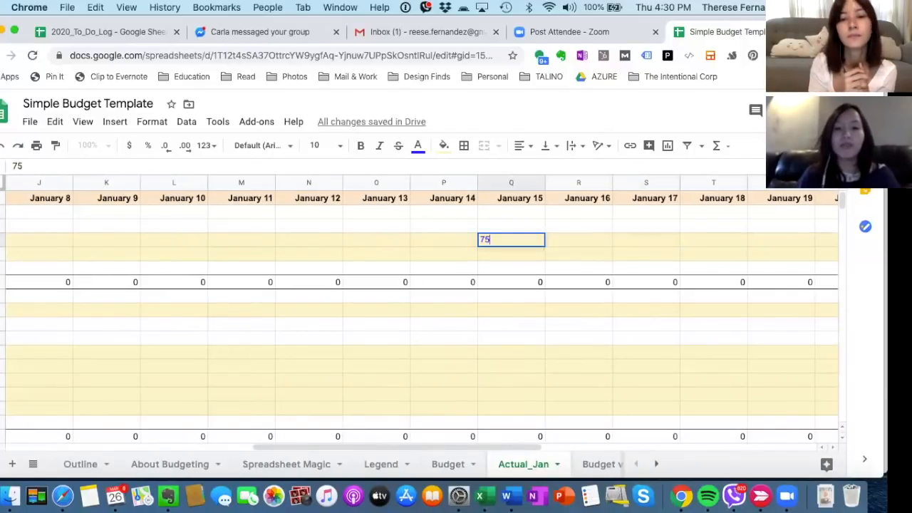
pyautogui.press('Return')
# Enter another salary of 7500 under January 31.
pyautogui.press('Up')
pyautogui.press('Up')
pyautogui.press('Down')
pyautogui.press('Right')
pyautogui.press('Right')
pyautogui.press('Right')
pyautogui.press('Right')
pyautogui.press('Right')
pyautogui.press('Right')
pyautogui.press('Right')
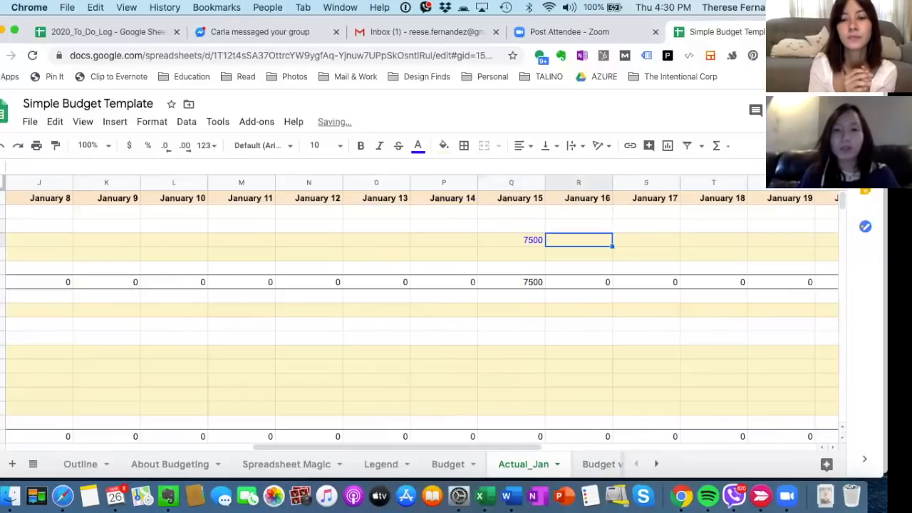
pyautogui.press('Right')
pyautogui.press('Right')
pyautogui.press('Right')
pyautogui.press('Right')
pyautogui.press('Right')
pyautogui.press('Right')
pyautogui.press('Right')
pyautogui.press('Right')
pyautogui.press('Right')
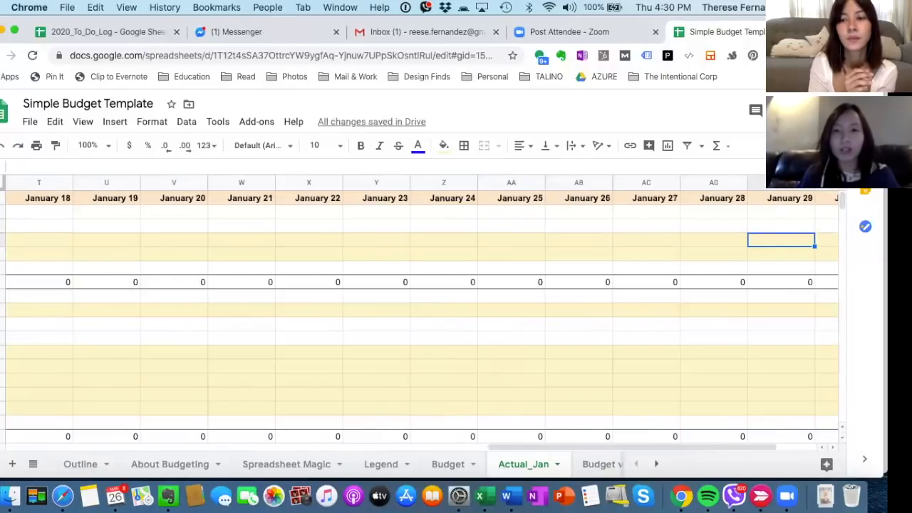
pyautogui.press('Left')
pyautogui.press('Right')
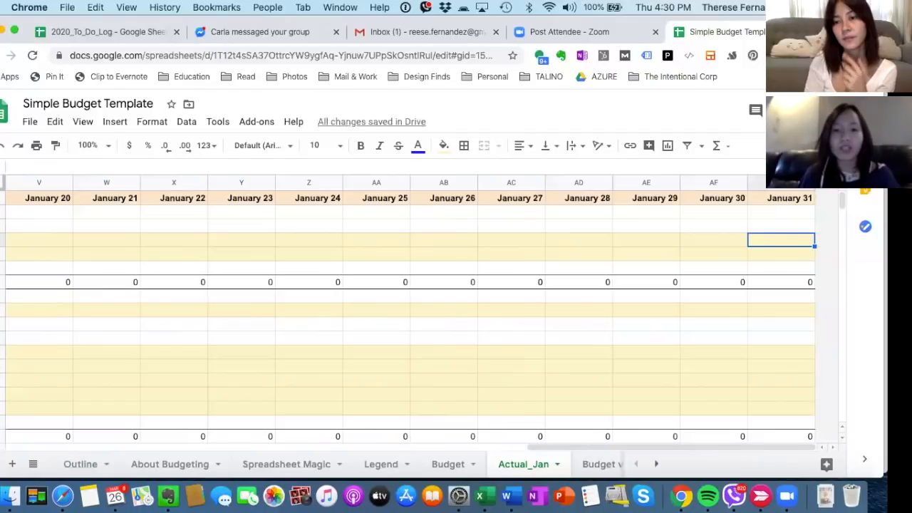
pyautogui.write('7500')
pyautogui.press('Return')
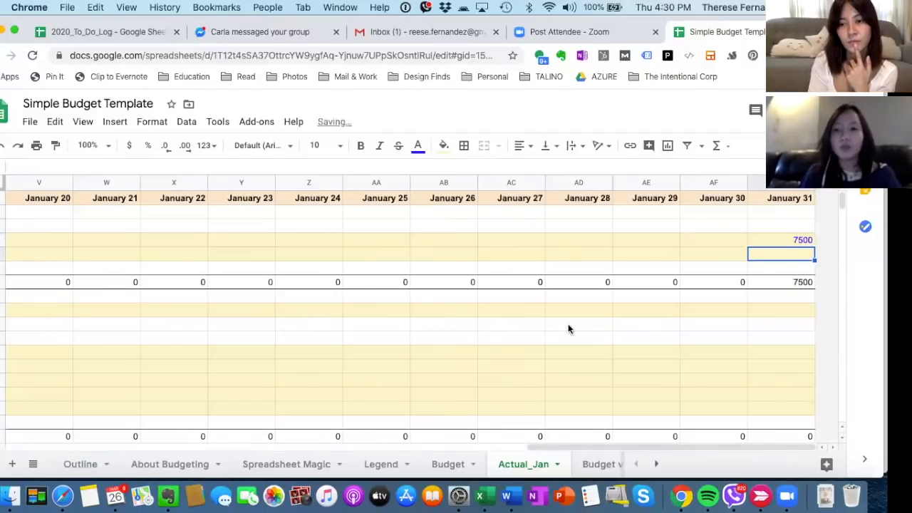
# Review the daily Total Inflow formulas from January 31 back to the row's label.
pyautogui.click(773, 284)
pyautogui.press('Left')
pyautogui.press('Left')
pyautogui.press('Left')
pyautogui.press('Left')
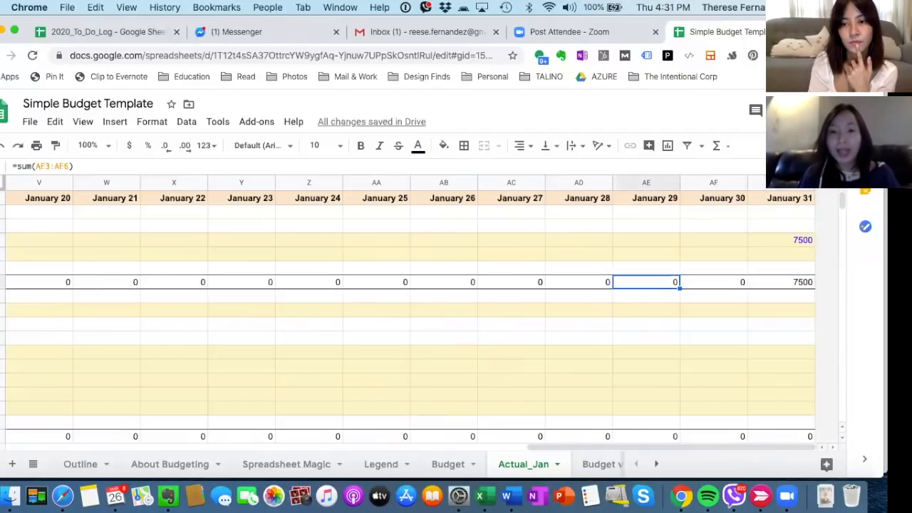
pyautogui.press('Left')
pyautogui.press('Left')
pyautogui.press('Left')
pyautogui.press('Left')
pyautogui.press('Left')
pyautogui.press('Left')
pyautogui.press('Left')
pyautogui.press('Left')
pyautogui.press('Left')
pyautogui.press('Left')
pyautogui.press('Left')
pyautogui.press('Left')
pyautogui.press('Left')
pyautogui.press('Left')
pyautogui.press('Left')
pyautogui.press('Left')
pyautogui.press('Left')
pyautogui.press('Left')
pyautogui.press('Left')
pyautogui.press('Left')
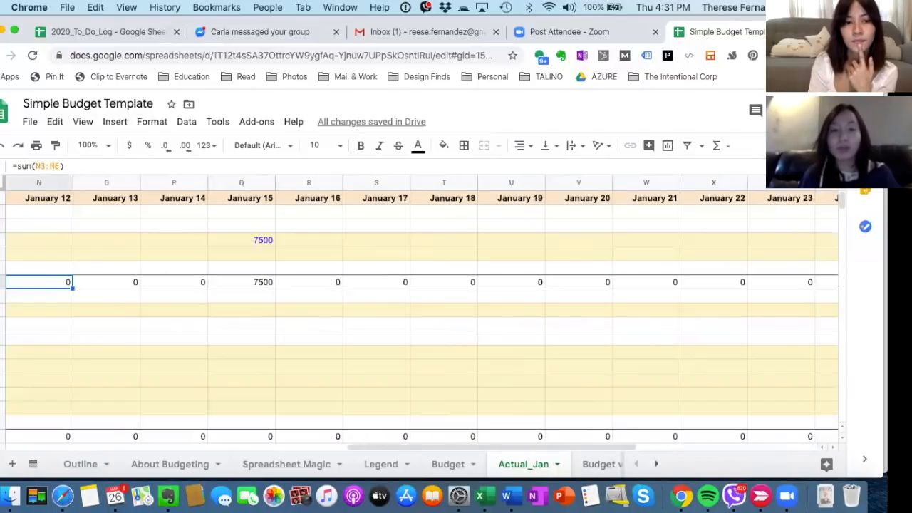
pyautogui.press('Left')
pyautogui.press('Left')
pyautogui.press('Left')
pyautogui.press('Left')
pyautogui.press('Left')
pyautogui.press('Left')
pyautogui.press('Left')
pyautogui.press('Left')
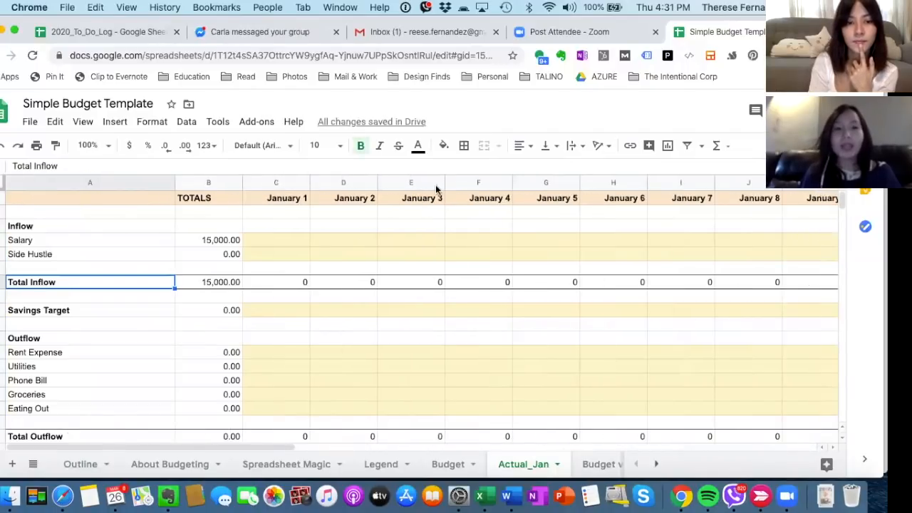
# Examine the TOTALS column and the Salary total's formula, checking the daily columns it covers up to January 31.
pyautogui.click(211, 181)
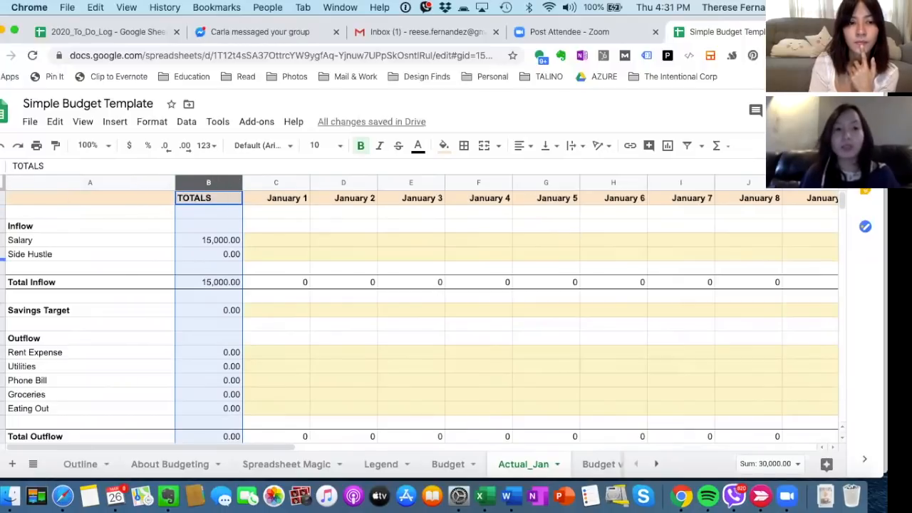
pyautogui.click(368, 310)
pyautogui.click(210, 183)
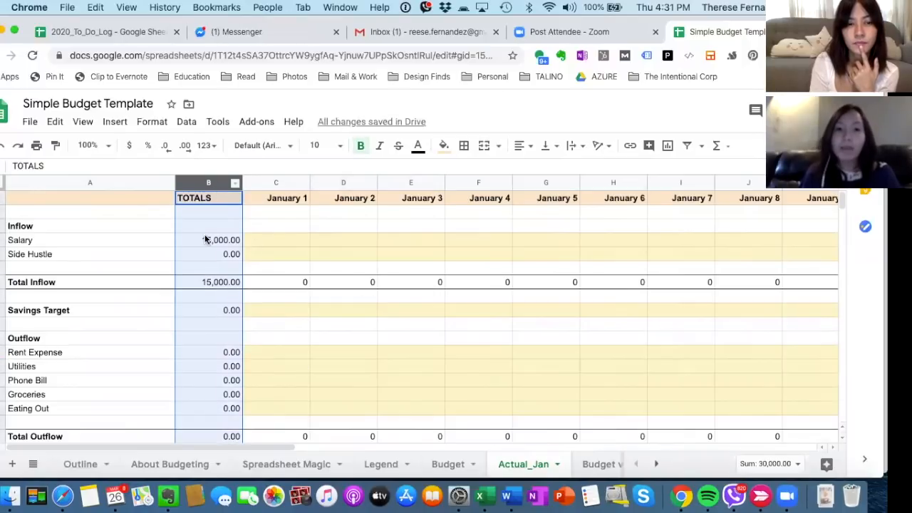
pyautogui.click(222, 240)
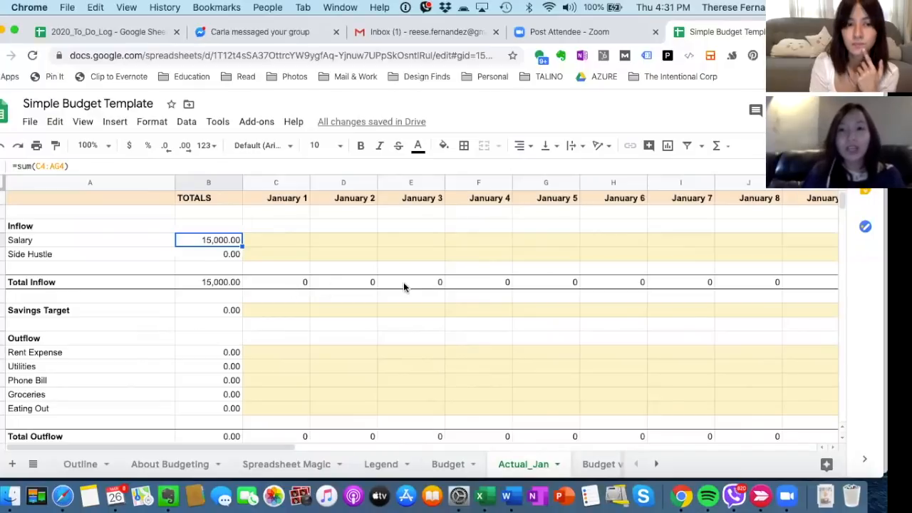
pyautogui.hscroll(15, 404, 288)
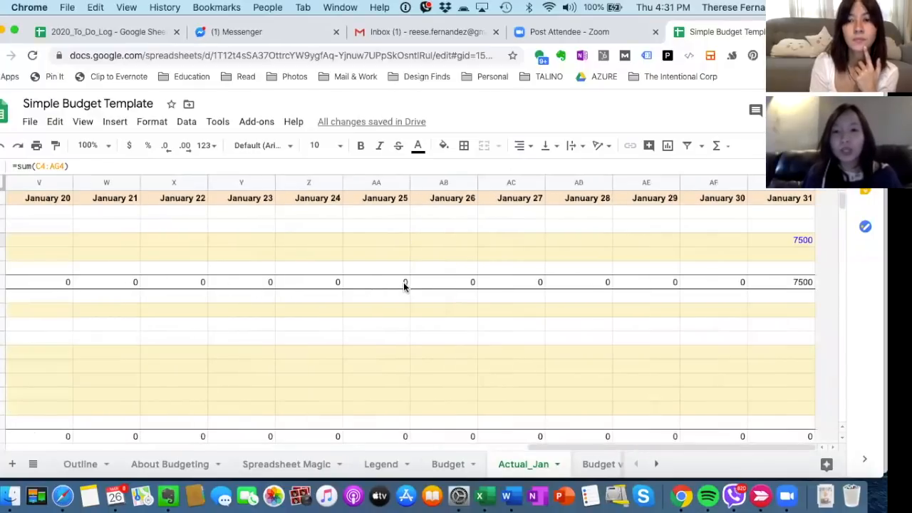
pyautogui.hscroll(-15, 404, 288)
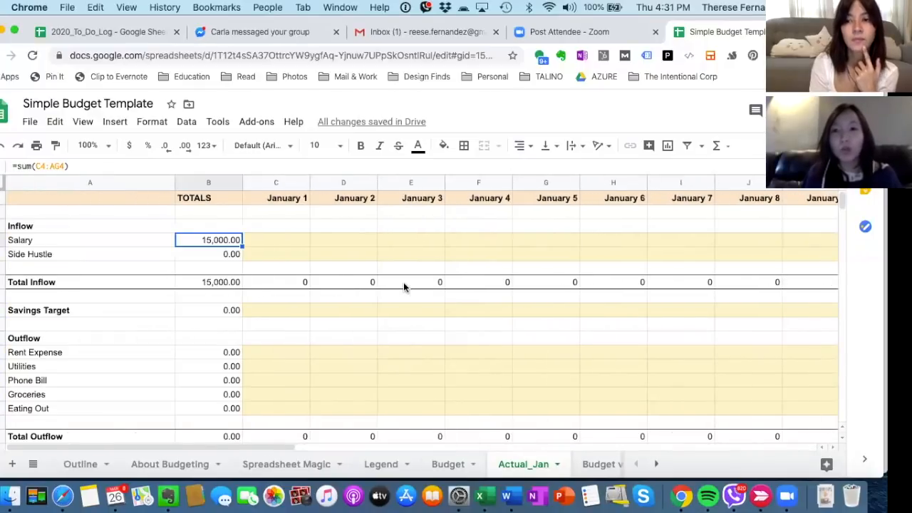
pyautogui.click(206, 181)
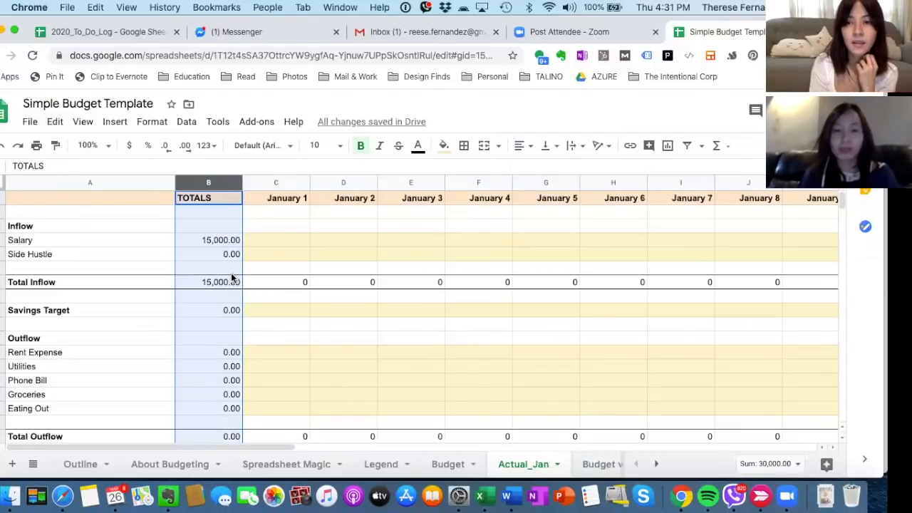
pyautogui.click(229, 255)
pyautogui.click(224, 241)
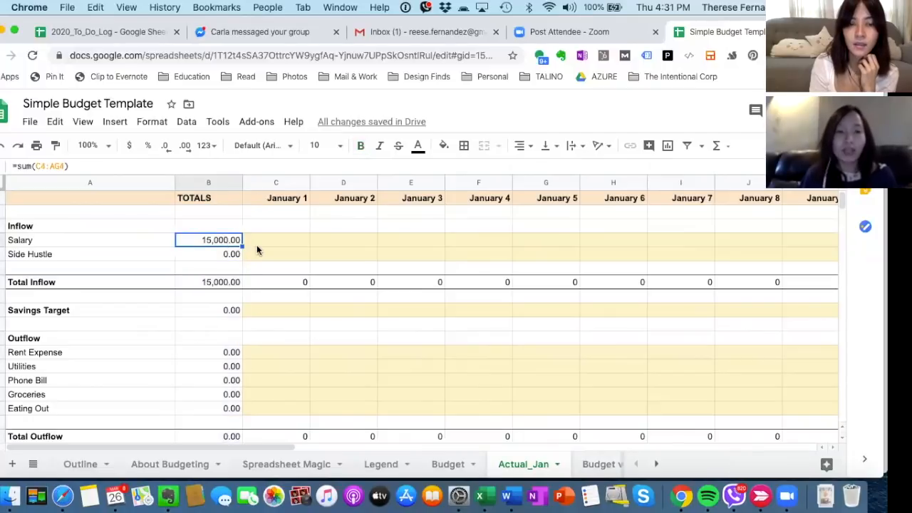
# Enter a Side Hustle inflow of 2000 under January 4.
pyautogui.press('Down')
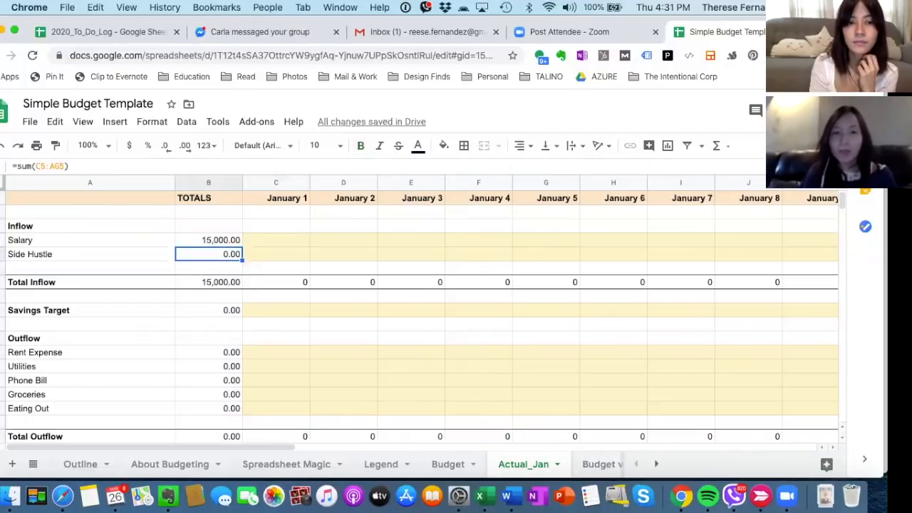
pyautogui.press('Right')
pyautogui.press('Right')
pyautogui.press('Right')
pyautogui.press('Right')
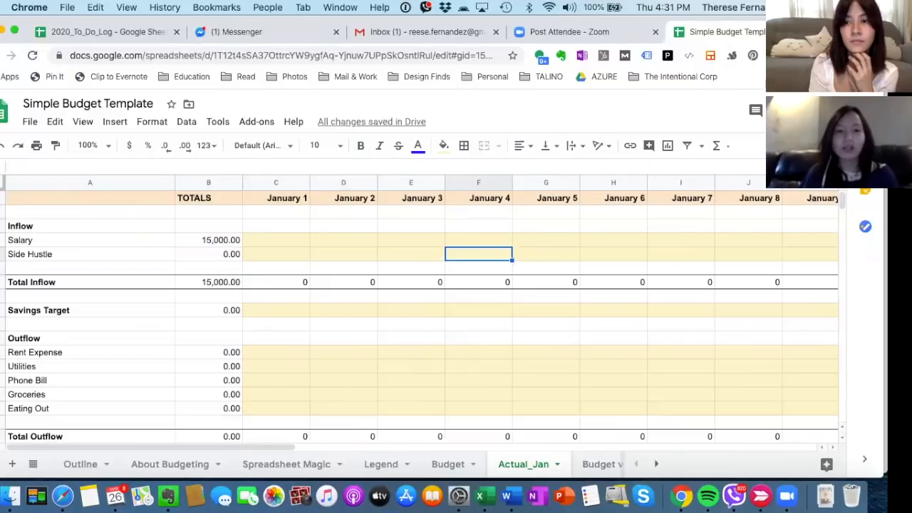
pyautogui.write('2000')
pyautogui.press('Return')
pyautogui.press('Up')
# Check the budgeted January Side Hustle amount on the Budget sheet and return to Actual_Jan.
pyautogui.click(447, 464)
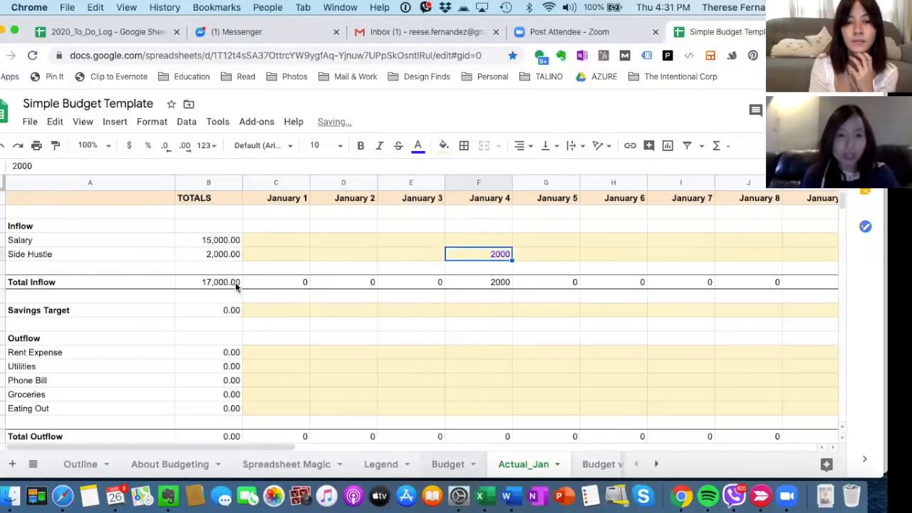
pyautogui.click(189, 258)
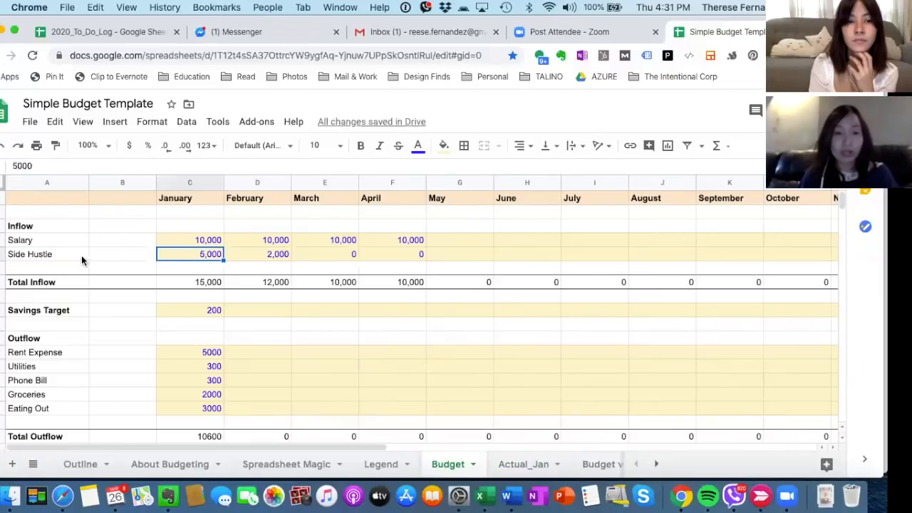
pyautogui.click(525, 463)
# Enter 500 in the Savings Target row under January 7.
pyautogui.click(283, 311)
pyautogui.press('Right')
pyautogui.press('Right')
pyautogui.press('Right')
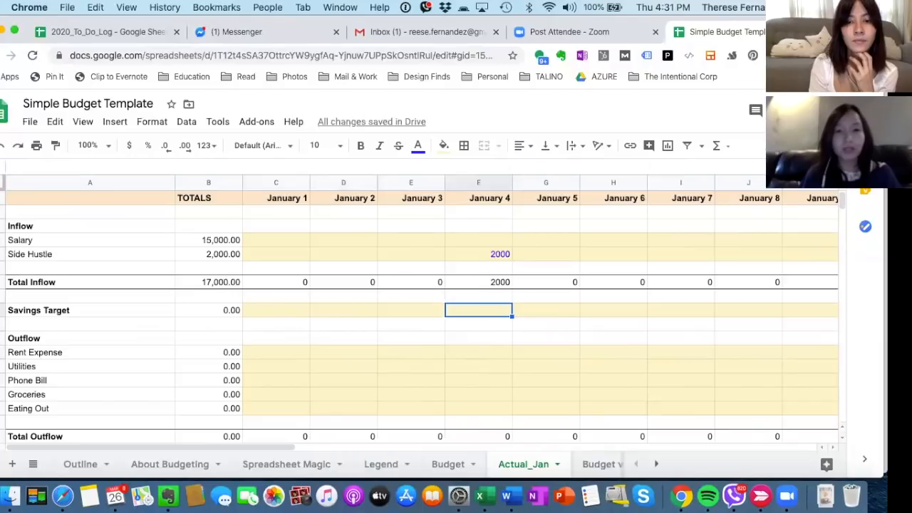
pyautogui.press('Right')
pyautogui.press('Right')
pyautogui.press('Right')
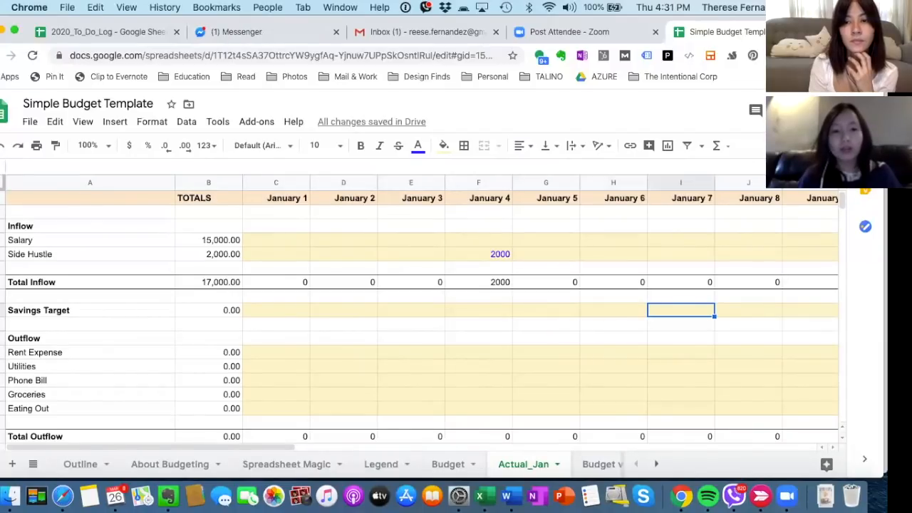
pyautogui.write('500')
pyautogui.press('Return')
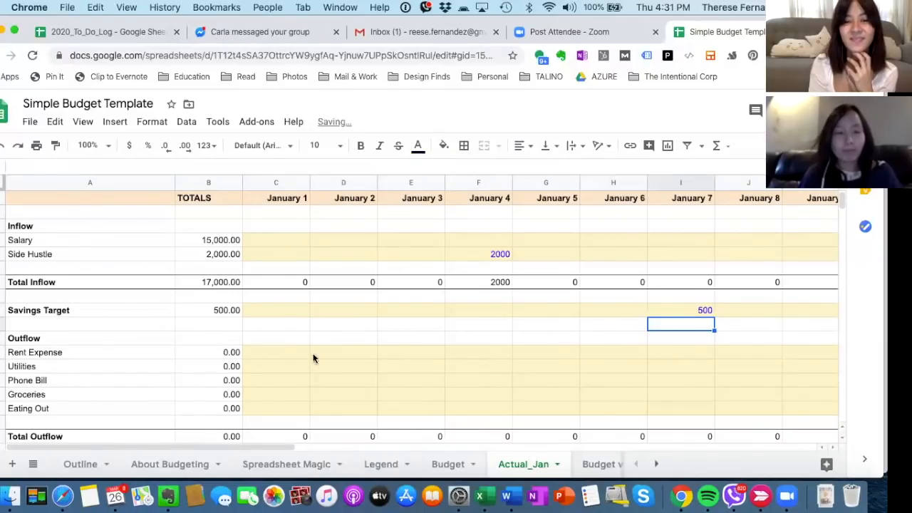
# Select the Rent Expense cell under January 31 on the Actual_Jan sheet.
pyautogui.click(327, 356)
pyautogui.press('Right')
pyautogui.press('Right')
pyautogui.press('Right')
pyautogui.press('Right')
pyautogui.press('Right')
pyautogui.press('Right')
pyautogui.press('Right')
pyautogui.press('Right')
pyautogui.press('Right')
pyautogui.press('Right')
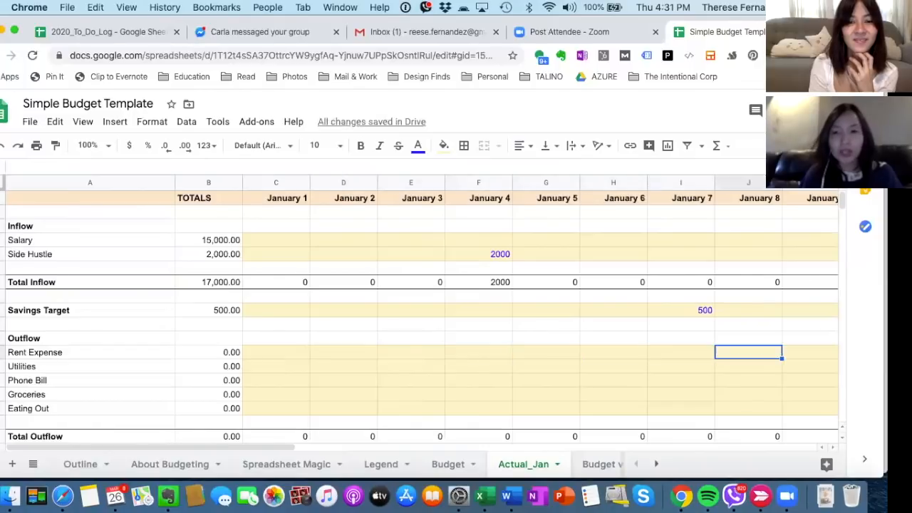
pyautogui.press('Right')
pyautogui.press('Right')
pyautogui.press('Right')
pyautogui.press('Right')
pyautogui.press('Right')
pyautogui.press('Right')
pyautogui.press('Right')
pyautogui.press('Right')
pyautogui.press('Right')
pyautogui.press('Right')
pyautogui.press('Right')
pyautogui.press('Right')
pyautogui.press('Right')
pyautogui.press('Right')
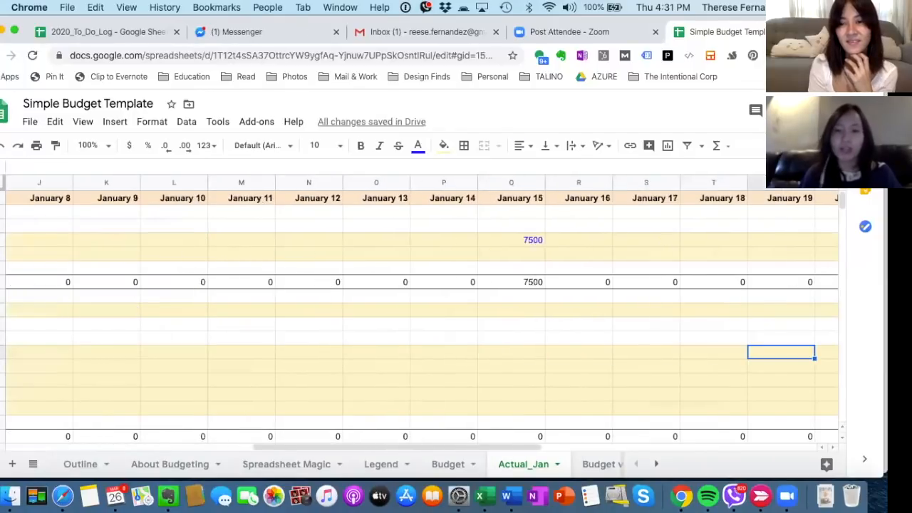
pyautogui.press('Right')
pyautogui.press('Right')
pyautogui.press('Right')
pyautogui.press('Right')
pyautogui.press('Right')
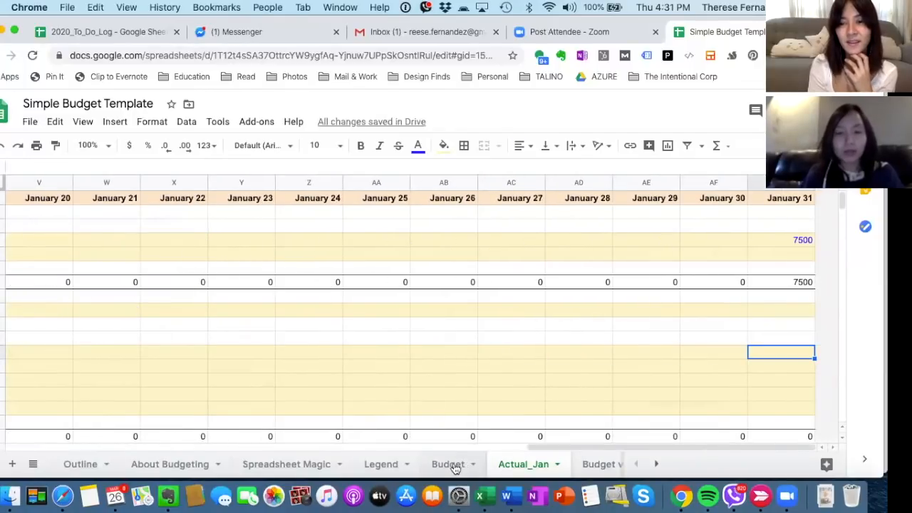
# Copy the January outflow amounts on the Budget sheet, from Rent Expense down to Eating Out.
pyautogui.click(451, 465)
pyautogui.moveTo(209, 352); pyautogui.dragTo(210, 410)
pyautogui.hotkey('ctrl', 'c')
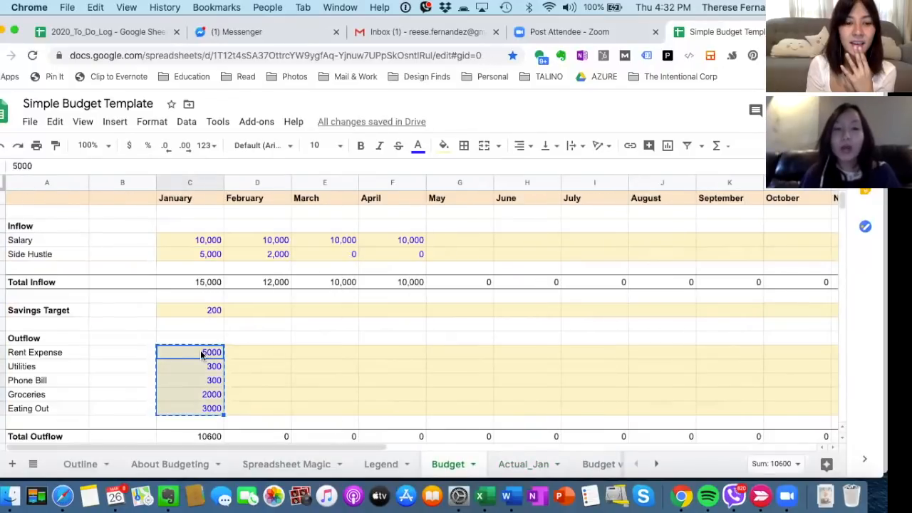
pyautogui.moveTo(183, 356); pyautogui.dragTo(190, 404)
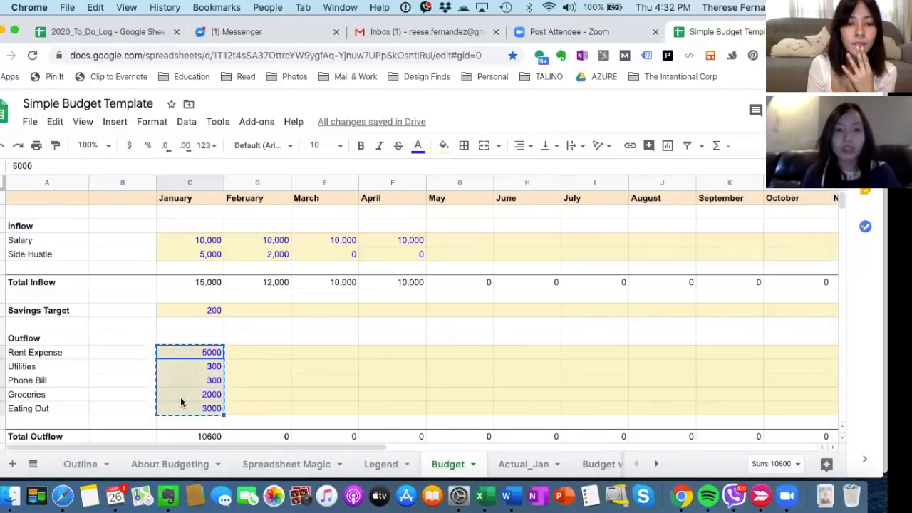
pyautogui.rightClick(189, 371)
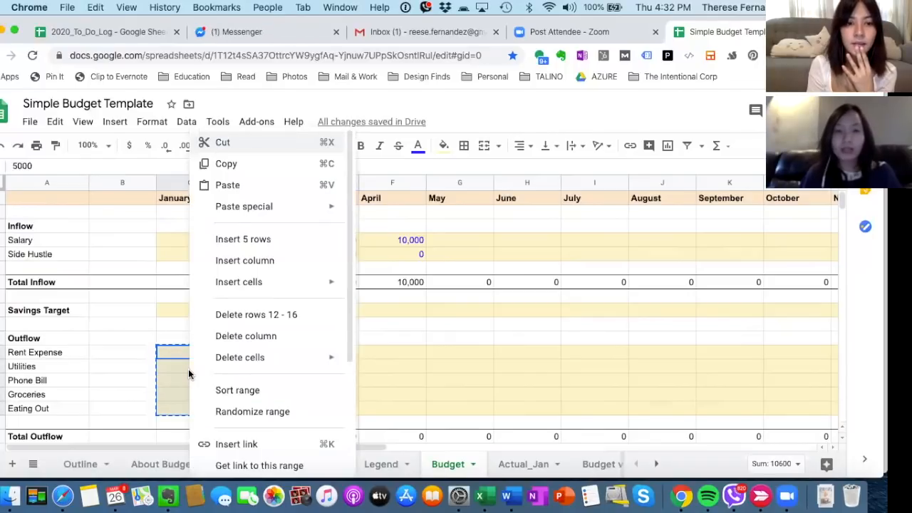
pyautogui.click(230, 165)
# Paste the copied outflow amounts into the January 31 column of Actual_Jan, starting at Rent Expense.
pyautogui.click(523, 464)
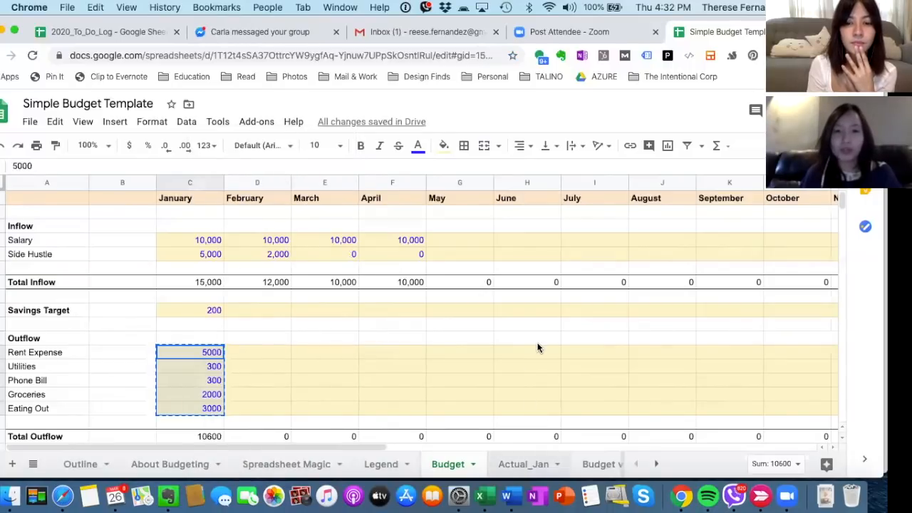
pyautogui.rightClick(767, 354)
pyautogui.click(797, 194)
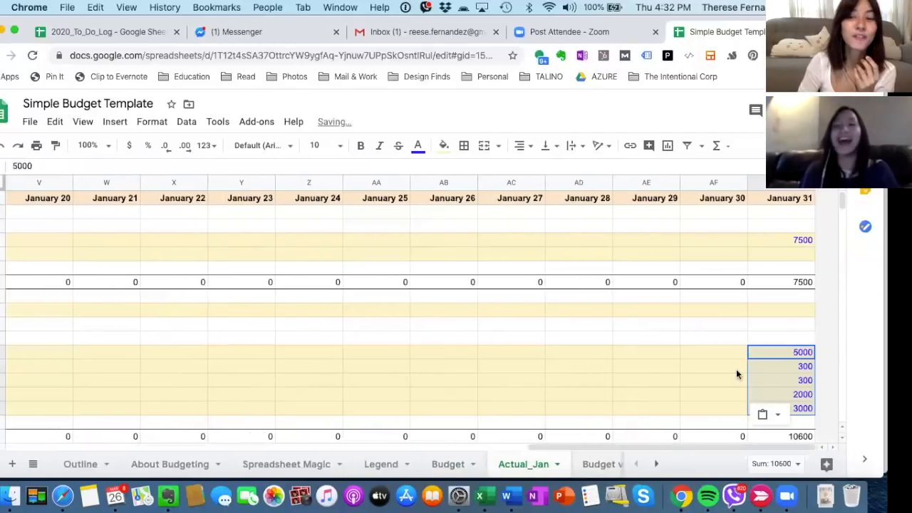
# Review the January 31 outflow entries down to the net row on the Actual_Jan sheet.
pyautogui.click(706, 351)
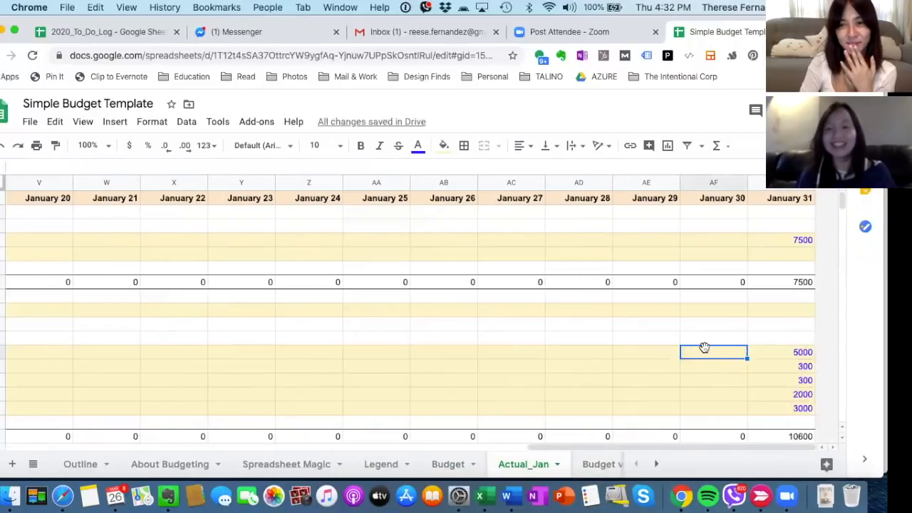
pyautogui.scroll(-1, 757, 349)
pyautogui.scroll(1, 757, 348)
pyautogui.scroll(-2, 757, 349)
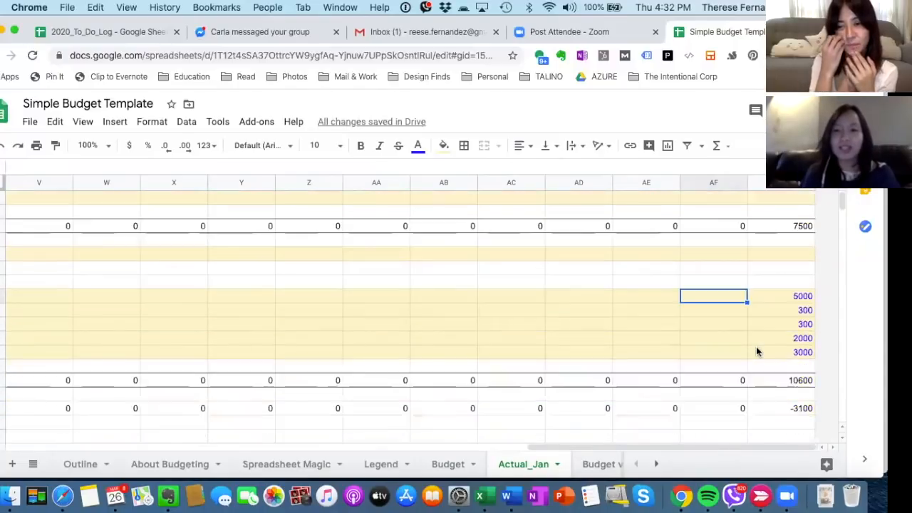
pyautogui.click(449, 464)
pyautogui.click(524, 464)
# Go back to the TOTALS column on Actual_Jan and check the totals of the outflow rows.
pyautogui.press('Down')
pyautogui.press('Down')
pyautogui.press('Down')
pyautogui.press('Left')
pyautogui.press('Left')
pyautogui.press('Left')
pyautogui.press('Left')
pyautogui.press('Left')
pyautogui.press('Left')
pyautogui.press('Left')
pyautogui.press('Left')
pyautogui.press('Left')
pyautogui.press('Left')
pyautogui.press('Left')
pyautogui.press('Left')
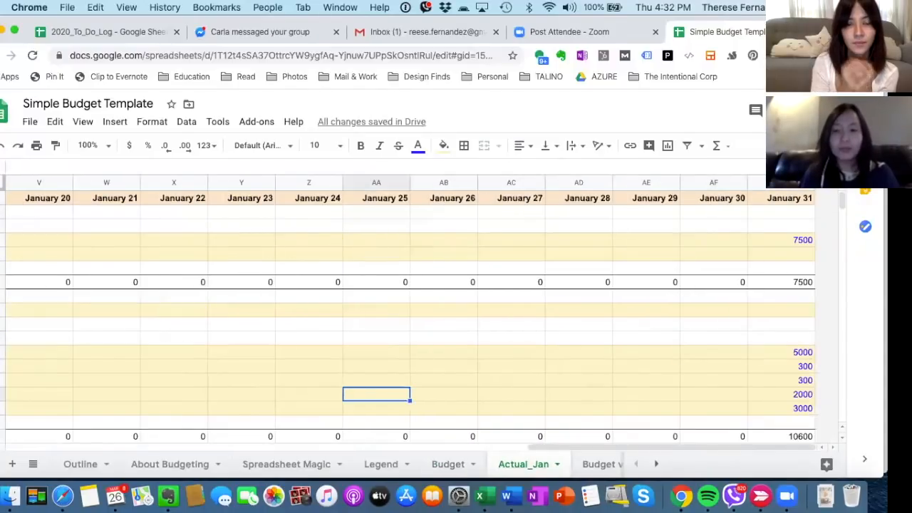
pyautogui.press('Left')
pyautogui.press('Left')
pyautogui.press('Left')
pyautogui.press('Left')
pyautogui.press('Left')
pyautogui.press('Left')
pyautogui.press('Left')
pyautogui.press('Left')
pyautogui.press('Left')
pyautogui.press('Left')
pyautogui.press('Left')
pyautogui.press('Left')
pyautogui.press('Left')
pyautogui.press('Left')
pyautogui.press('Left')
pyautogui.press('Left')
pyautogui.press('Left')
pyautogui.press('Left')
pyautogui.press('Down')
pyautogui.scroll(-1, 427, 370)
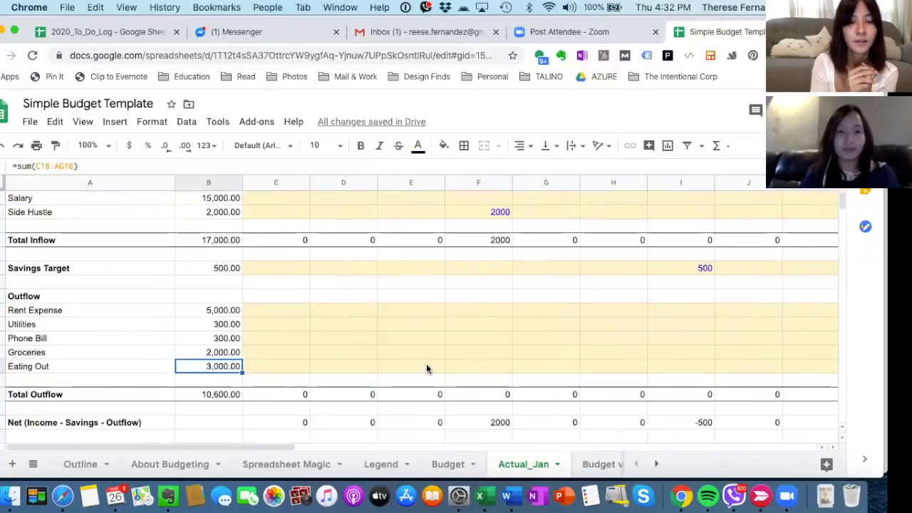
# In the TOTALS column's Net row, enter the formula =B7-B9-B18 to subtract savings and total outflow from total inflow.
pyautogui.scroll(-1, 237, 403)
pyautogui.click(218, 397)
pyautogui.write('=')
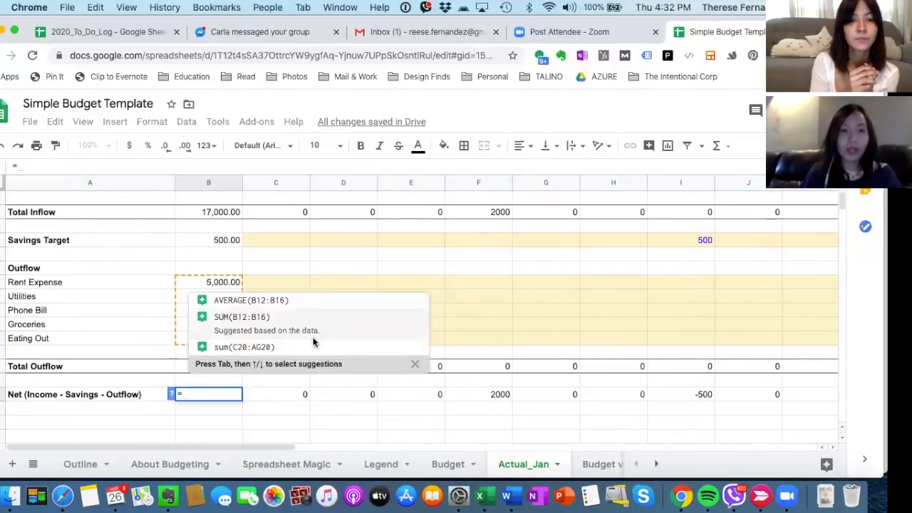
pyautogui.scroll(3, 229, 265)
pyautogui.click(221, 284)
pyautogui.write('-')
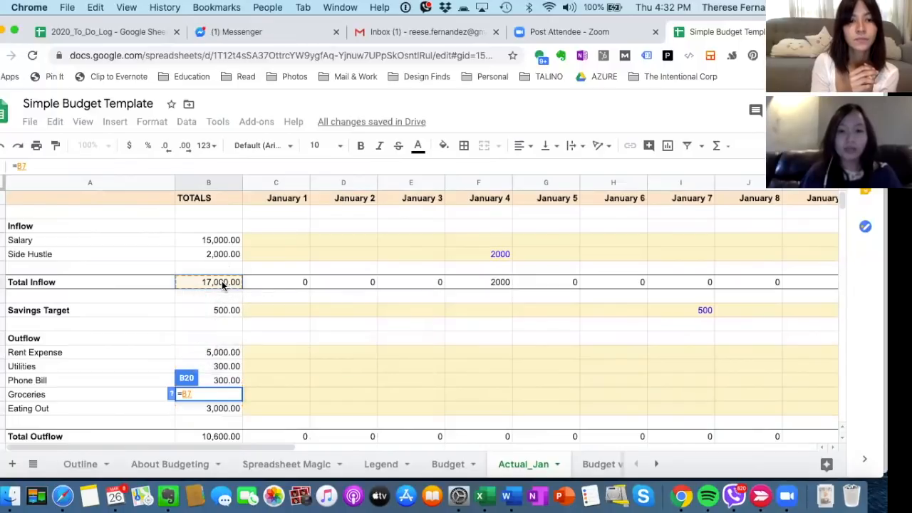
pyautogui.click(222, 314)
pyautogui.write('-')
pyautogui.scroll(-3, 285, 322)
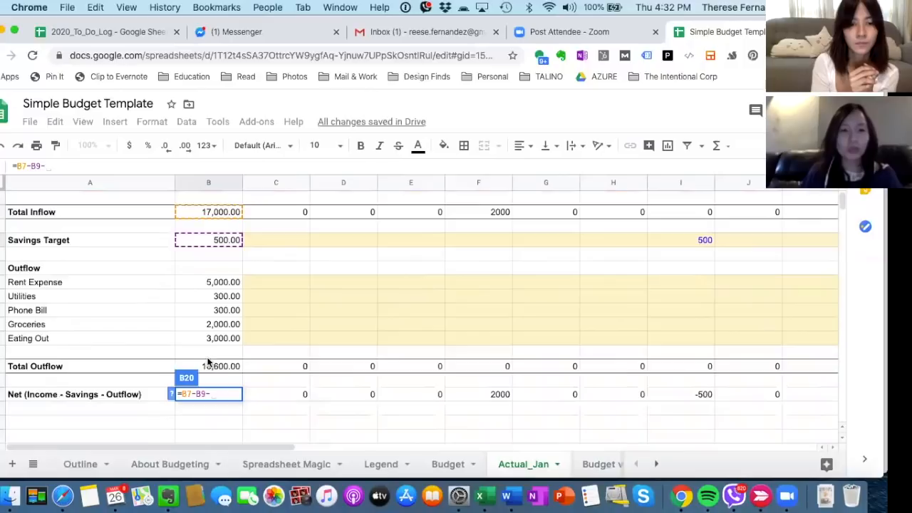
pyautogui.scroll(-2, 212, 329)
pyautogui.click(213, 328)
pyautogui.press('Return')
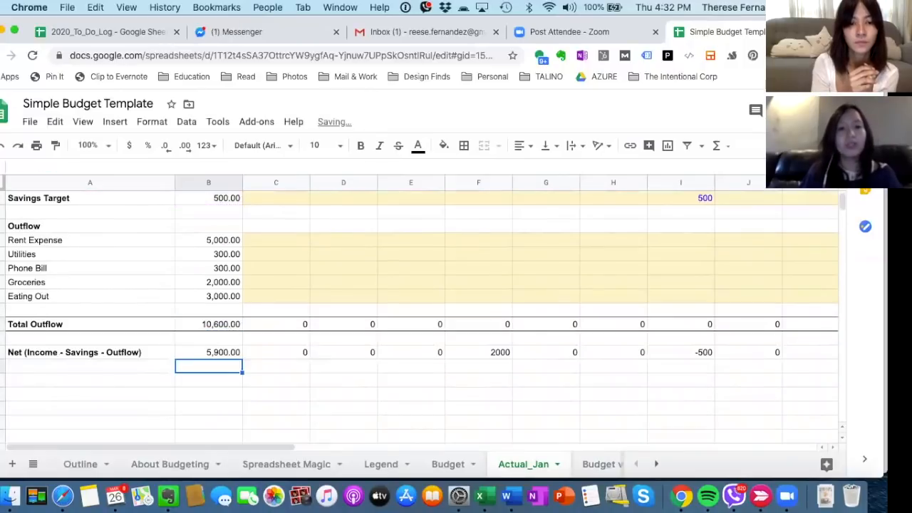
pyautogui.press('Up')
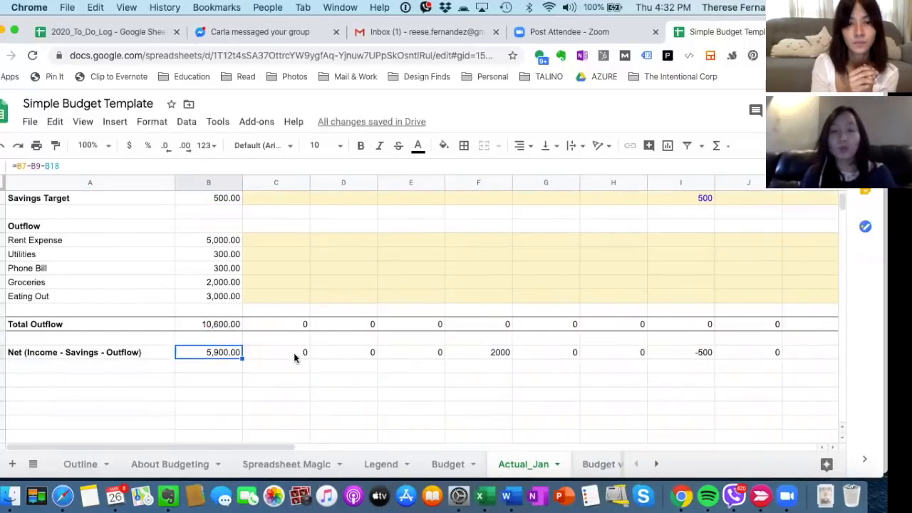
# Review the TOTALS column on Actual_Jan, then the January column on the Budget sheet.
pyautogui.scroll(5, 259, 380)
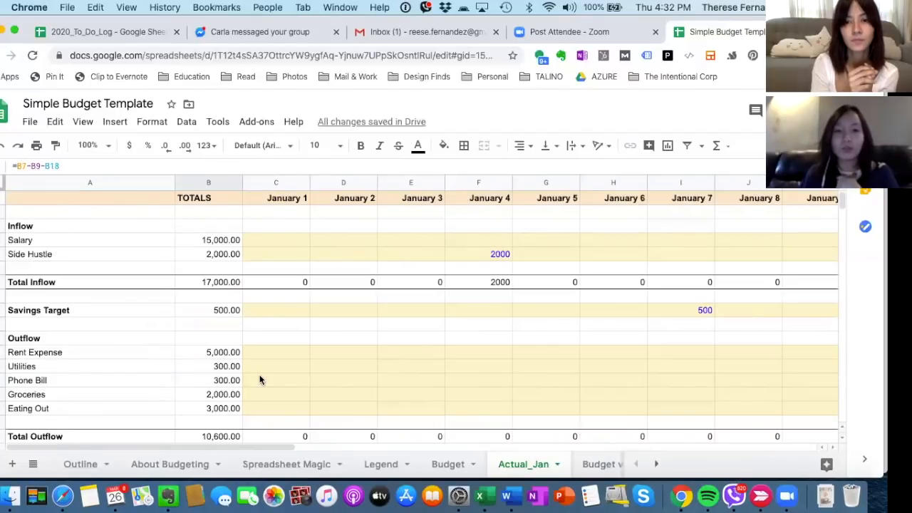
pyautogui.scroll(-2, 259, 380)
pyautogui.scroll(1, 259, 380)
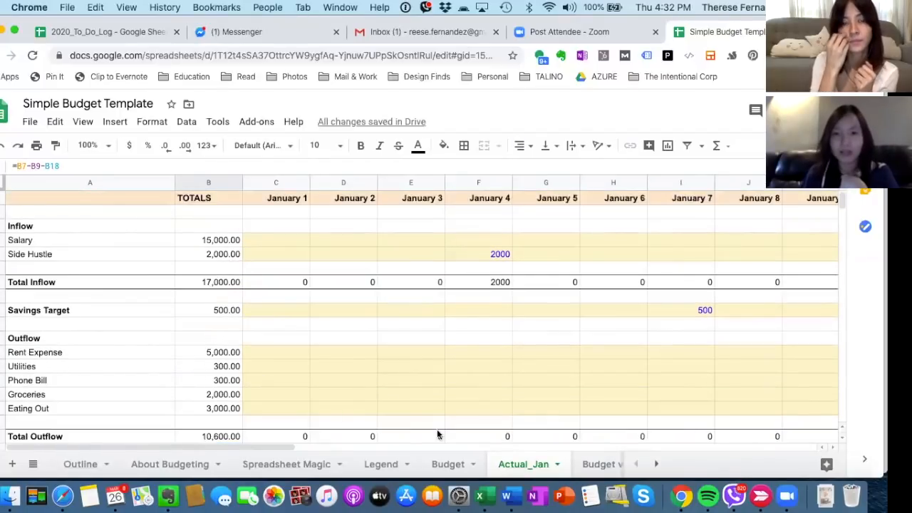
pyautogui.click(655, 464)
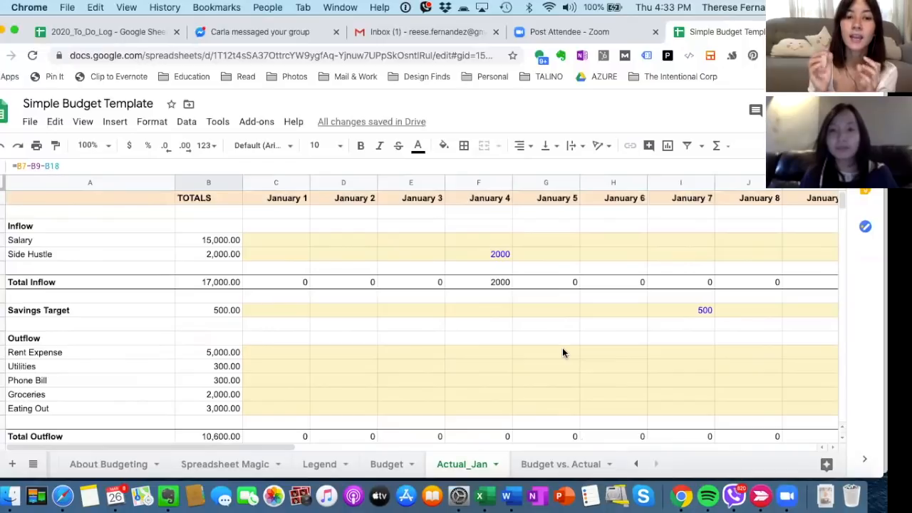
pyautogui.click(302, 355)
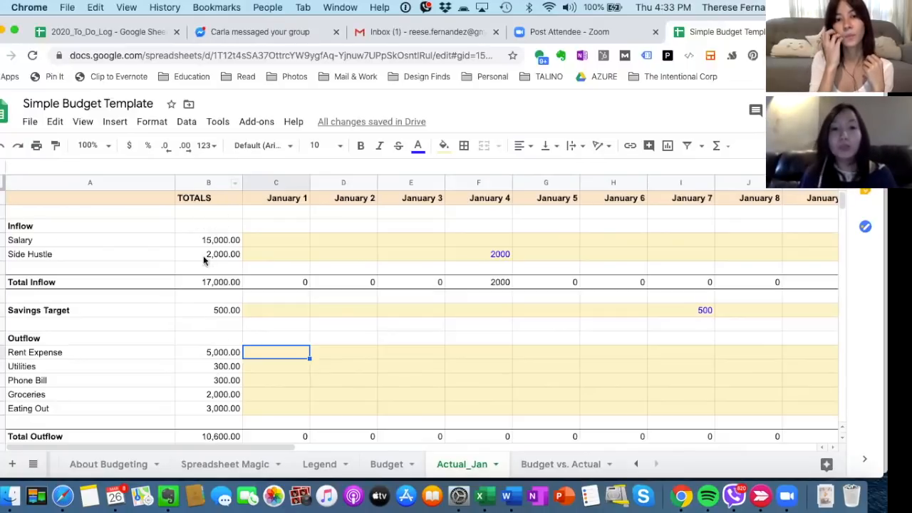
pyautogui.click(394, 468)
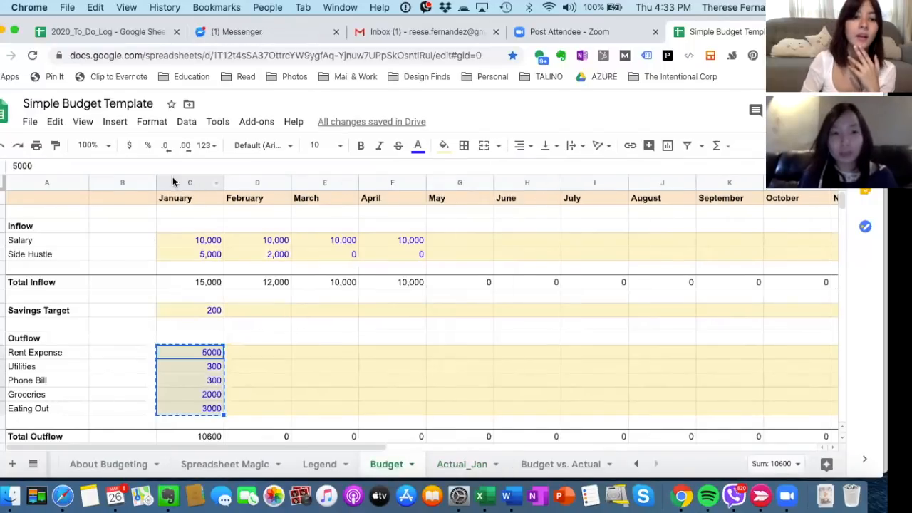
pyautogui.click(172, 179)
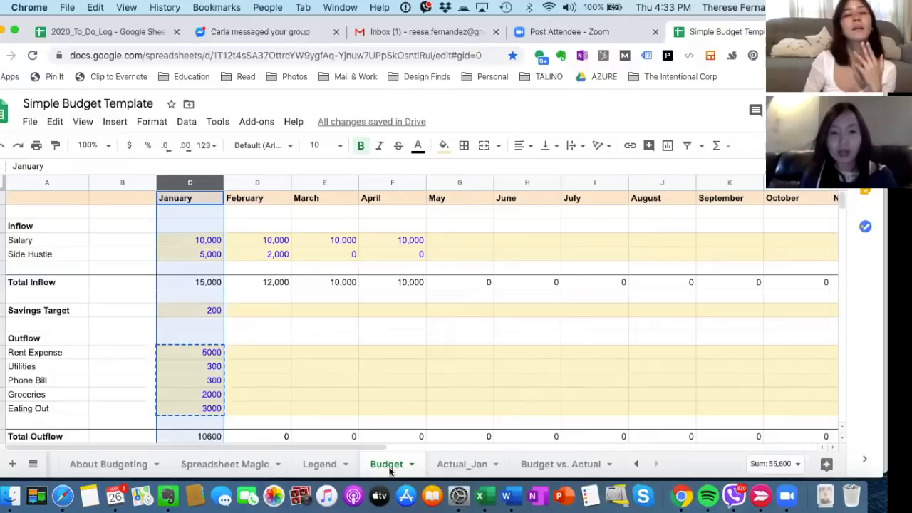
pyautogui.click(409, 340)
# Return to the Actual_Jan sheet and look across the daily columns through January 31.
pyautogui.click(466, 465)
pyautogui.click(400, 356)
pyautogui.click(338, 357)
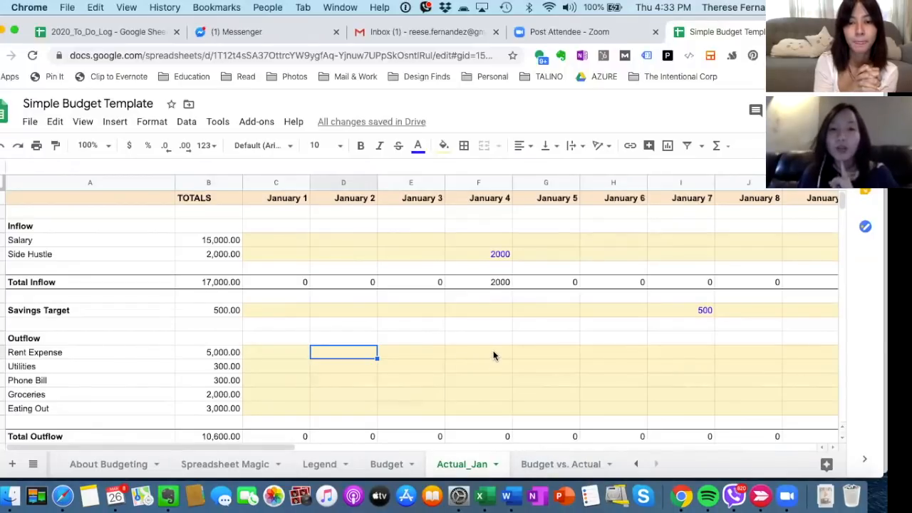
pyautogui.click(526, 326)
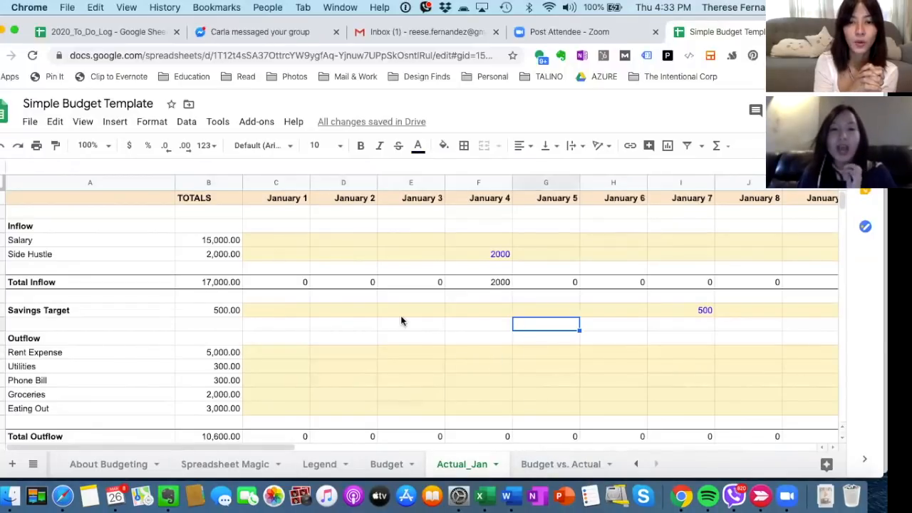
pyautogui.click(442, 368)
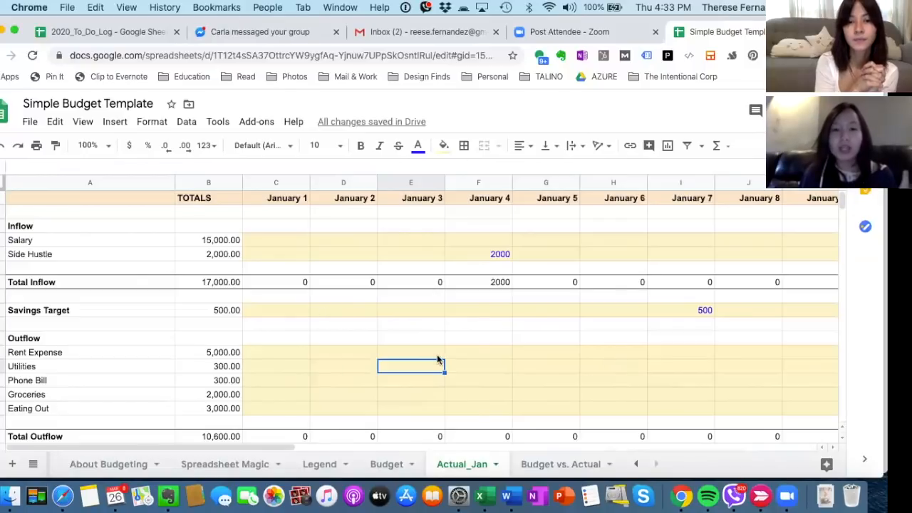
pyautogui.hscroll(15, 437, 354)
pyautogui.hscroll(3, 641, 285)
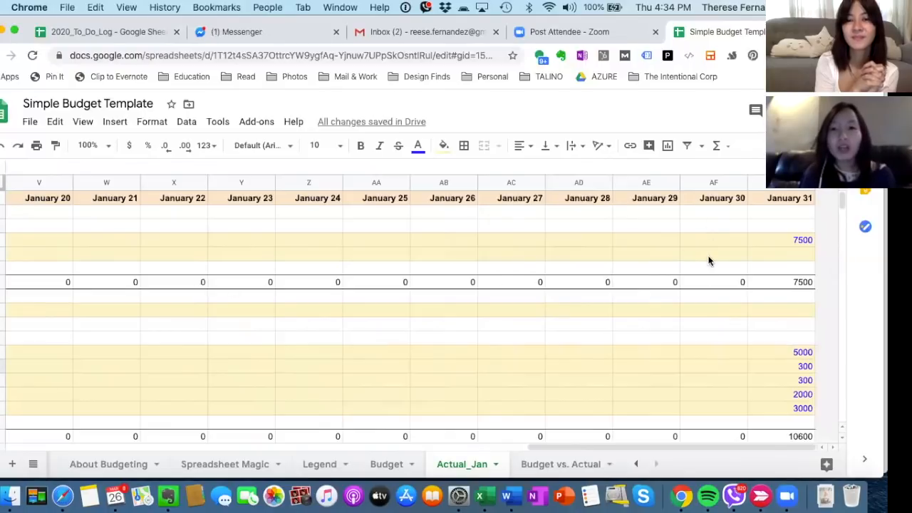
pyautogui.hscroll(-20, 104, 391)
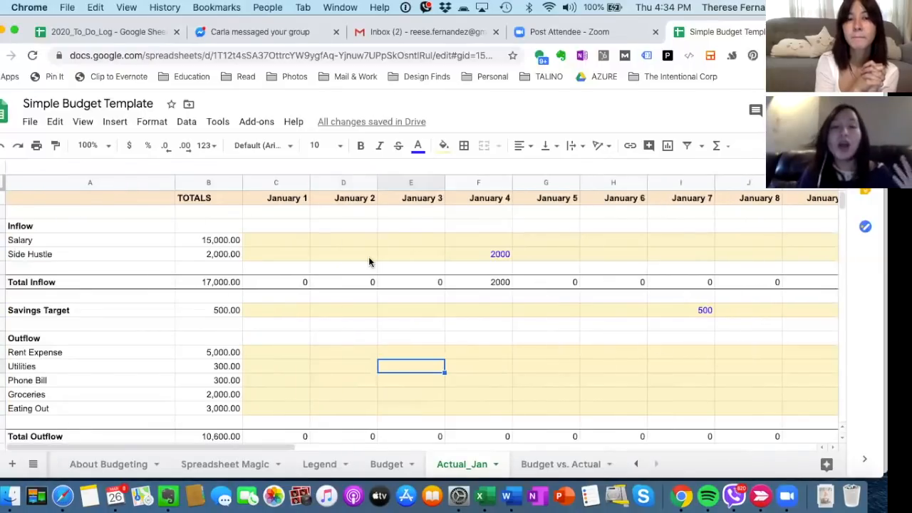
# Freeze the Actual_Jan sheet up to row 1, using the TOTALS header cell as the current cell.
pyautogui.click(298, 243)
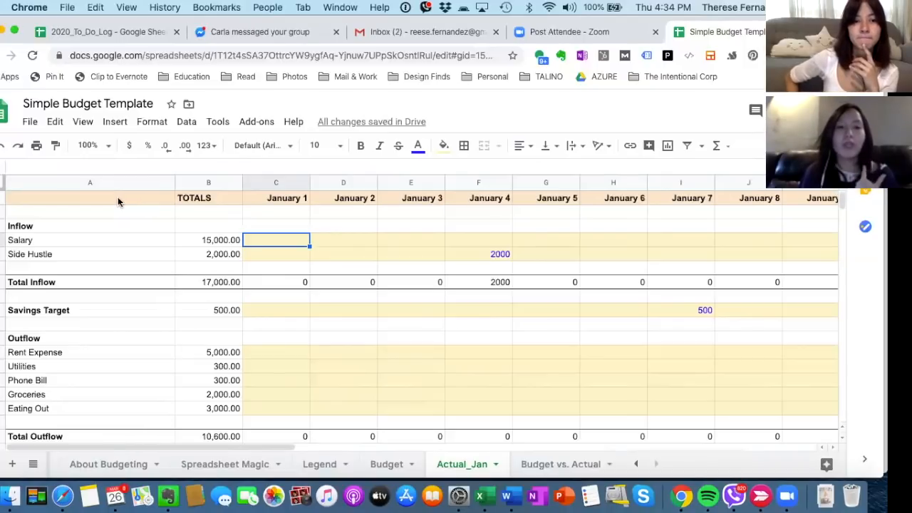
pyautogui.click(135, 199)
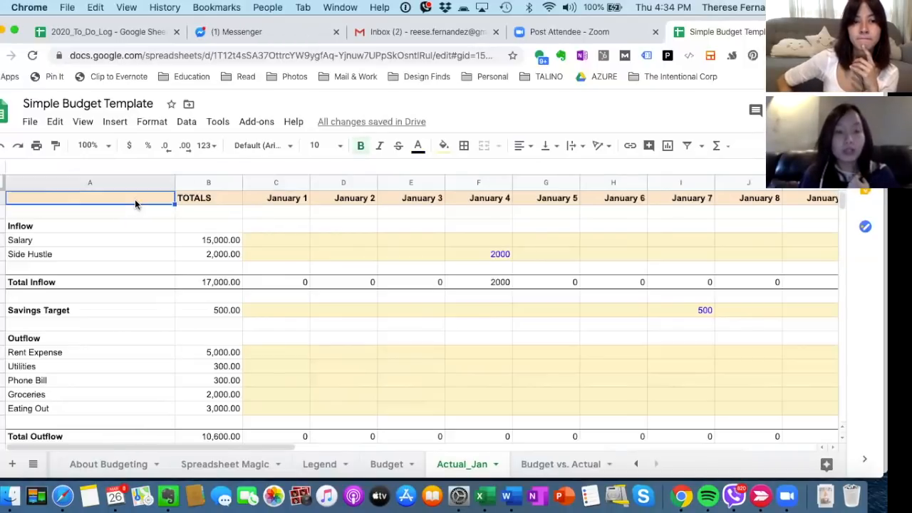
pyautogui.click(211, 200)
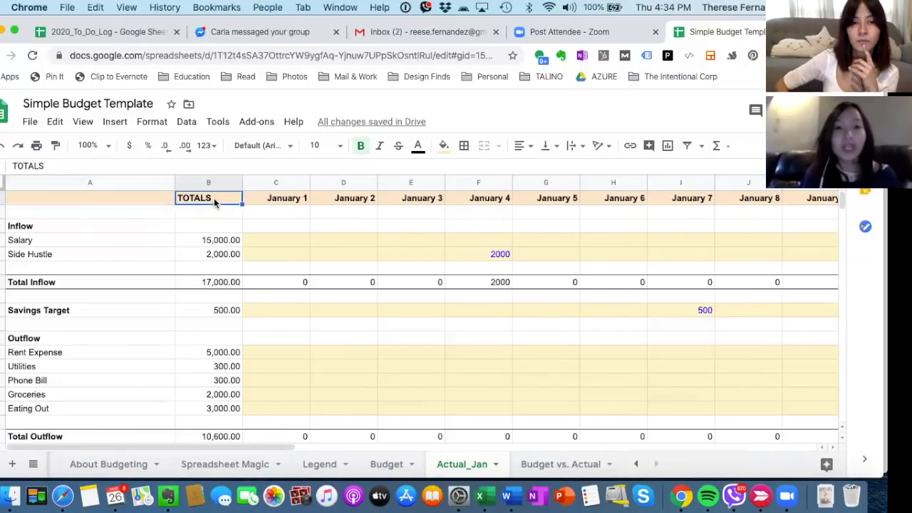
pyautogui.click(83, 121)
pyautogui.moveTo(112, 146)
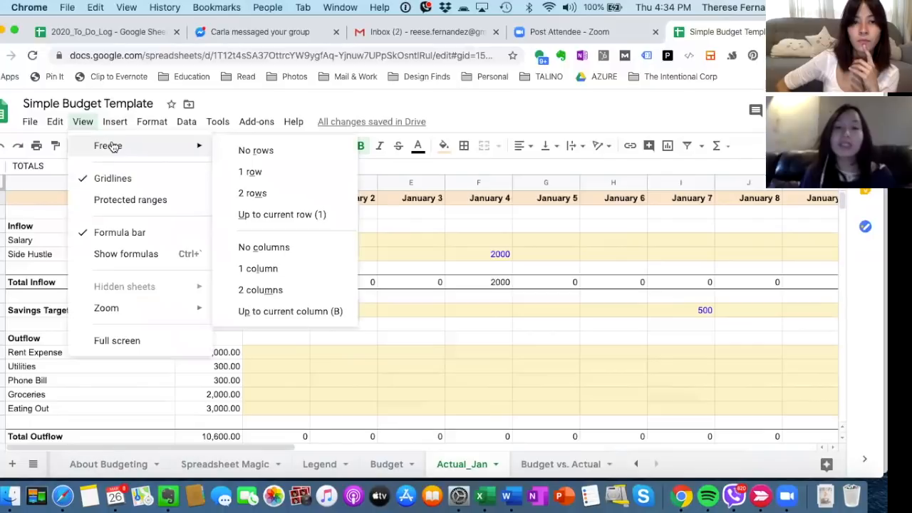
pyautogui.click(302, 216)
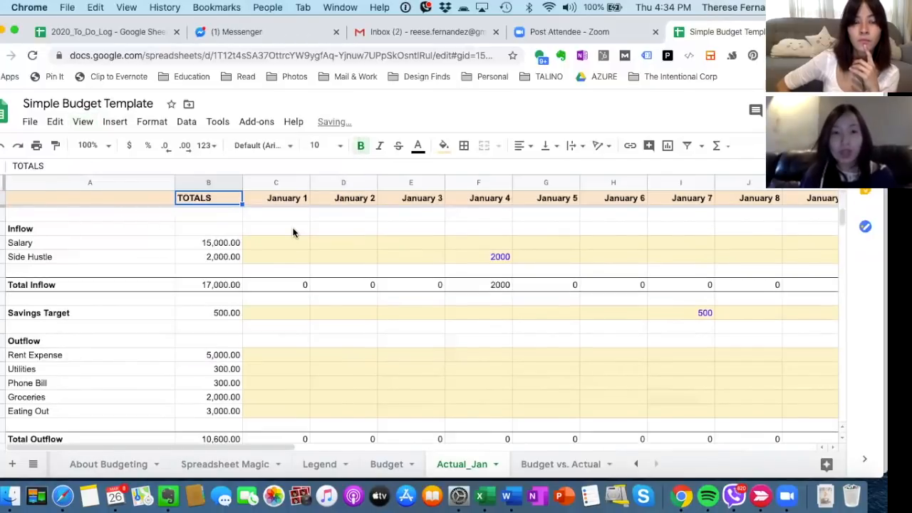
# Look down through the rows of Actual_Jan to the Net row and back to check the frozen date header.
pyautogui.scroll(-6, 292, 233)
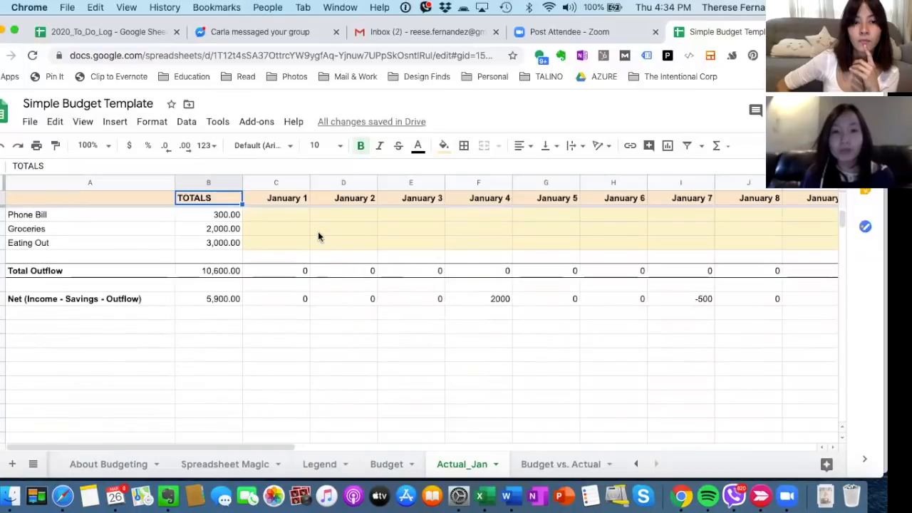
pyautogui.scroll(5, 391, 251)
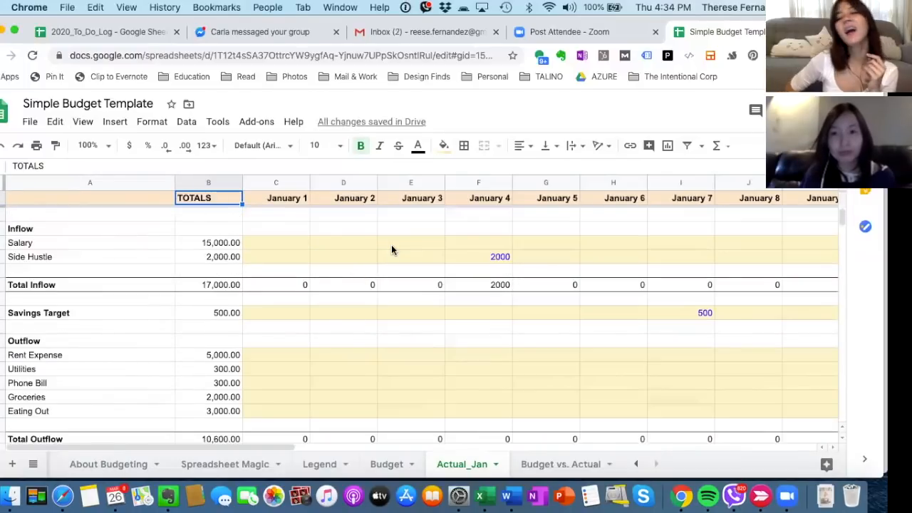
pyautogui.scroll(-5, 391, 250)
pyautogui.scroll(5, 392, 249)
pyautogui.scroll(-1, 392, 249)
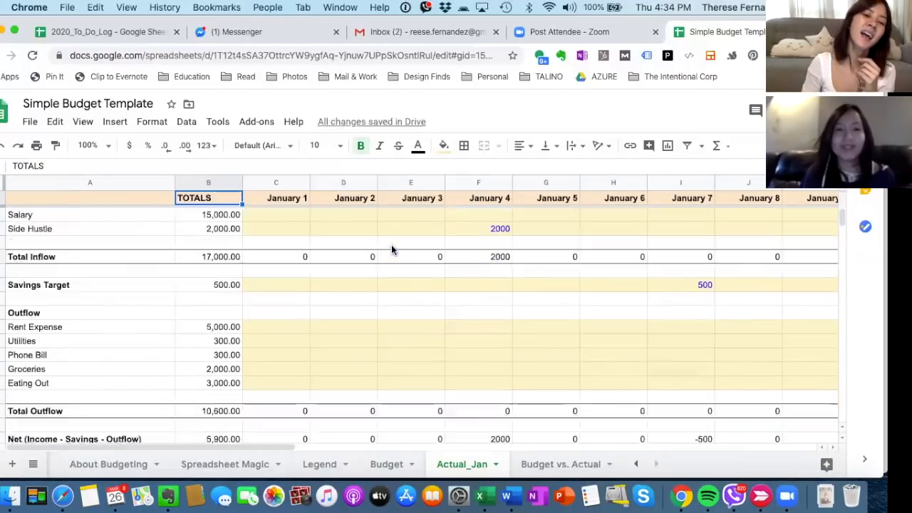
pyautogui.scroll(-5, 391, 249)
pyautogui.scroll(5, 392, 250)
pyautogui.scroll(-3, 391, 250)
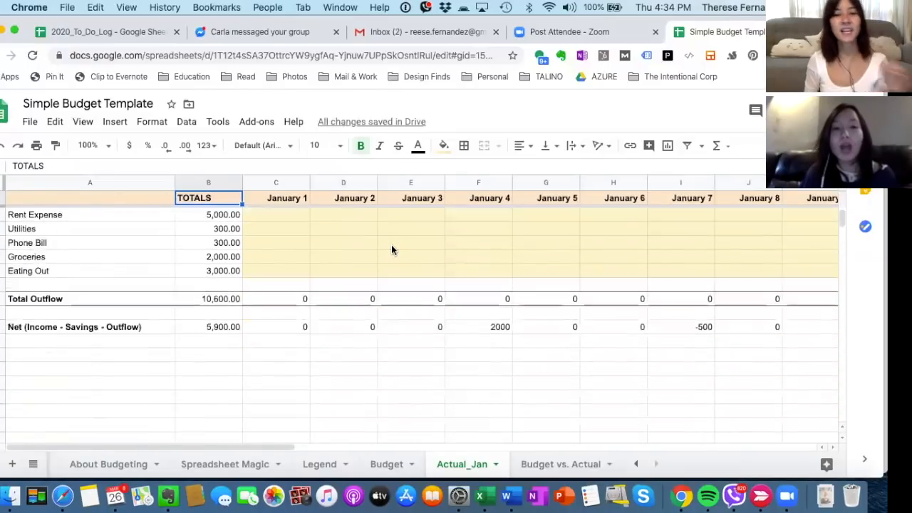
pyautogui.scroll(-2, 392, 250)
pyautogui.scroll(5, 392, 251)
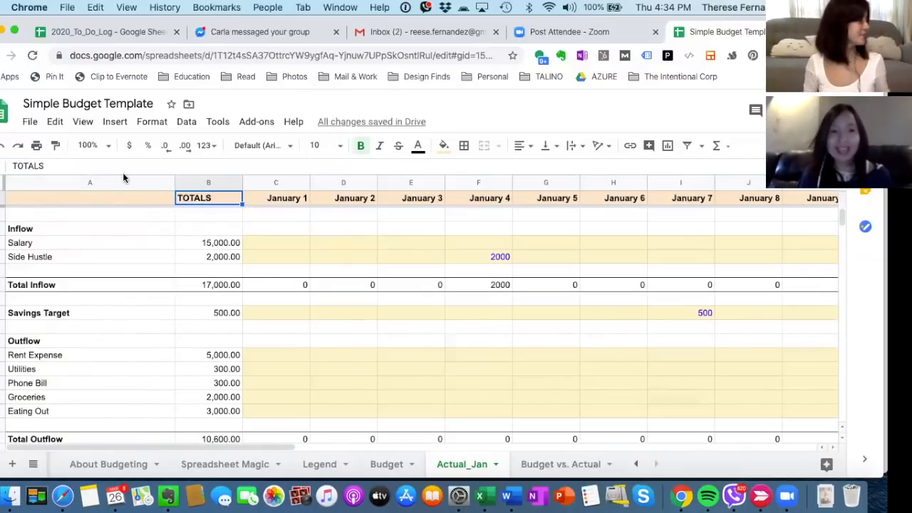
# Freeze the Actual_Jan columns up to column B, so the category names and TOTALS are locked.
pyautogui.click(94, 124)
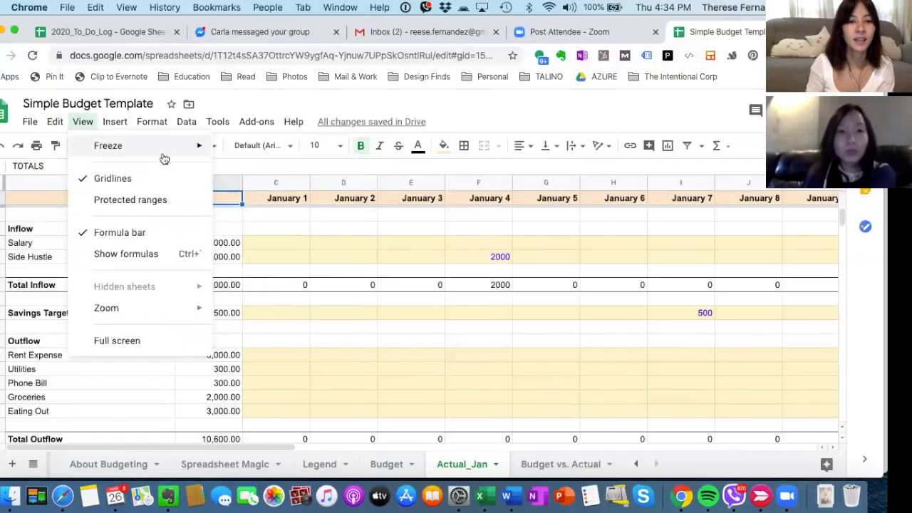
pyautogui.moveTo(162, 150)
pyautogui.click(305, 312)
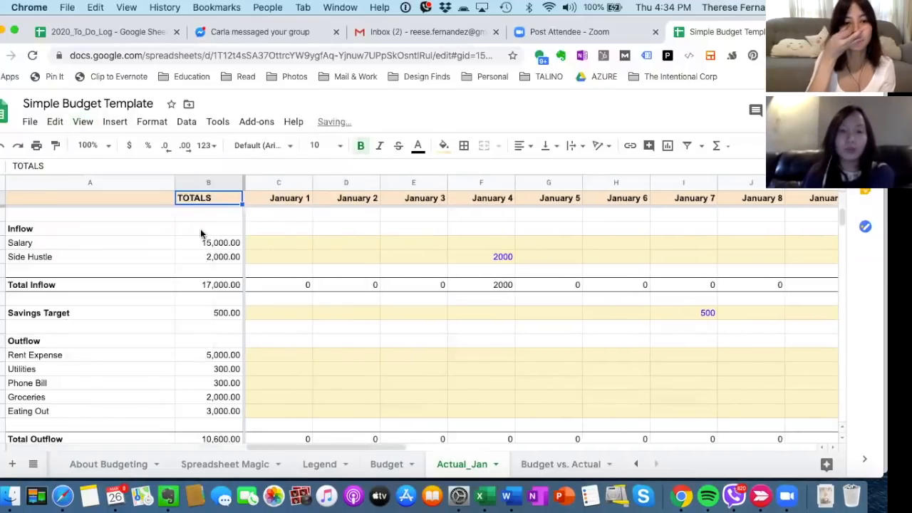
# Look across the daily columns to January 31 and back to the January 1 Salary cell to check the frozen columns.
pyautogui.hscroll(15, 315, 285)
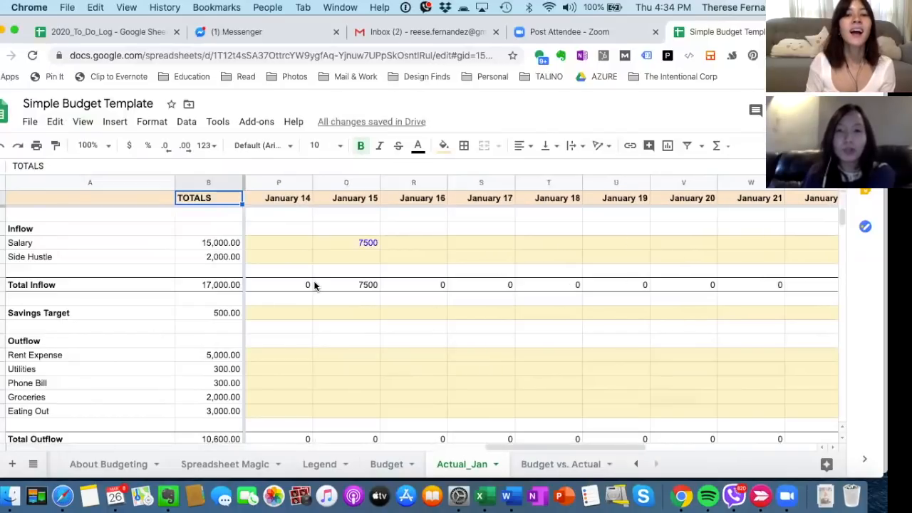
pyautogui.hscroll(6, 315, 285)
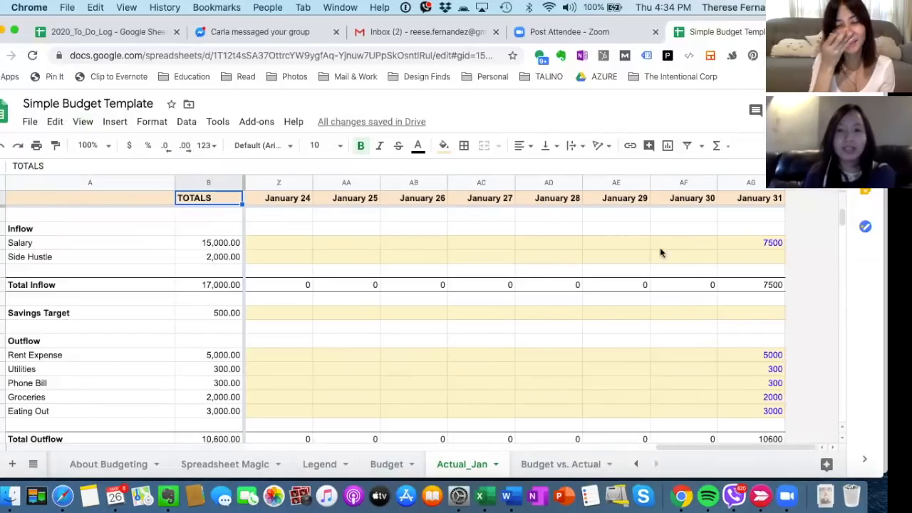
pyautogui.hscroll(-20, 349, 328)
pyautogui.click(308, 246)
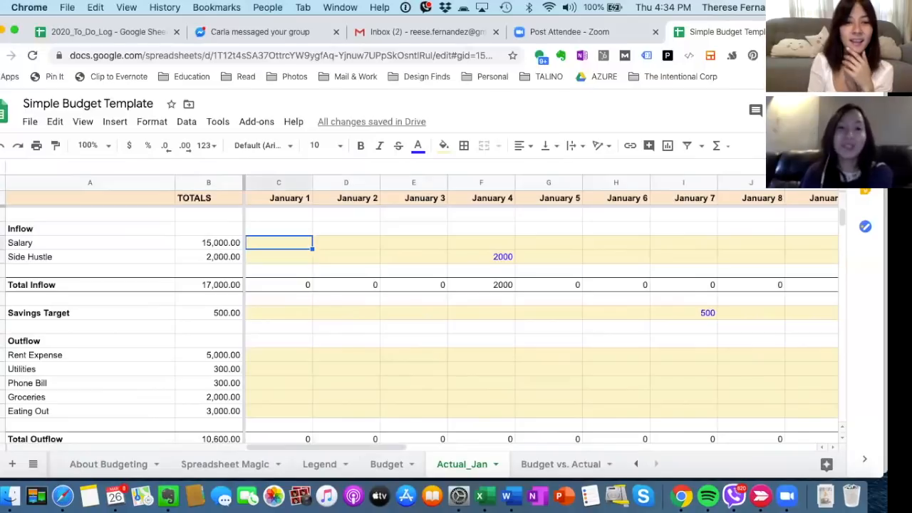
pyautogui.press('Left')
pyautogui.press('Left')
pyautogui.press('Right')
pyautogui.press('Right')
pyautogui.press('Left')
pyautogui.press('Right')
pyautogui.press('Down')
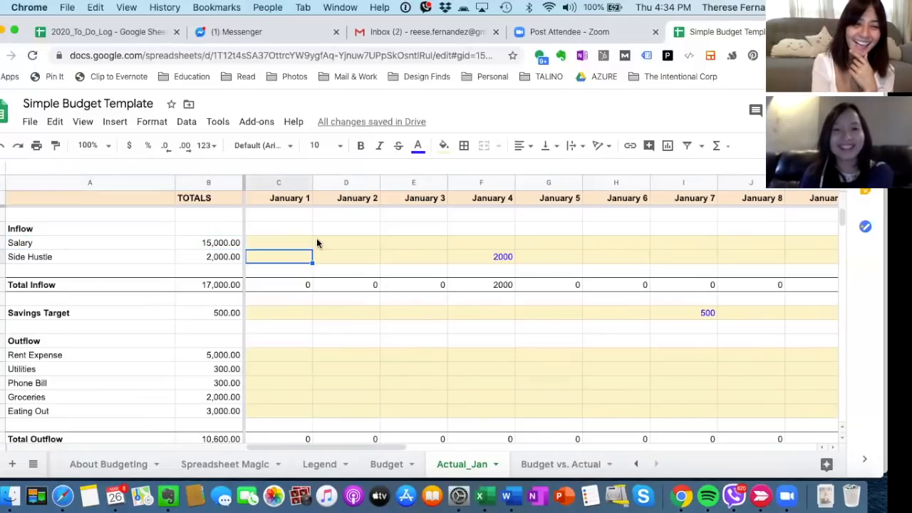
pyautogui.press('Up')
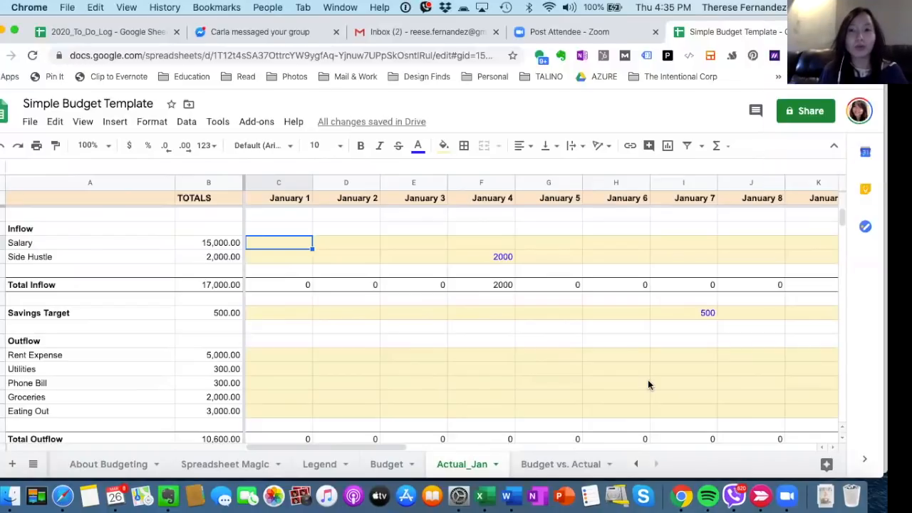
# Open the Budget vs. Actual sheet and examine its column A category titles, including Inflow, Salary and Side Hustle.
pyautogui.click(581, 464)
pyautogui.click(351, 275)
pyautogui.click(294, 244)
pyautogui.click(264, 243)
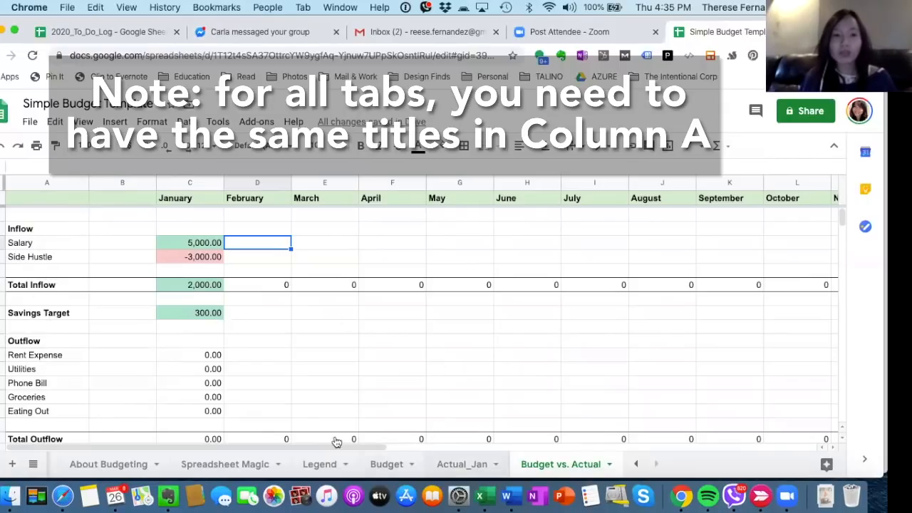
pyautogui.click(43, 229)
pyautogui.click(45, 243)
pyautogui.click(48, 260)
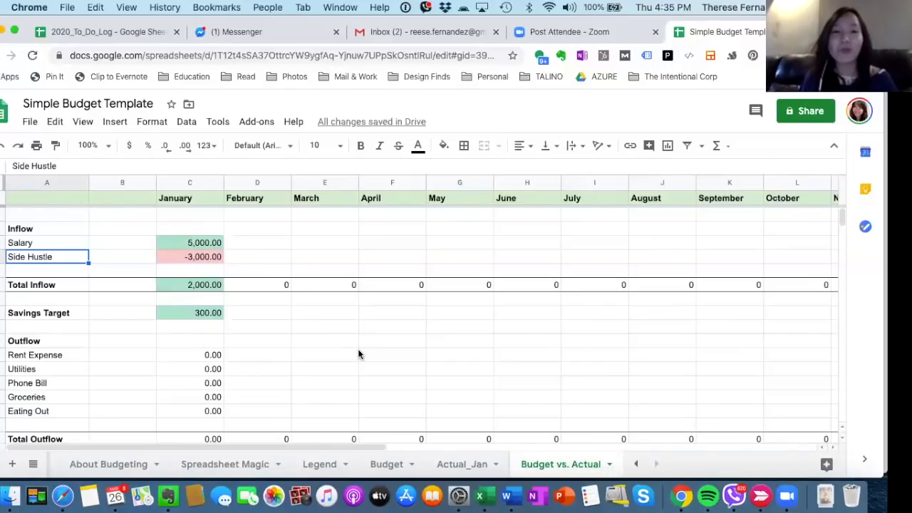
pyautogui.click(255, 367)
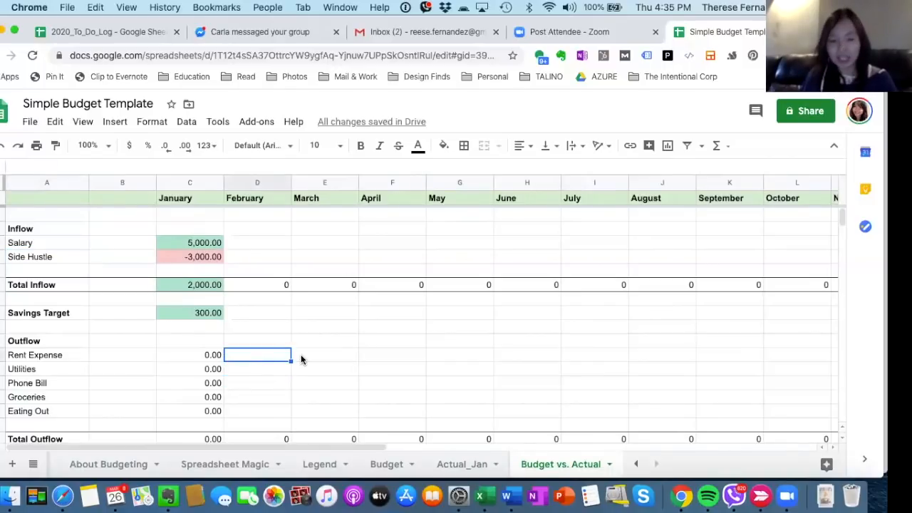
# Read the NOTES below the Net row of Budget vs. Actual on the inflow, savings and outflow formulas, and return to the sheet's upper rows.
pyautogui.scroll(-4, 292, 356)
pyautogui.click(218, 342)
pyautogui.scroll(-2, 143, 371)
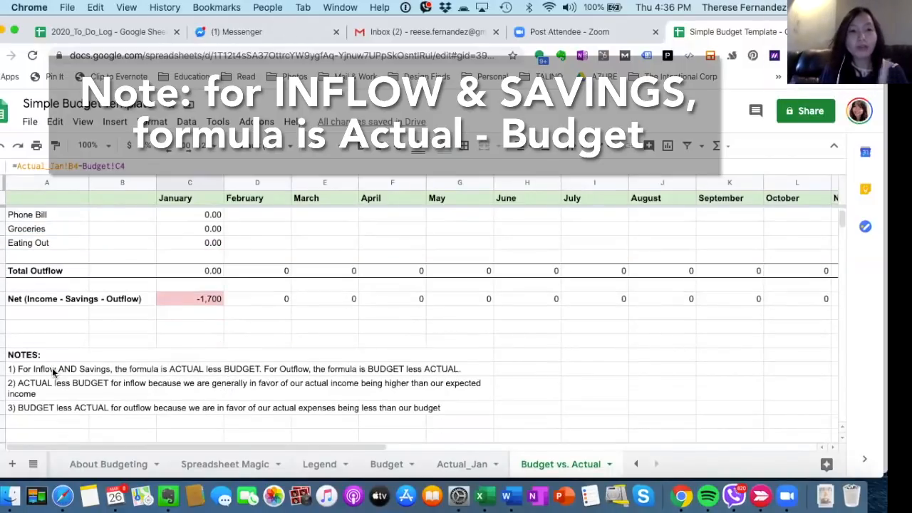
pyautogui.click(57, 371)
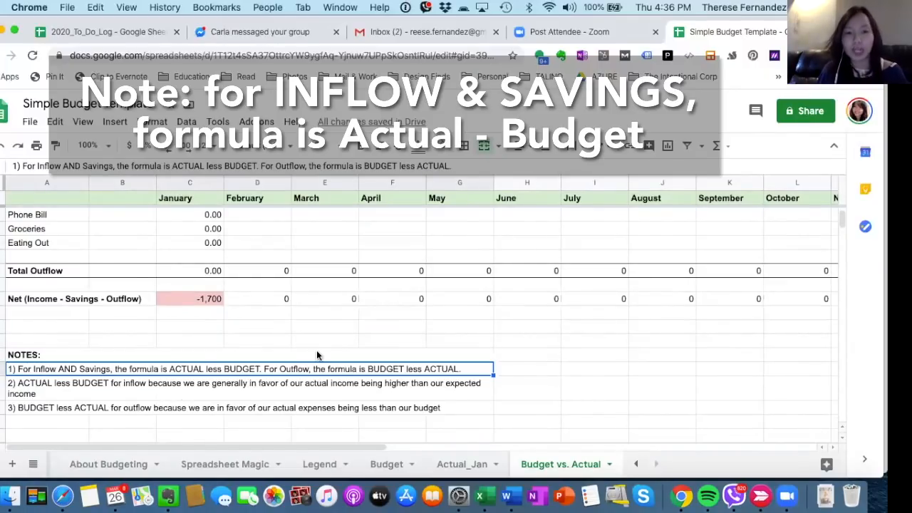
pyautogui.click(462, 464)
pyautogui.click(558, 464)
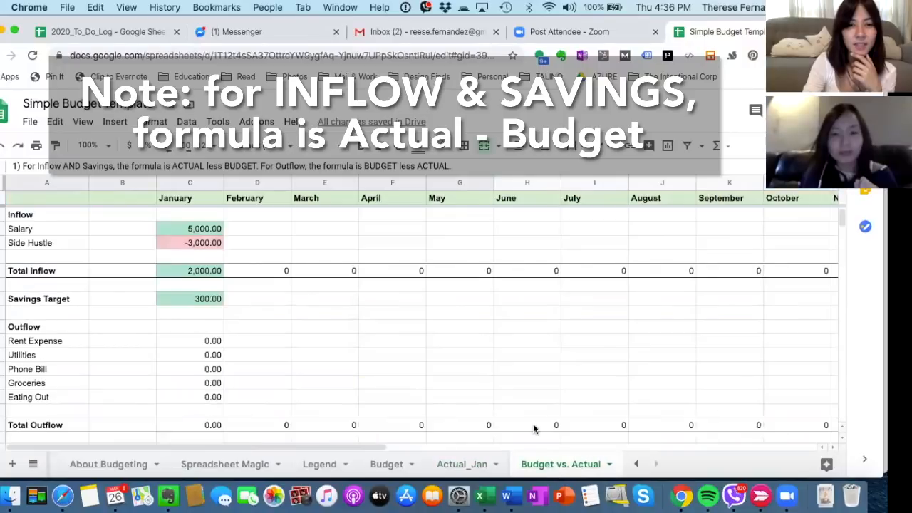
pyautogui.click(469, 302)
pyautogui.scroll(1, 468, 301)
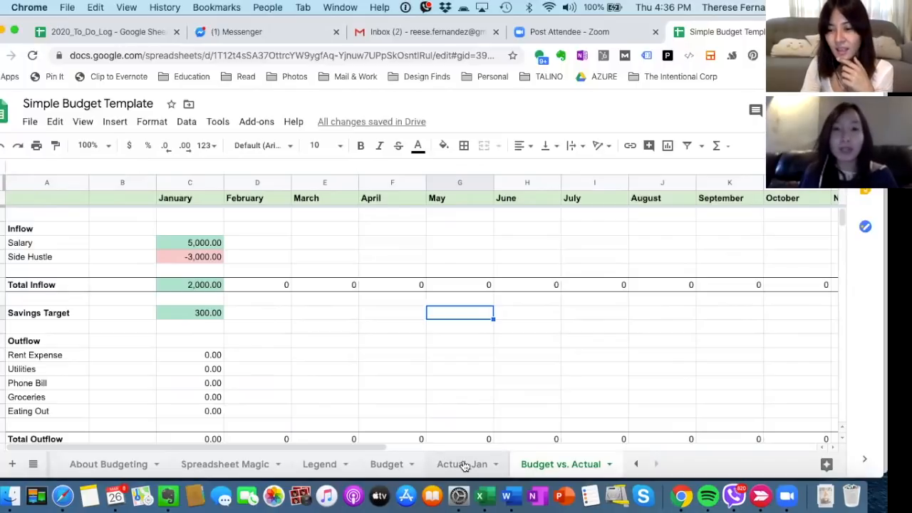
# Examine the January Salary and Side Hustle variances on Budget vs. Actual and the formulas behind them.
pyautogui.click(237, 241)
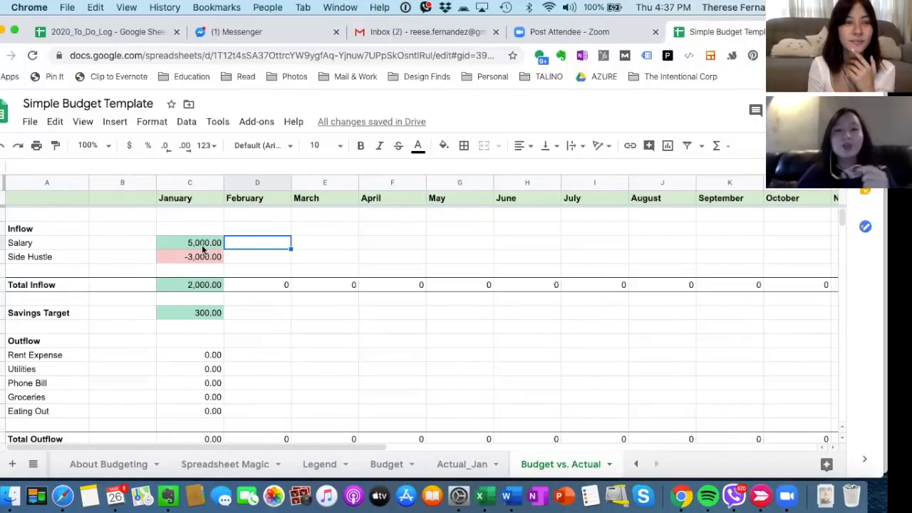
pyautogui.click(264, 244)
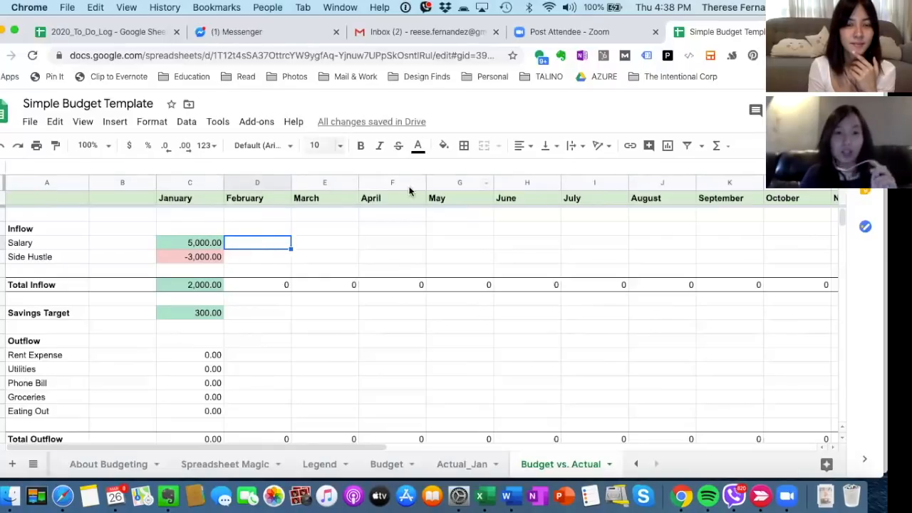
pyautogui.click(206, 245)
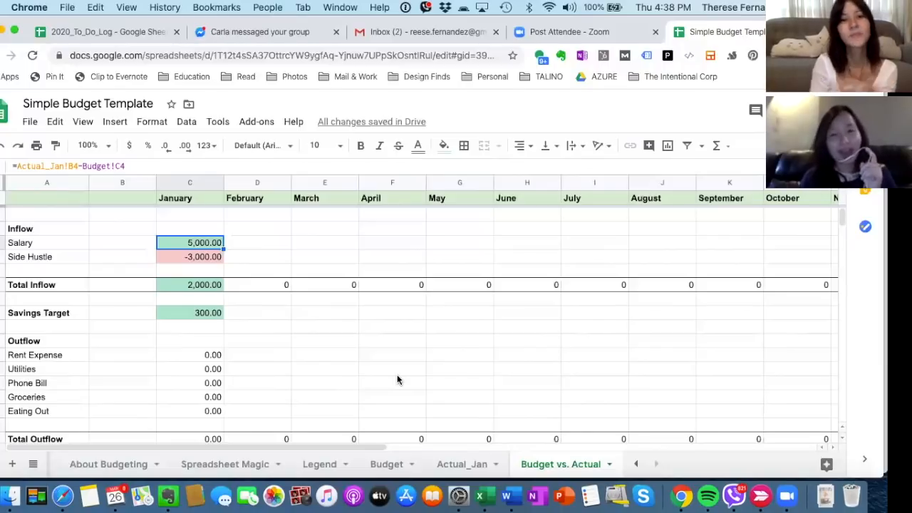
pyautogui.click(238, 246)
pyautogui.click(195, 246)
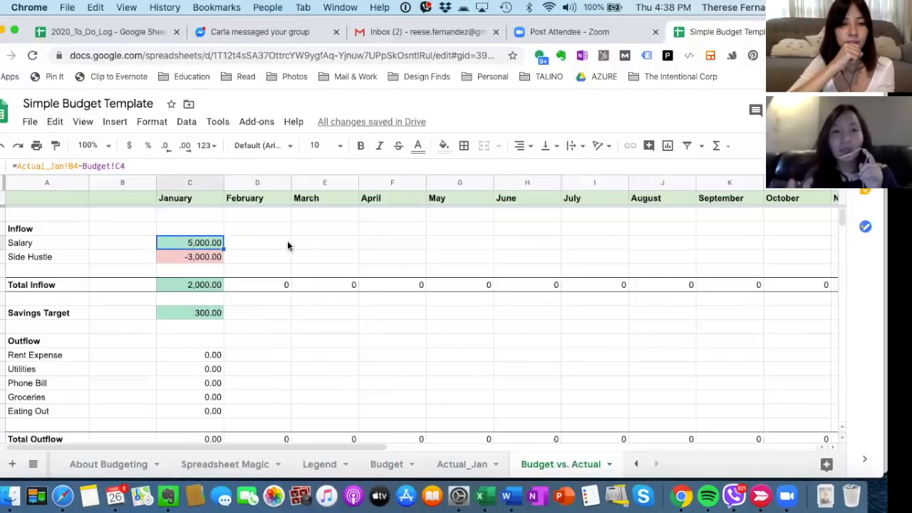
pyautogui.click(232, 244)
pyautogui.click(205, 244)
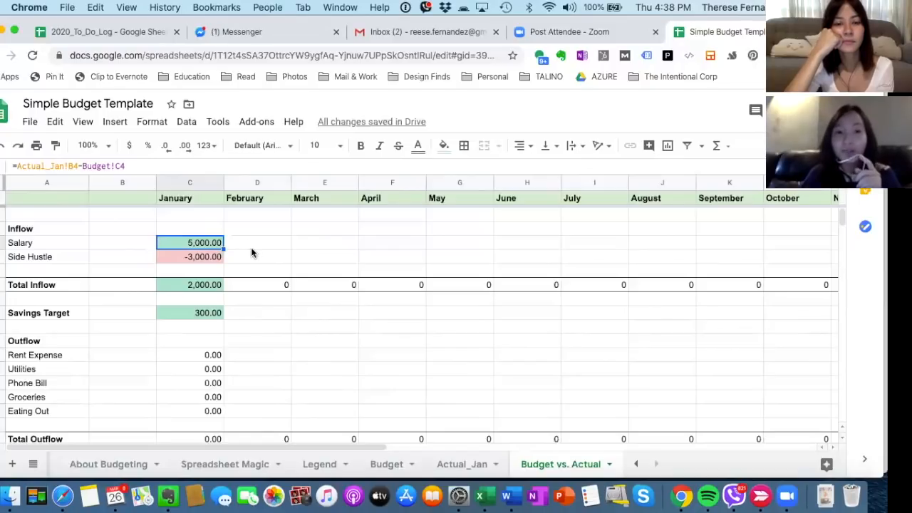
pyautogui.click(211, 260)
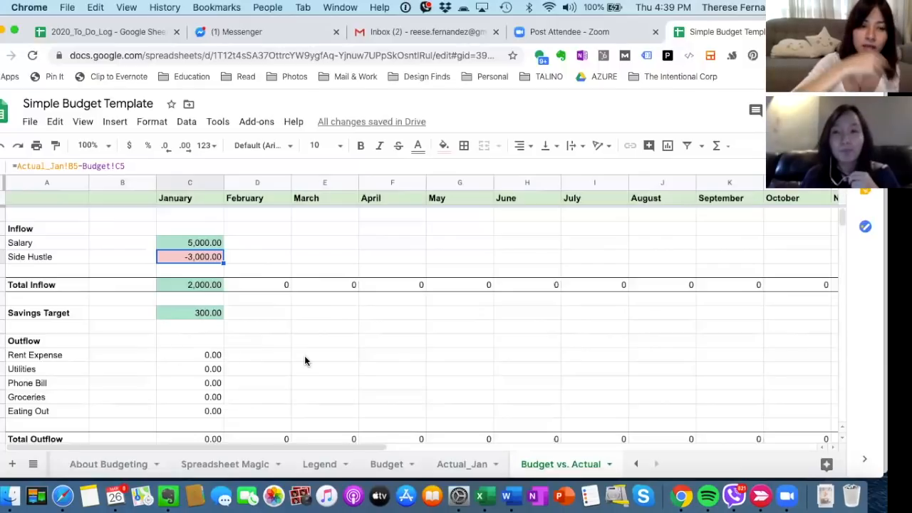
pyautogui.click(210, 245)
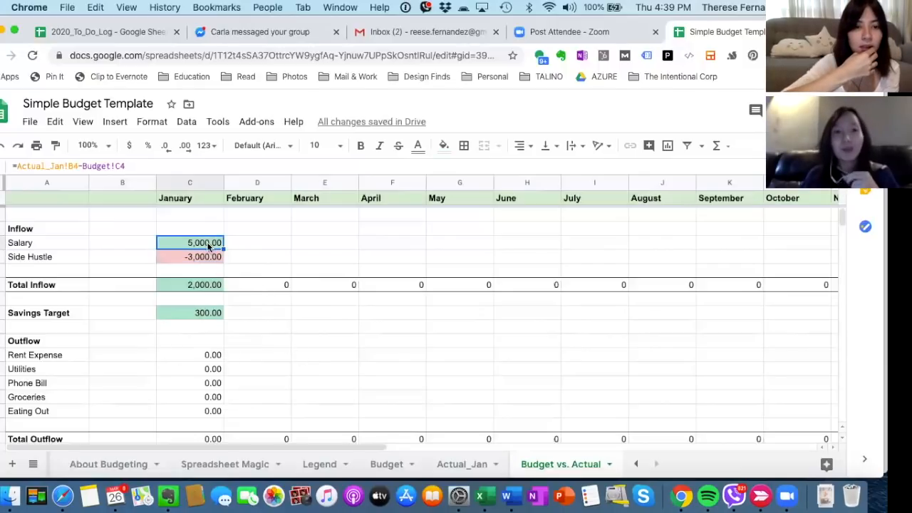
pyautogui.click(251, 256)
pyautogui.click(179, 234)
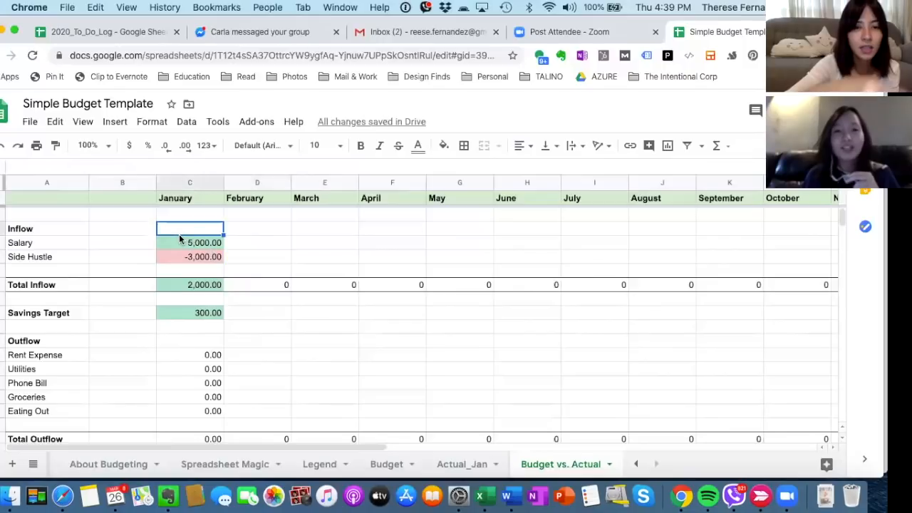
pyautogui.click(219, 245)
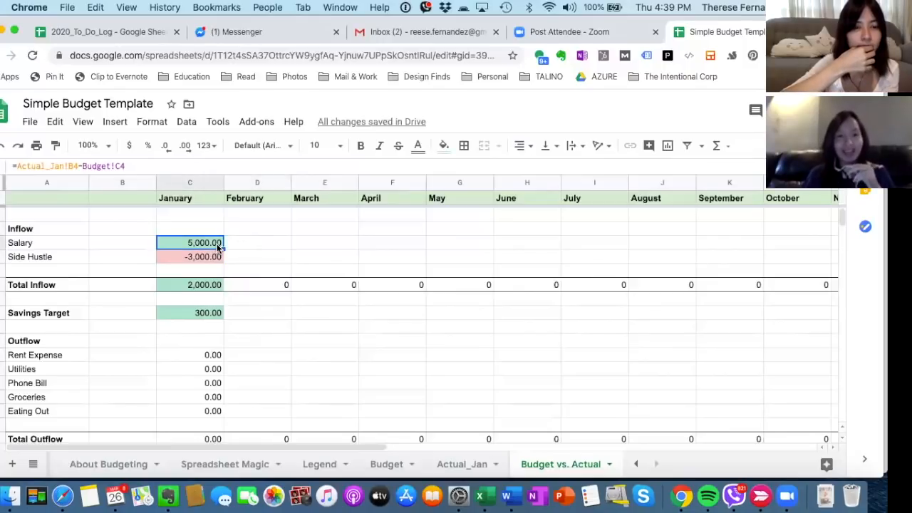
pyautogui.click(242, 245)
pyautogui.click(218, 245)
pyautogui.click(281, 248)
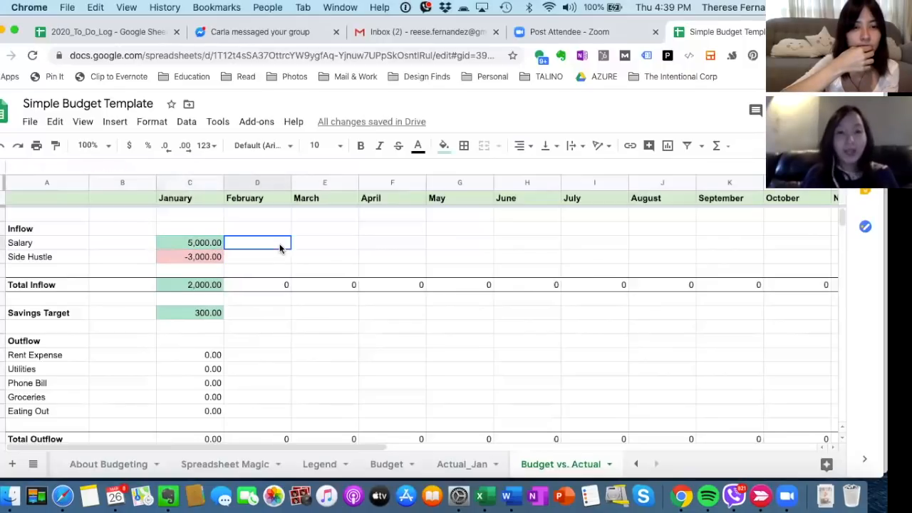
# Re-enter the January Salary variance in C4 of Budget vs. Actual as =Actual_Jan!B4-Budget!C4, and check the matching Side Hustle formula.
pyautogui.click(203, 246)
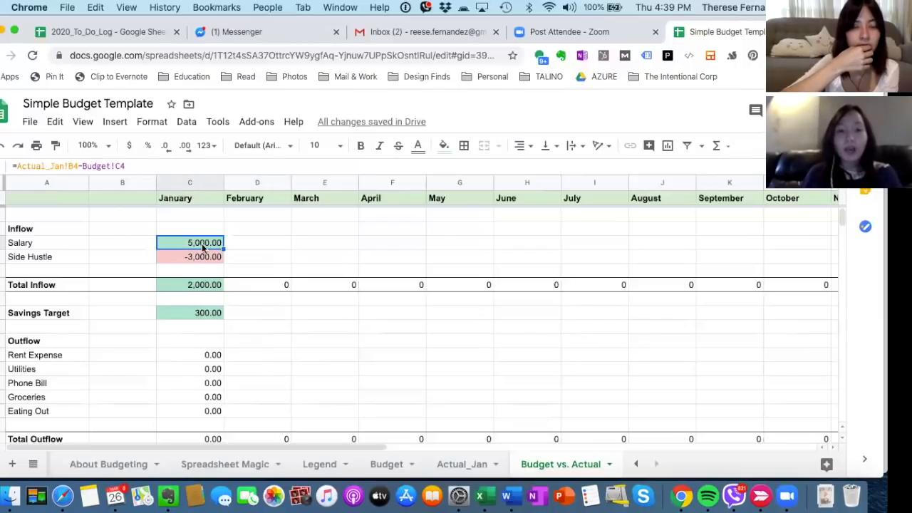
pyautogui.write('=')
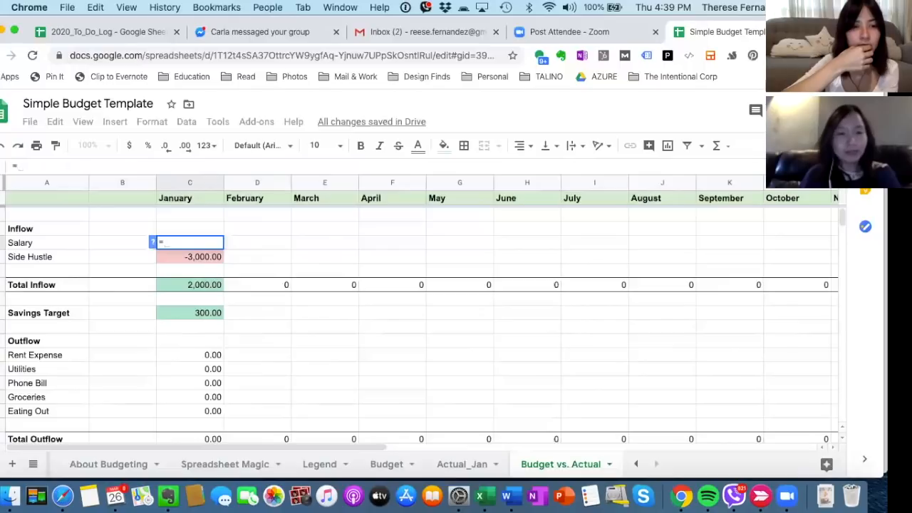
pyautogui.click(460, 464)
pyautogui.scroll(1, 281, 326)
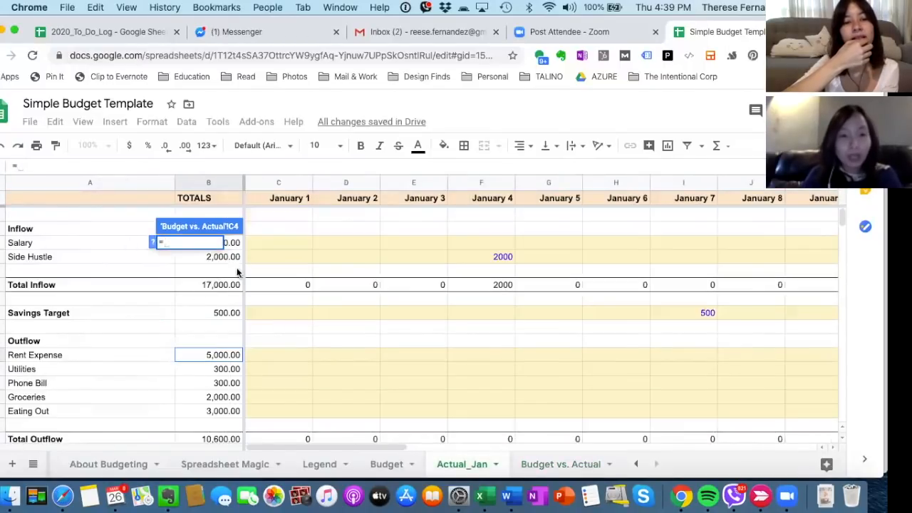
pyautogui.click(232, 244)
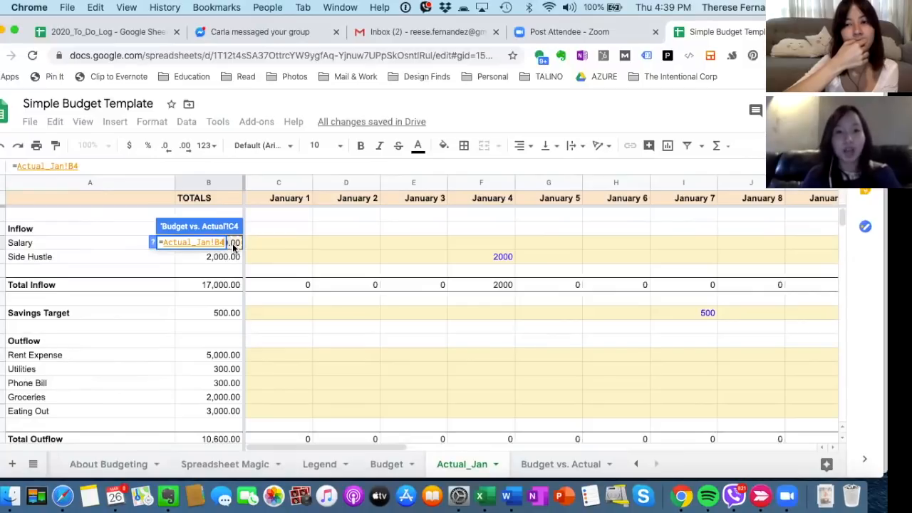
pyautogui.write('-')
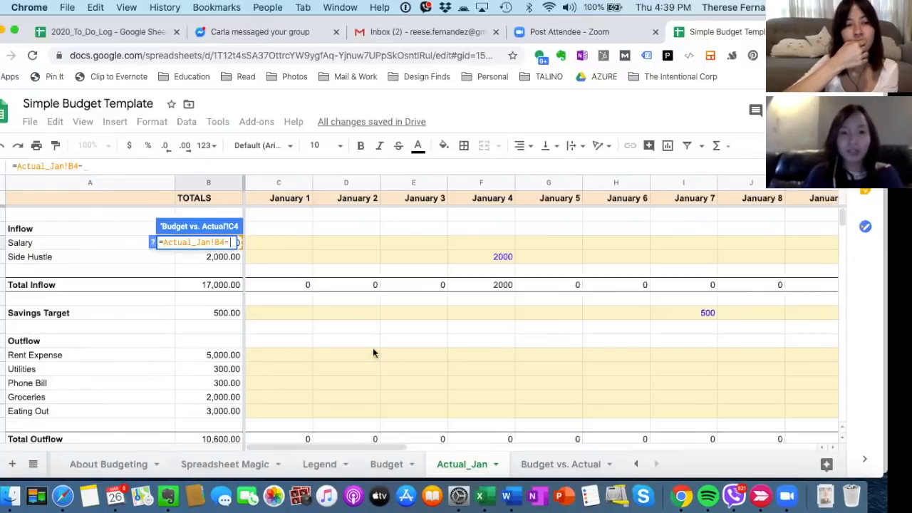
pyautogui.click(390, 466)
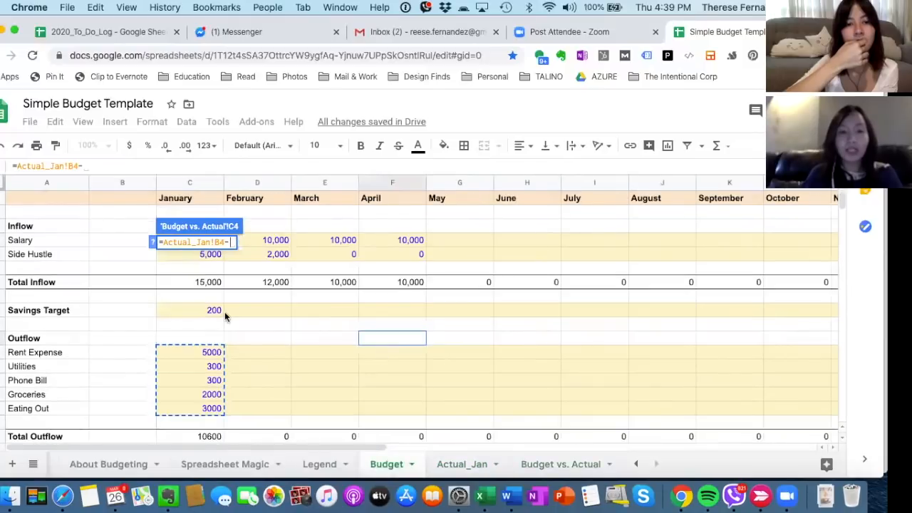
pyautogui.scroll(-2, 225, 314)
pyautogui.scroll(-1, 225, 312)
pyautogui.scroll(2, 219, 200)
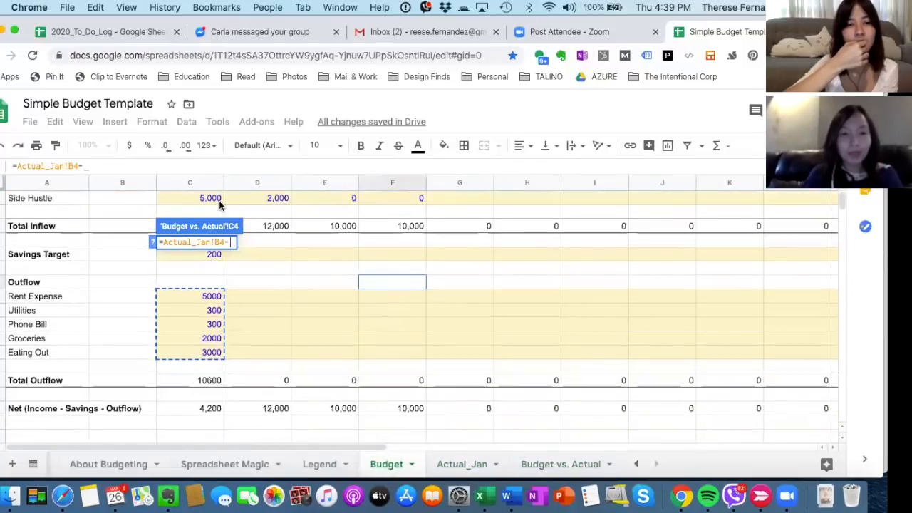
pyautogui.click(202, 198)
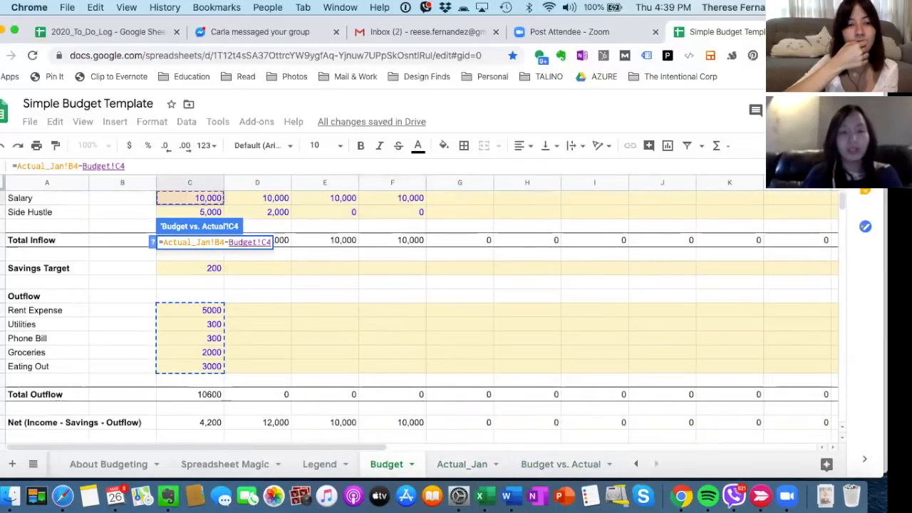
pyautogui.press('Return')
pyautogui.press('Up')
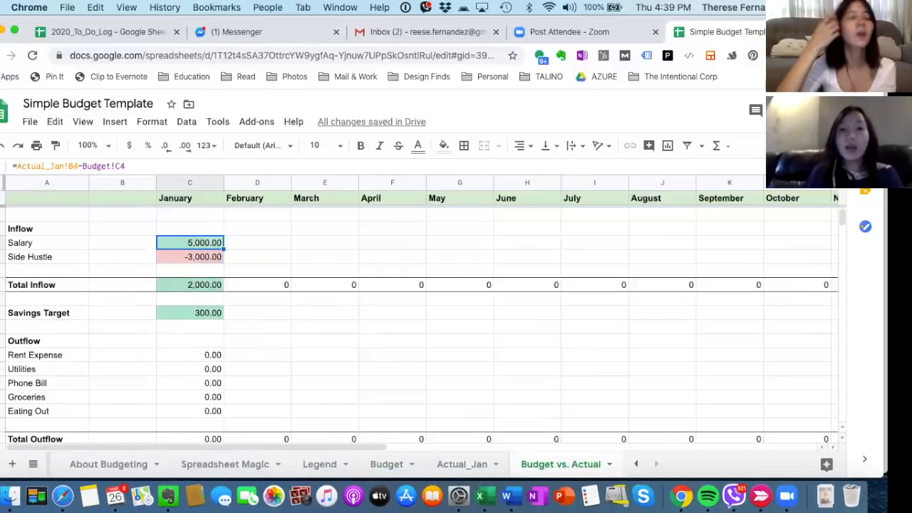
pyautogui.click(208, 261)
pyautogui.click(206, 245)
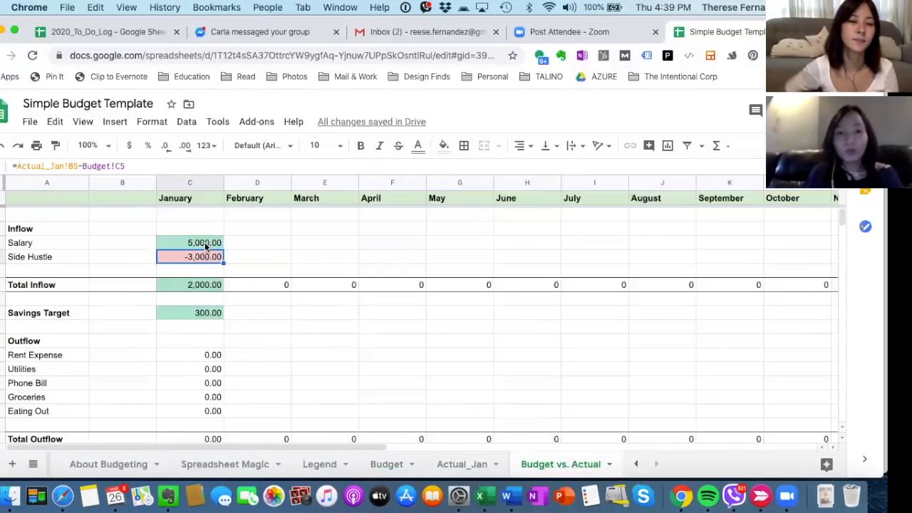
pyautogui.click(209, 261)
# Re-enter the January Rent Expense variance in C12 of Budget vs. Actual as =Budget!C12-Actual_Jan!B12, and check the other outflow variances.
pyautogui.click(199, 354)
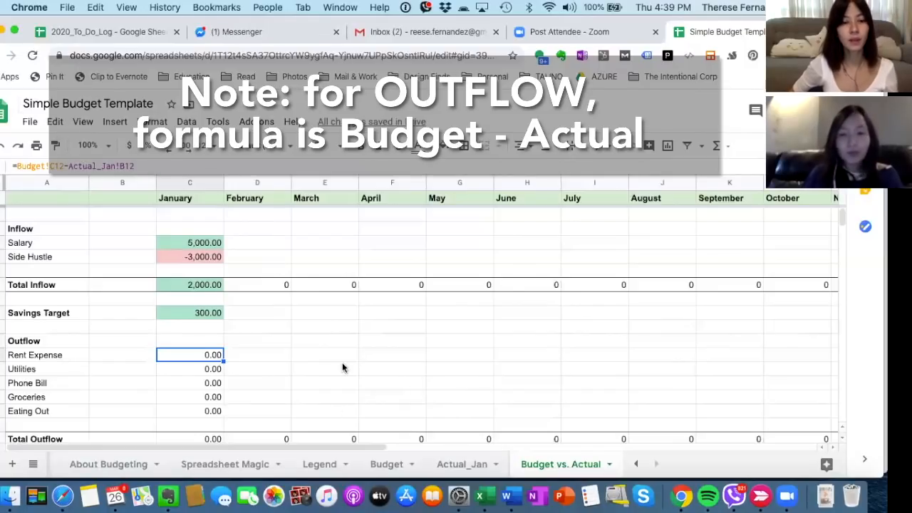
pyautogui.write('=')
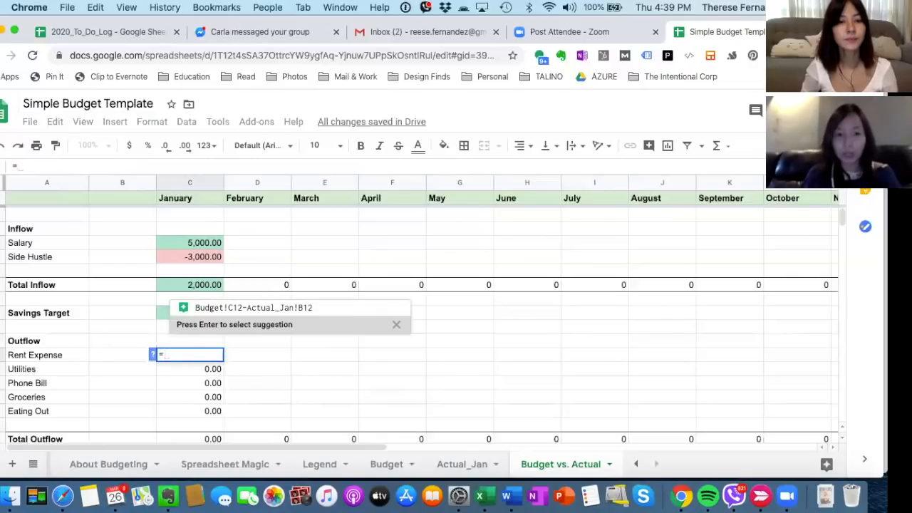
pyautogui.click(389, 466)
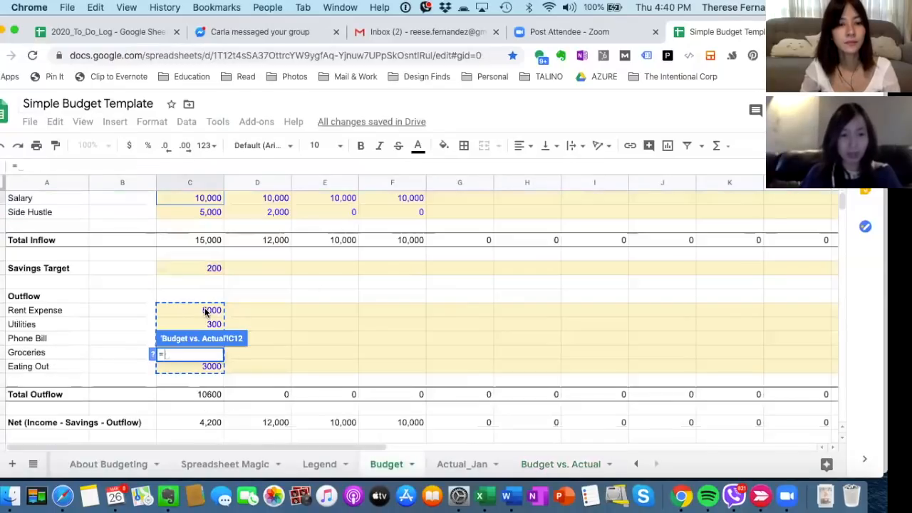
pyautogui.click(205, 311)
pyautogui.write('-')
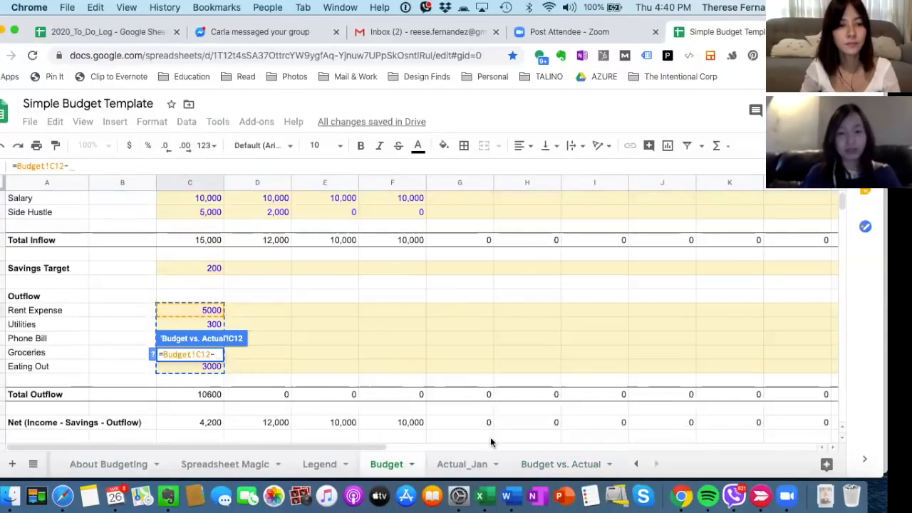
pyautogui.click(465, 462)
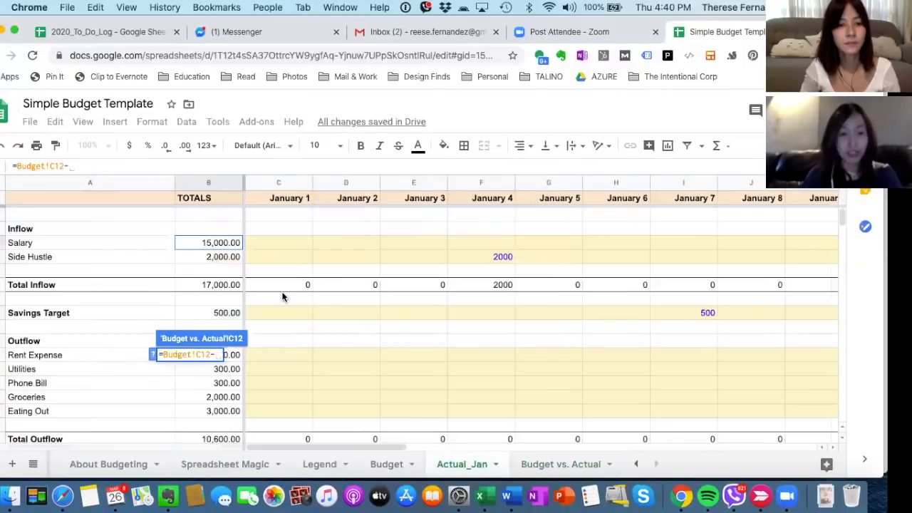
pyautogui.scroll(-2, 250, 305)
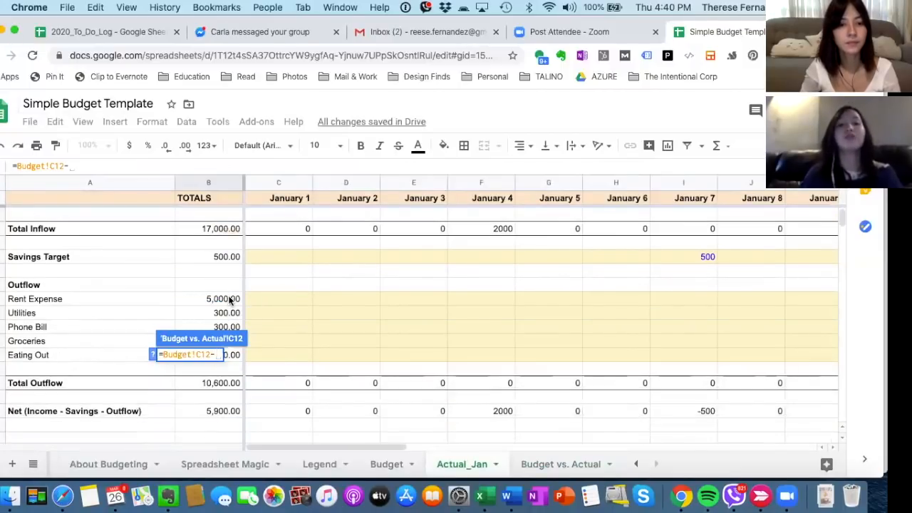
pyautogui.click(231, 300)
pyautogui.press('Return')
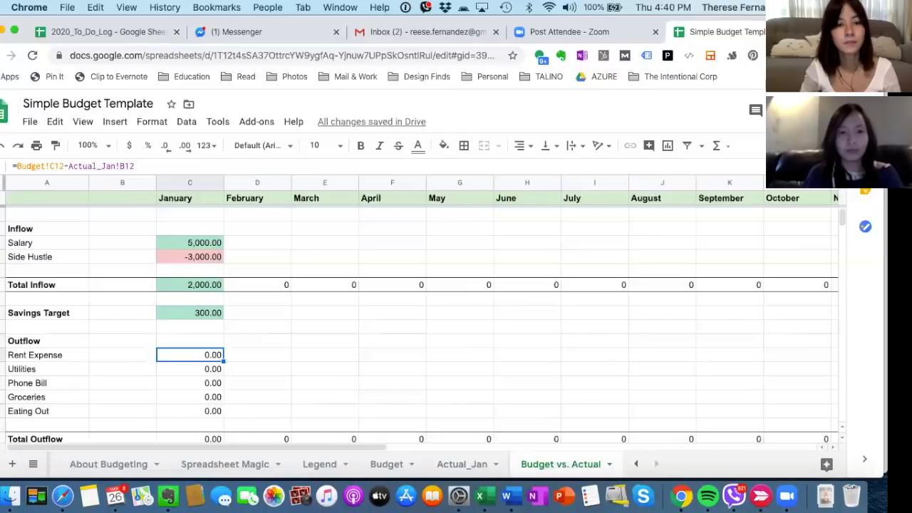
pyautogui.moveTo(202, 360); pyautogui.dragTo(201, 414)
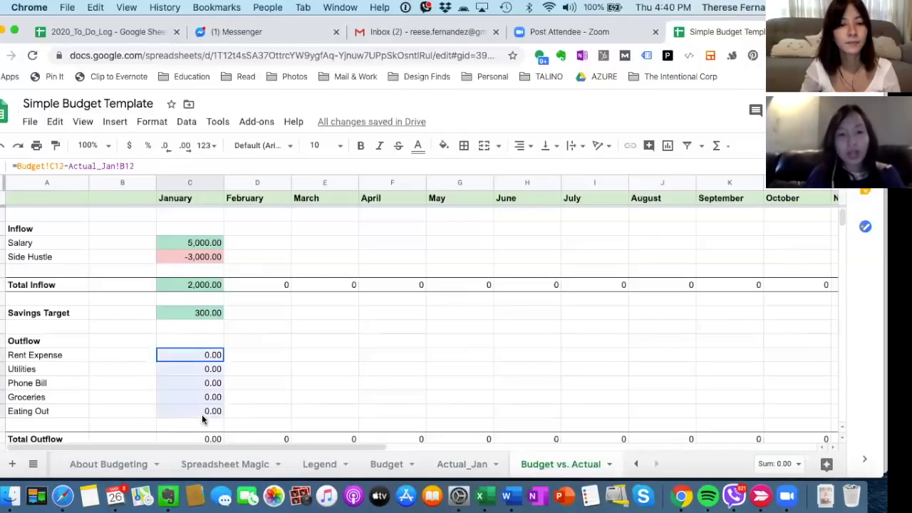
pyautogui.click(269, 413)
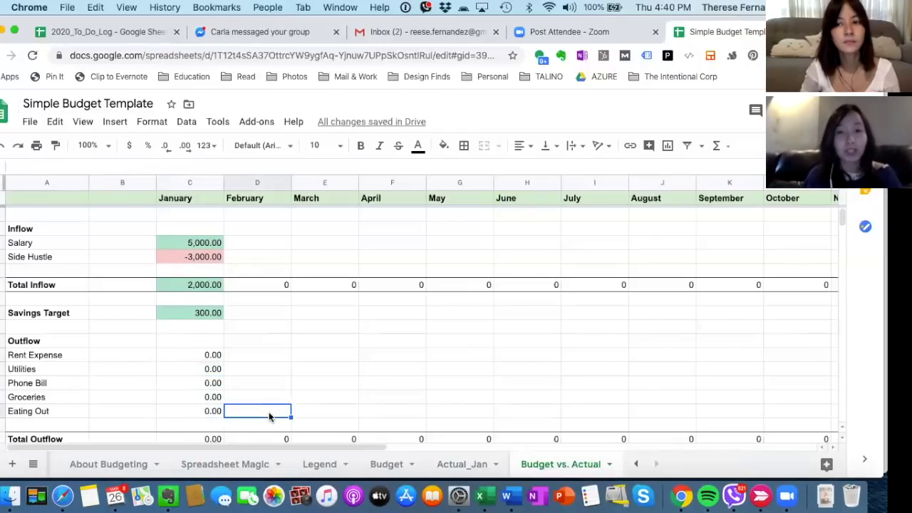
# On Actual_Jan, enter 100 for Eating Out on each of January 14, January 15 and January 16.
pyautogui.click(456, 466)
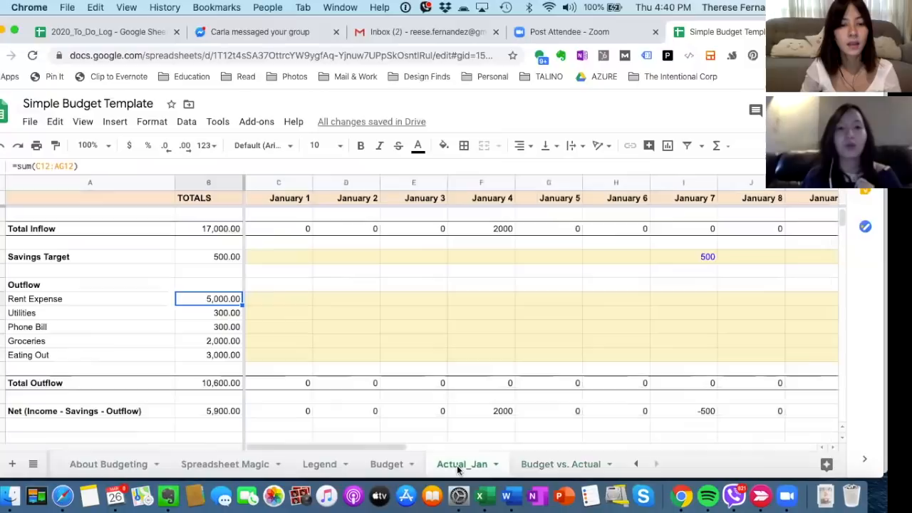
pyautogui.click(277, 357)
pyautogui.press('Right')
pyautogui.press('Right')
pyautogui.press('Right')
pyautogui.press('Right')
pyautogui.press('Right')
pyautogui.press('Right')
pyautogui.press('Right')
pyautogui.press('Right')
pyautogui.press('Right')
pyautogui.press('Right')
pyautogui.press('Right')
pyautogui.press('Right')
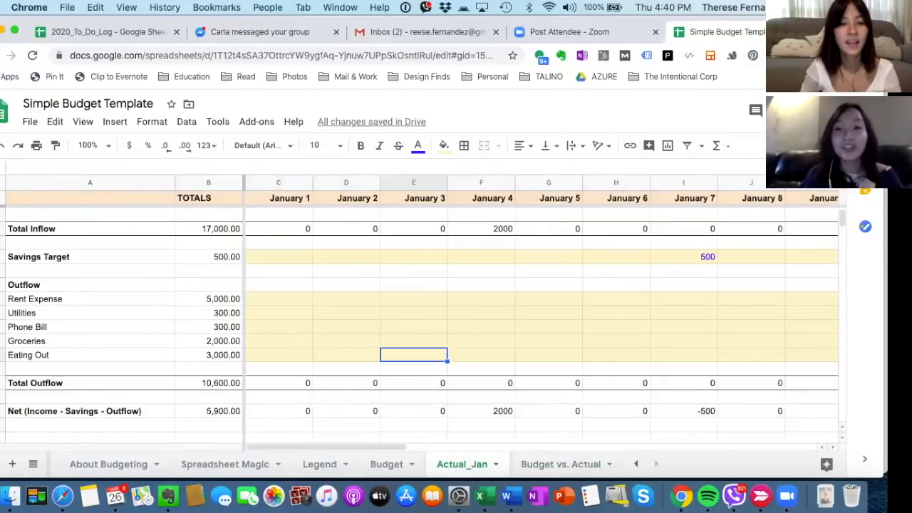
pyautogui.press('Left')
pyautogui.press('Left')
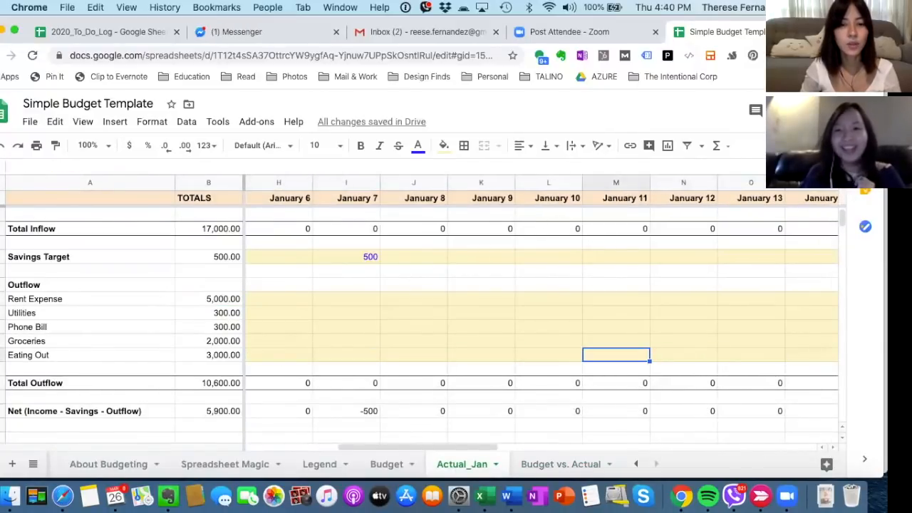
pyautogui.press('Right')
pyautogui.press('Left')
pyautogui.press('Right')
pyautogui.press('Right')
pyautogui.press('Right')
pyautogui.press('Left')
pyautogui.press('Right')
pyautogui.press('Right')
pyautogui.press('Left')
pyautogui.press('Right')
pyautogui.press('Left')
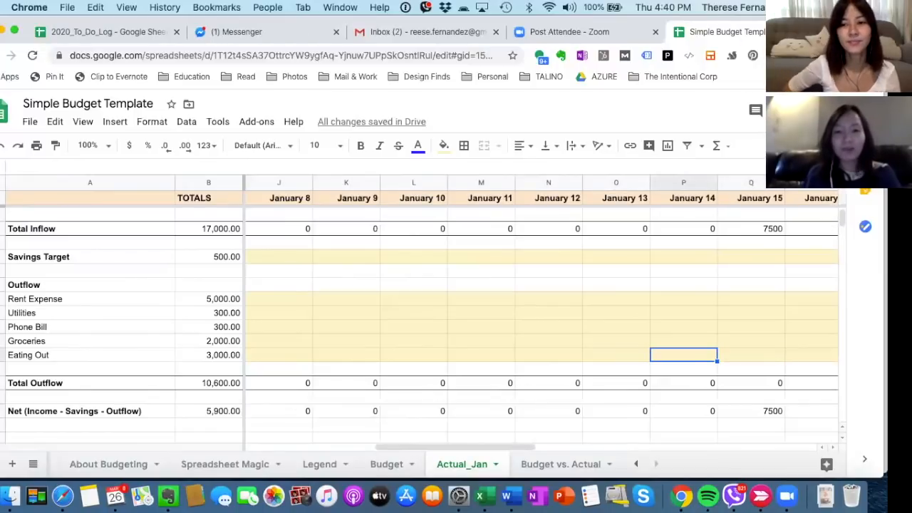
pyautogui.press('Right')
pyautogui.press('Right')
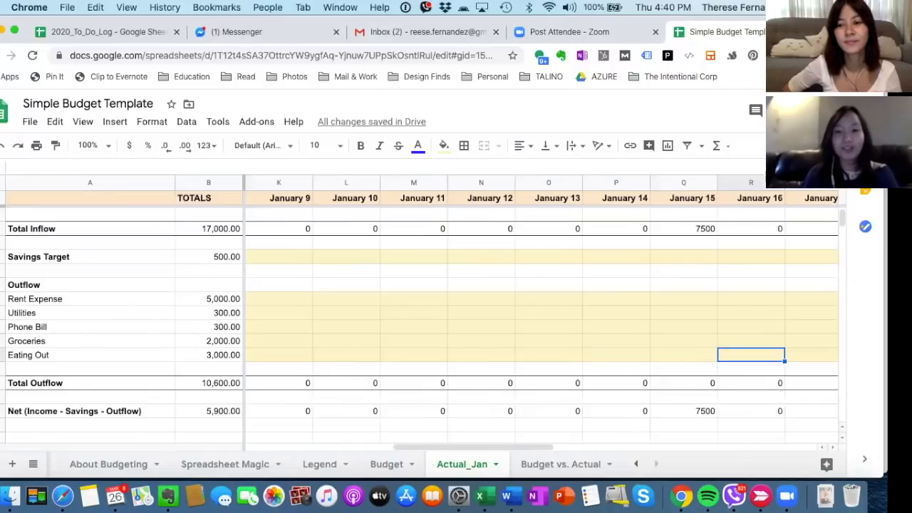
pyautogui.press('Left')
pyautogui.press('Left')
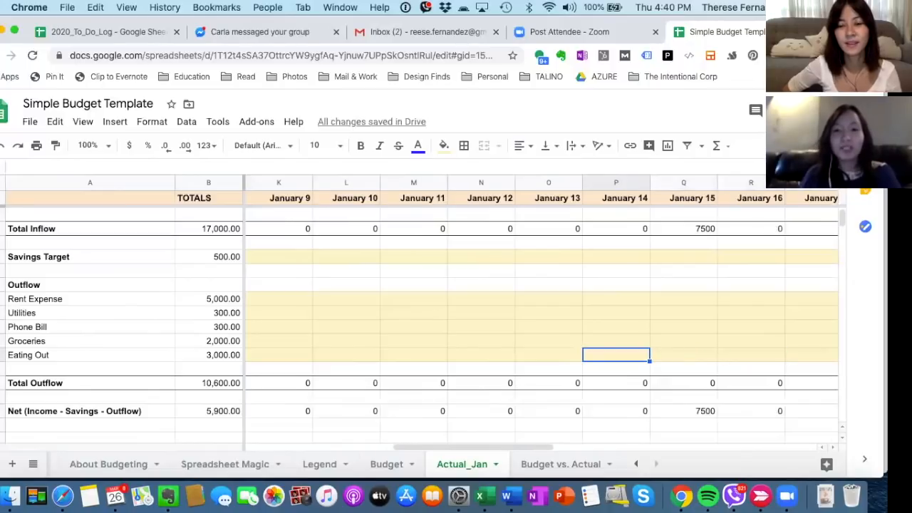
pyautogui.write('100')
pyautogui.press('Tab')
pyautogui.write('100')
pyautogui.press('Tab')
pyautogui.write('100')
pyautogui.press('Return')
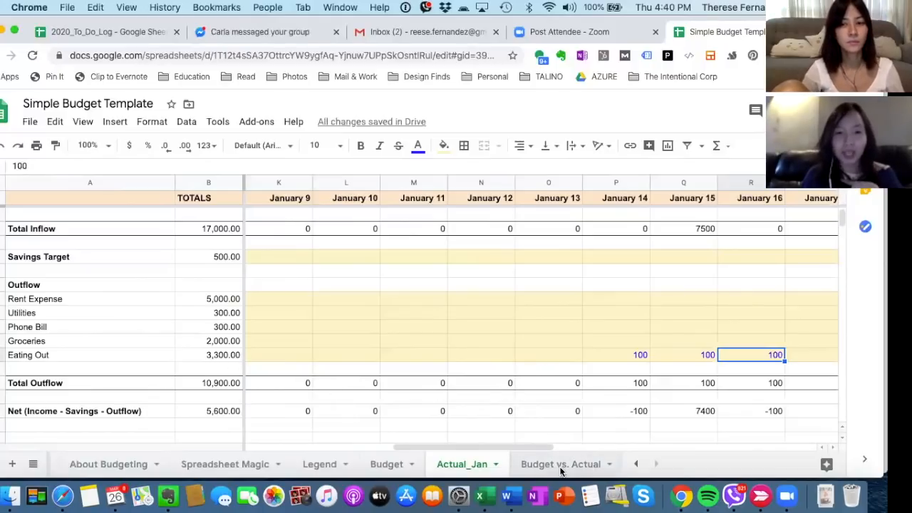
# Examine the January Eating Out variance and its formula on Budget vs. Actual, along with the Total Outflow and Net rows.
pyautogui.click(561, 465)
pyautogui.click(203, 411)
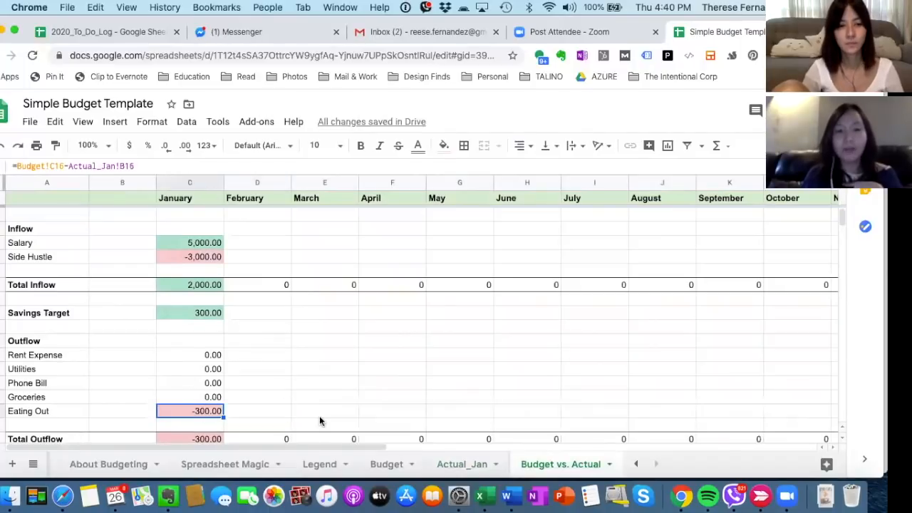
pyautogui.press('Right')
pyautogui.press('Left')
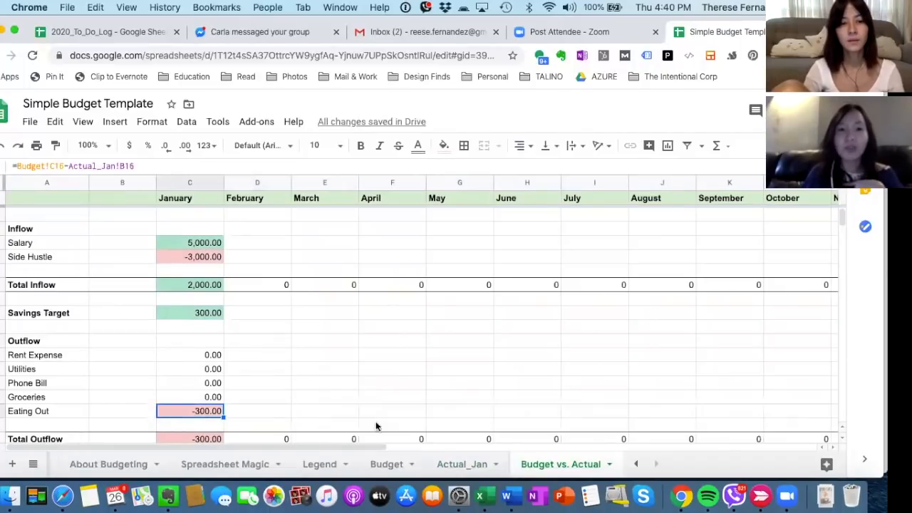
pyautogui.scroll(-2, 314, 391)
pyautogui.press('Right')
pyautogui.press('Left')
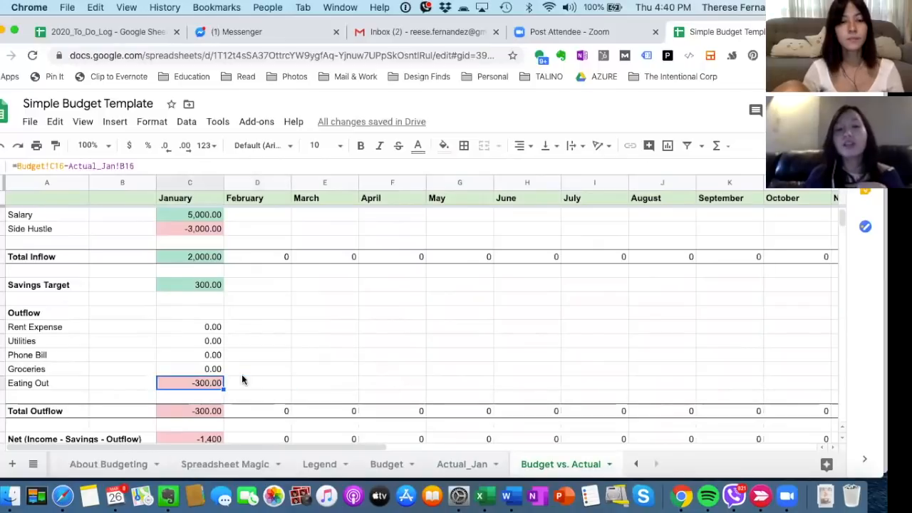
pyautogui.click(279, 387)
pyautogui.scroll(2, 280, 392)
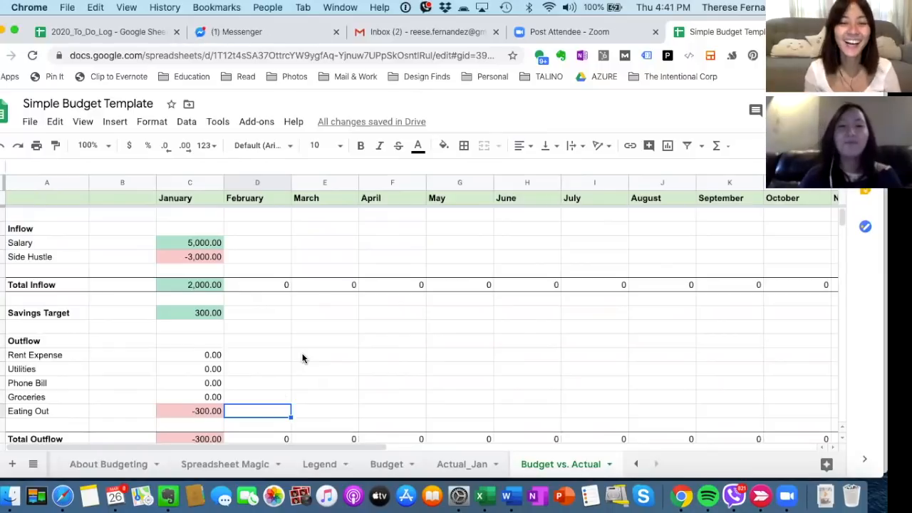
# Delete both conditional format rules, greater than 0 and less than 0, from the January column of Budget vs. Actual.
pyautogui.click(194, 182)
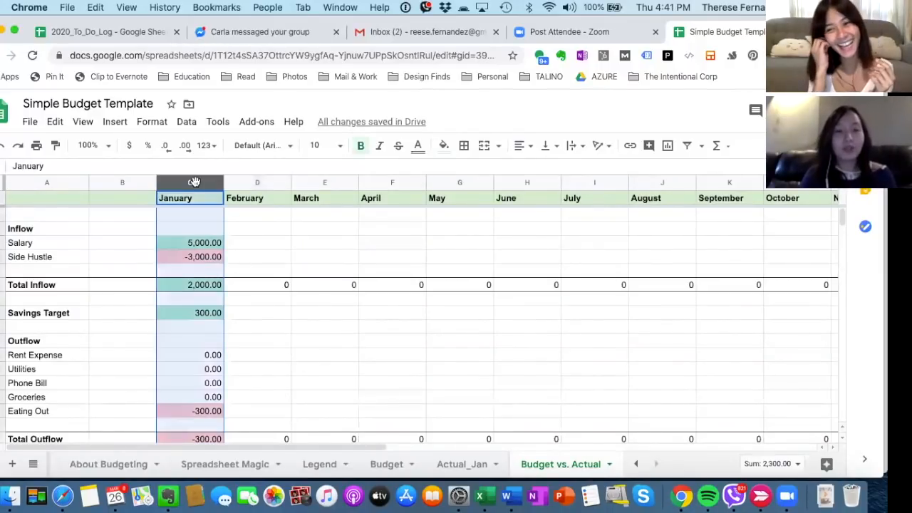
pyautogui.click(152, 122)
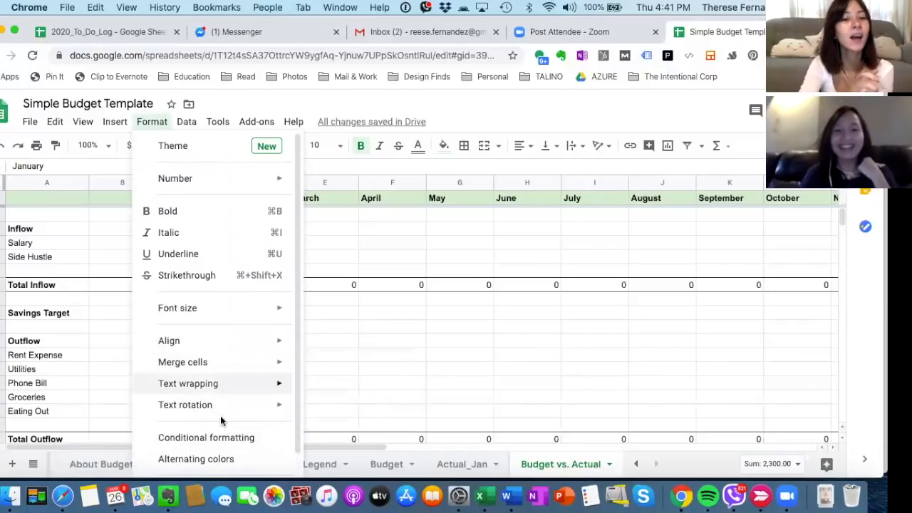
pyautogui.click(216, 440)
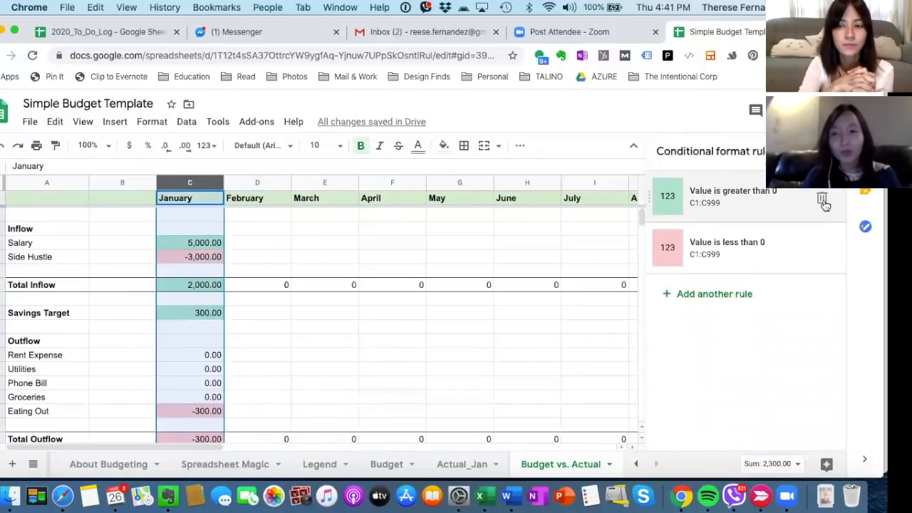
pyautogui.click(823, 199)
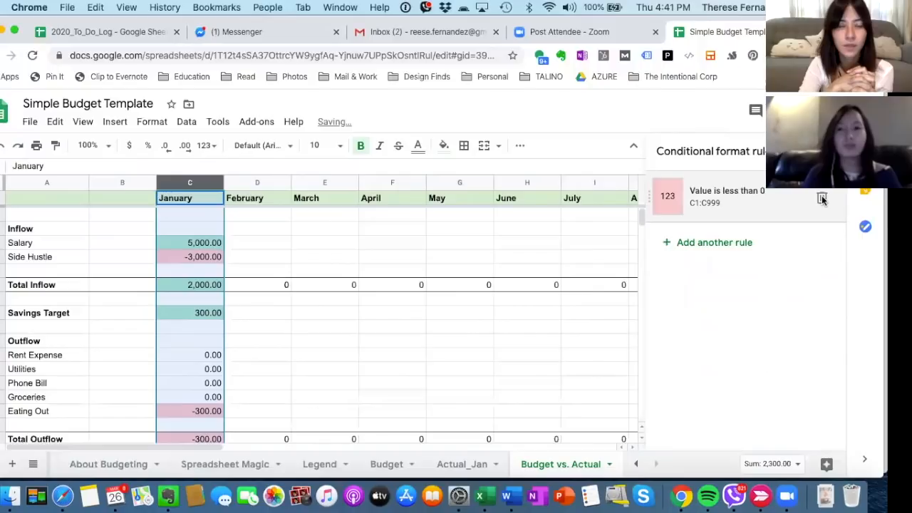
pyautogui.click(822, 199)
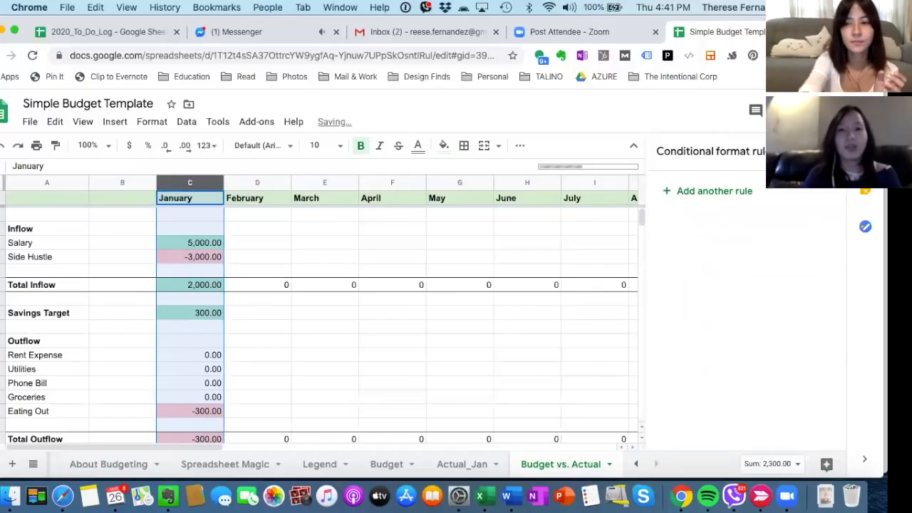
pyautogui.click(831, 151)
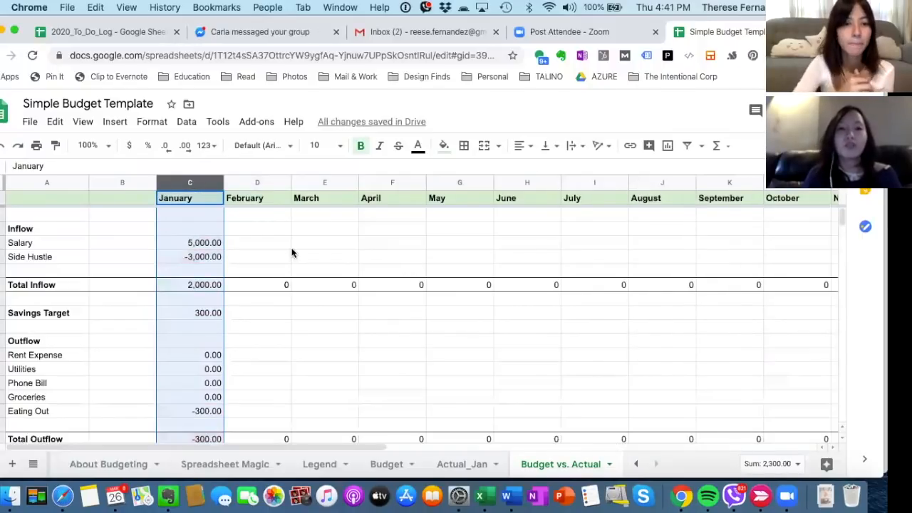
pyautogui.click(402, 244)
pyautogui.click(415, 345)
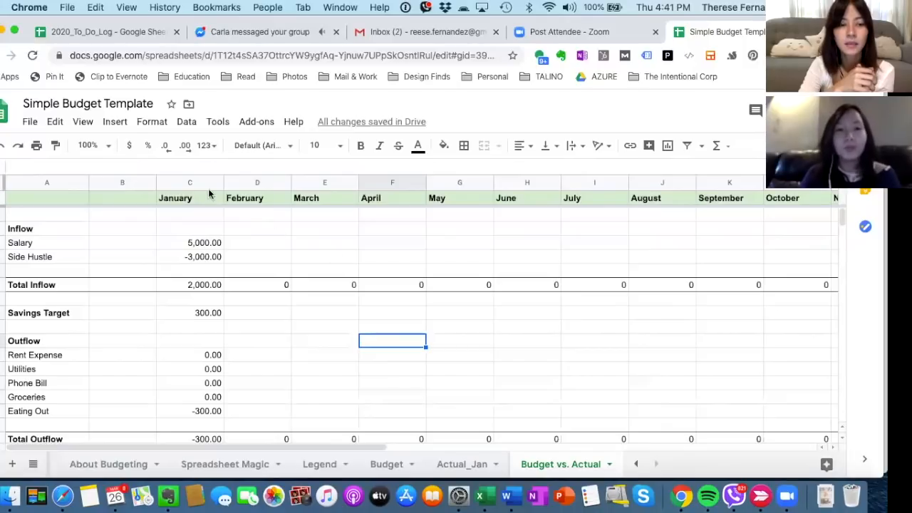
# Start a new conditional format rule on Budget vs. Actual covering the January through Total columns, range C1:O999.
pyautogui.moveTo(189, 184)
pyautogui.mouseDown()
pyautogui.moveTo(834, 183)
pyautogui.moveTo(829, 194)
pyautogui.moveTo(450, 218)
pyautogui.mouseUp()
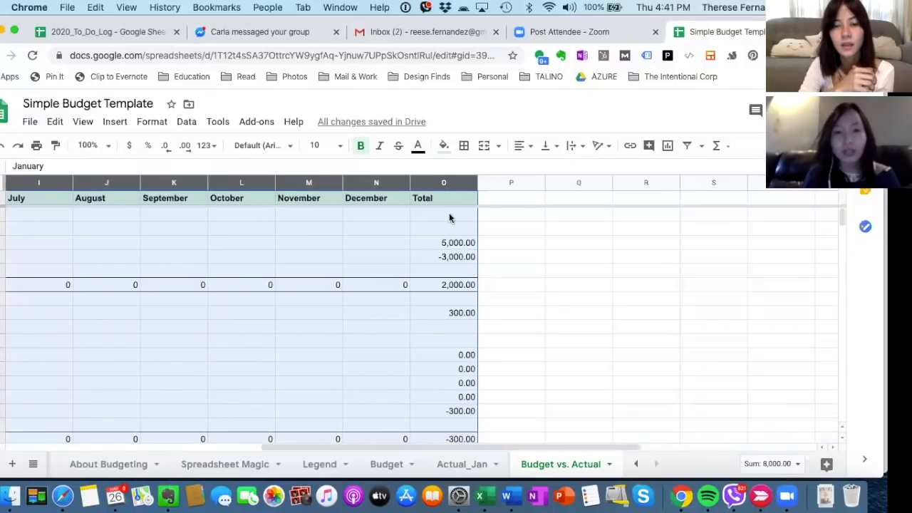
pyautogui.moveTo(565, 445); pyautogui.dragTo(187, 442)
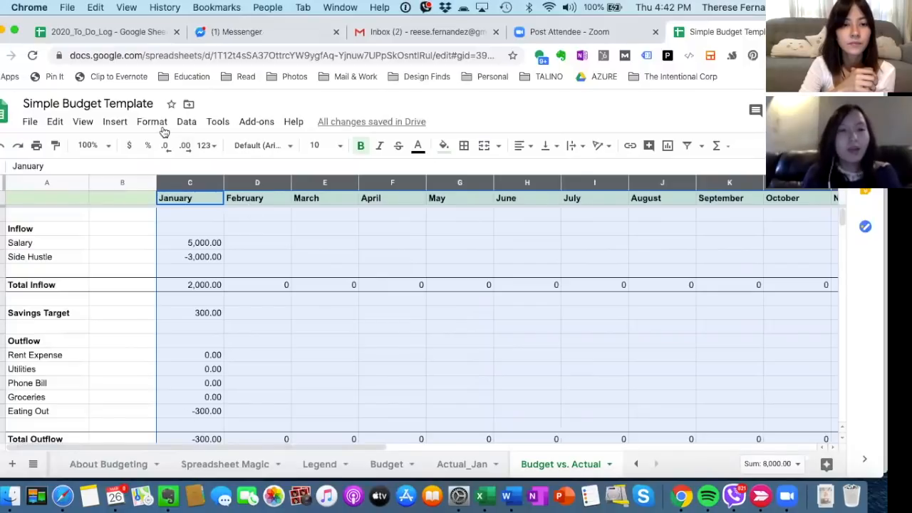
pyautogui.click(161, 124)
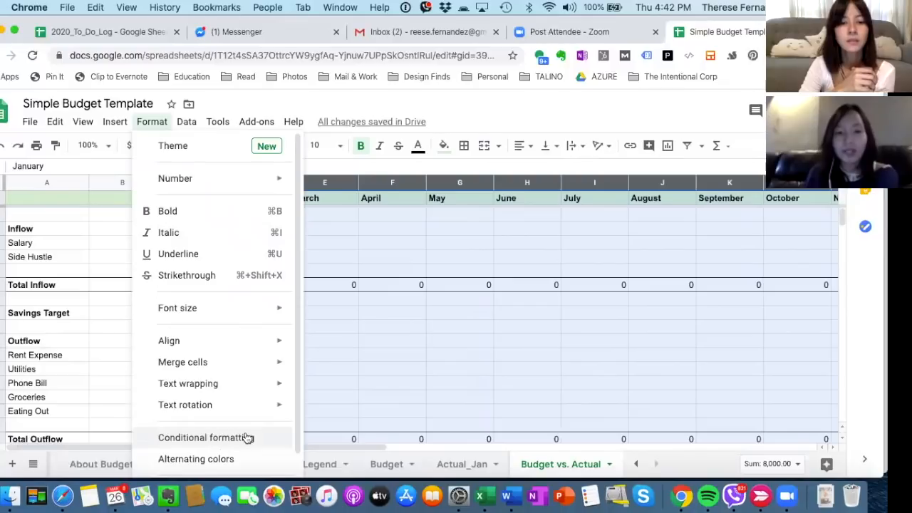
pyautogui.scroll(-2, 243, 435)
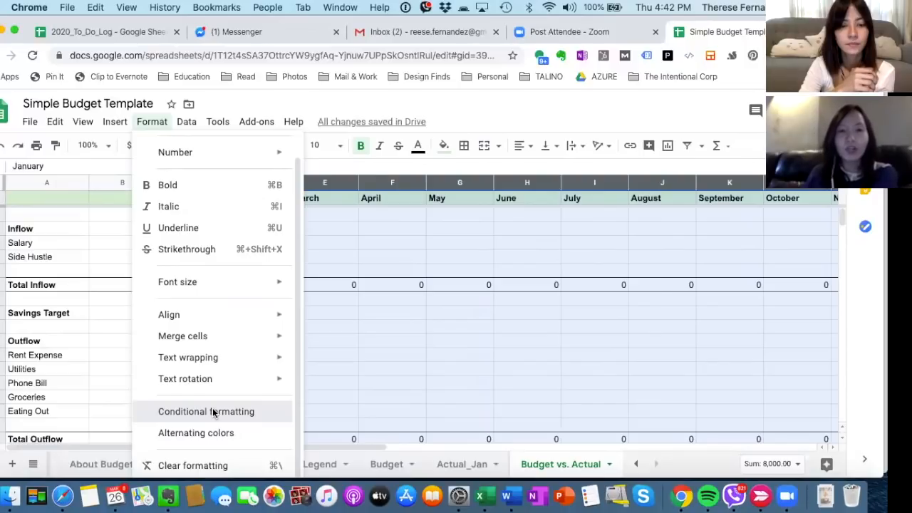
pyautogui.click(213, 413)
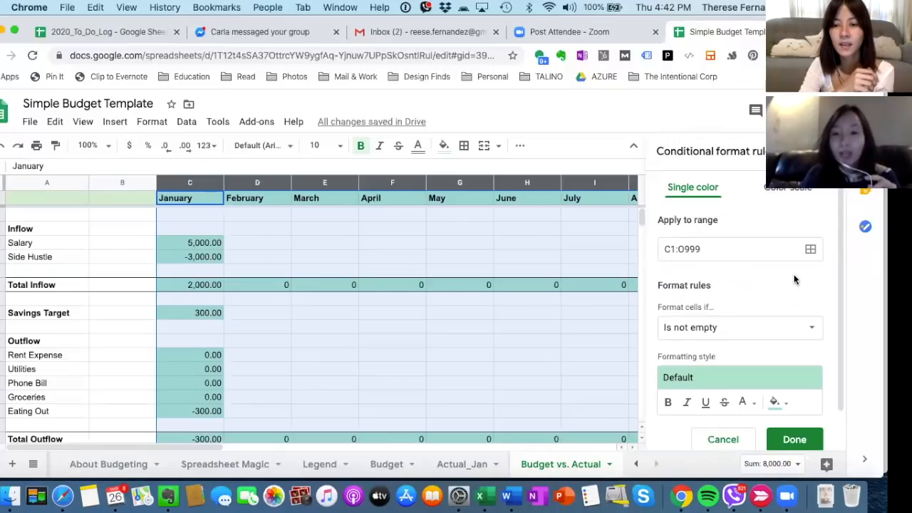
# Set the new rule's condition to Greater than 0 and save it with the default green style.
pyautogui.scroll(-2, 770, 271)
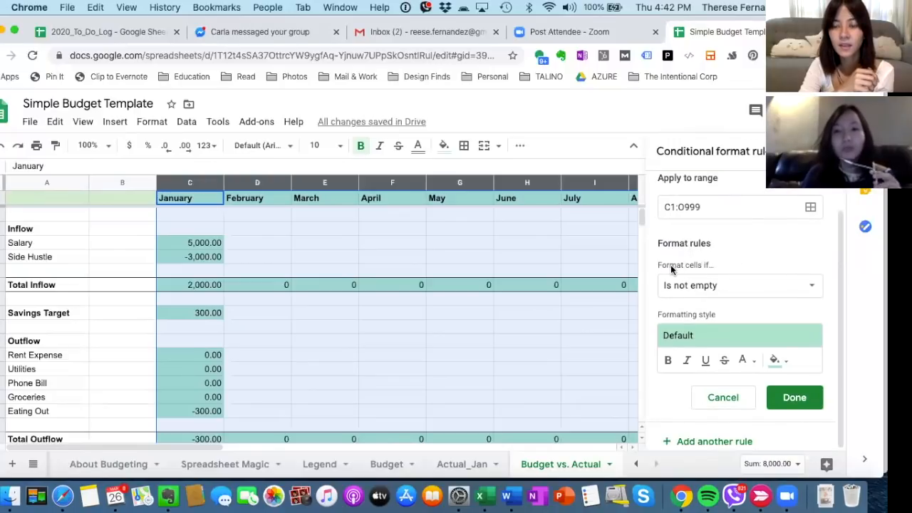
pyautogui.click(752, 288)
pyautogui.click(813, 262)
pyautogui.click(811, 286)
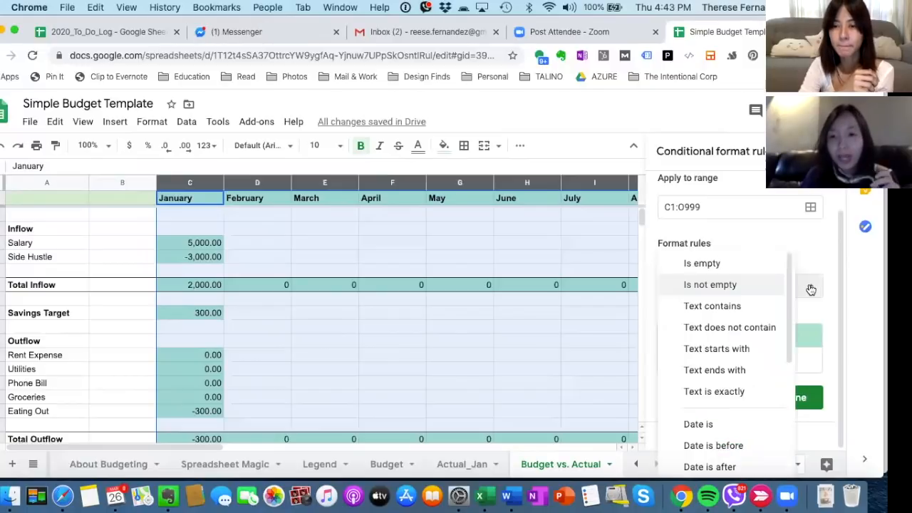
pyautogui.scroll(-3, 760, 285)
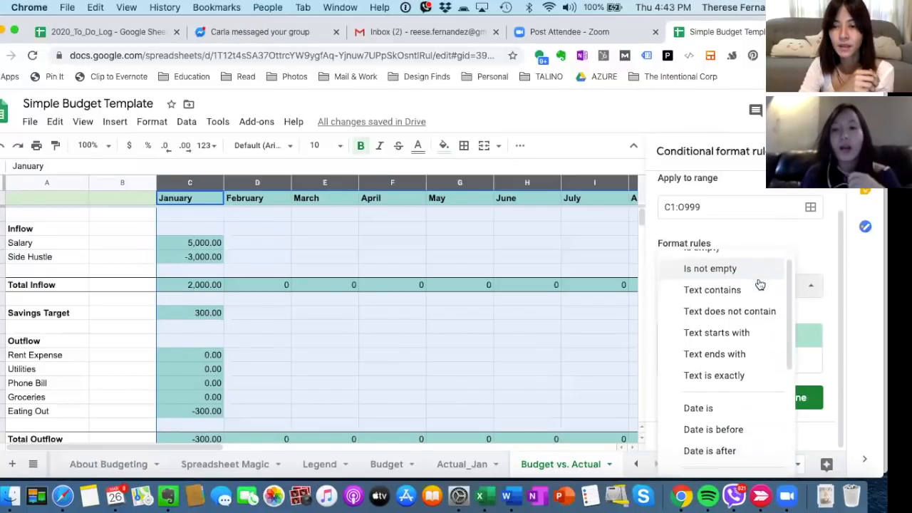
pyautogui.scroll(-6, 759, 284)
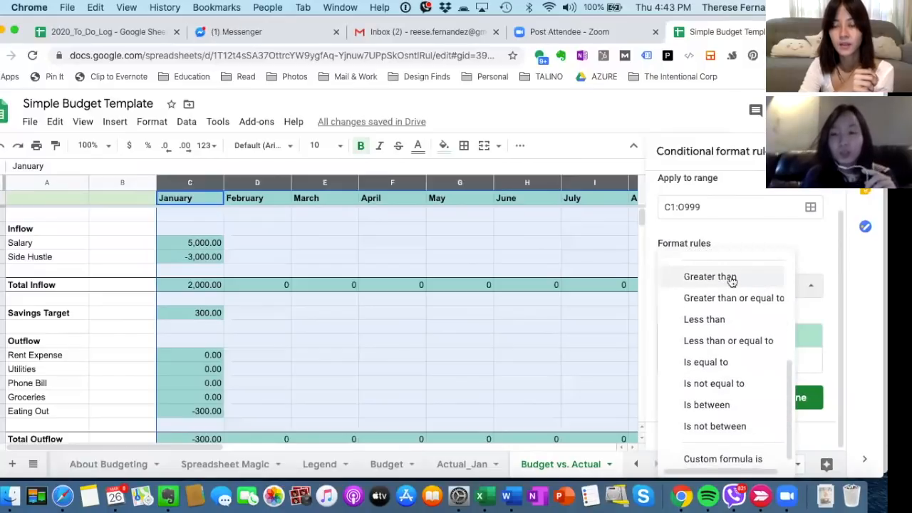
pyautogui.scroll(-1, 725, 345)
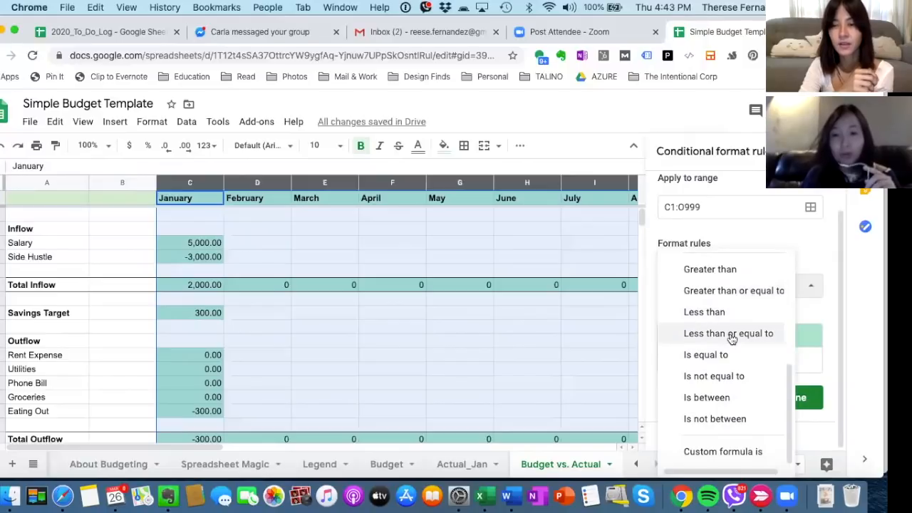
pyautogui.click(722, 270)
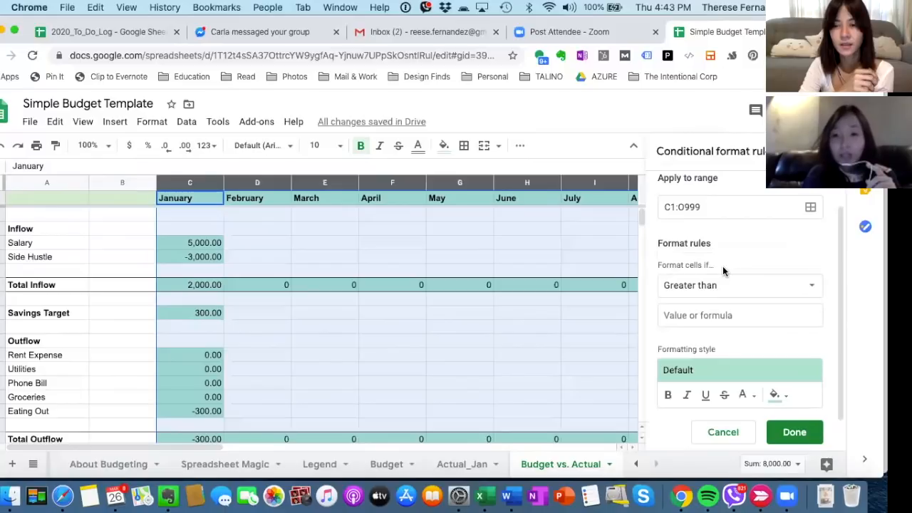
pyautogui.click(712, 314)
pyautogui.write('0')
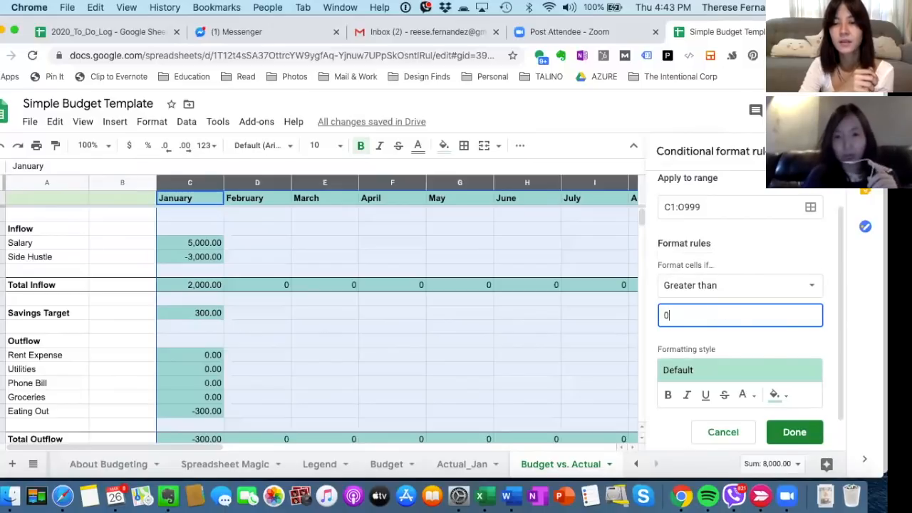
pyautogui.click(767, 334)
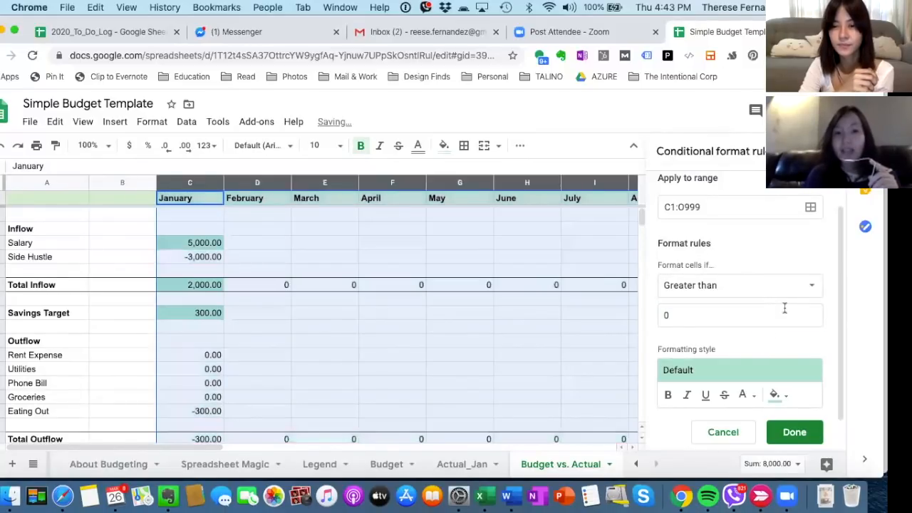
pyautogui.scroll(-1, 794, 373)
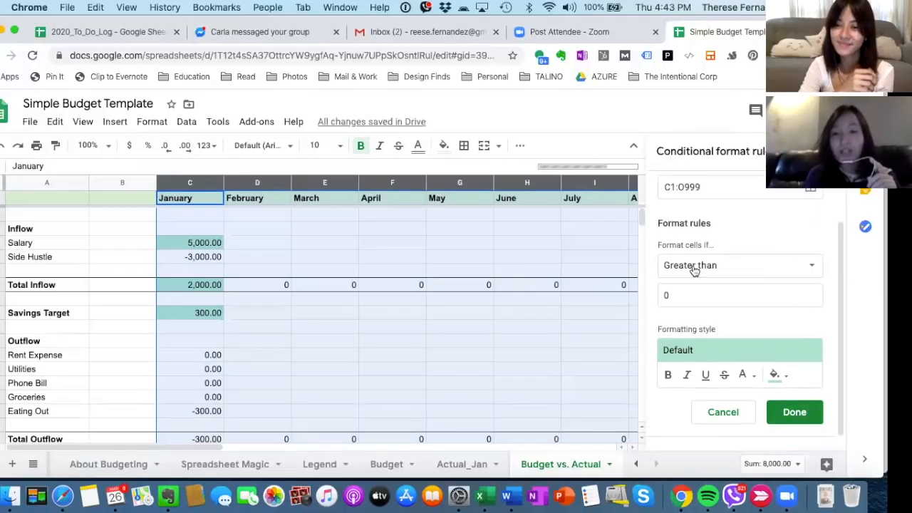
pyautogui.click(699, 294)
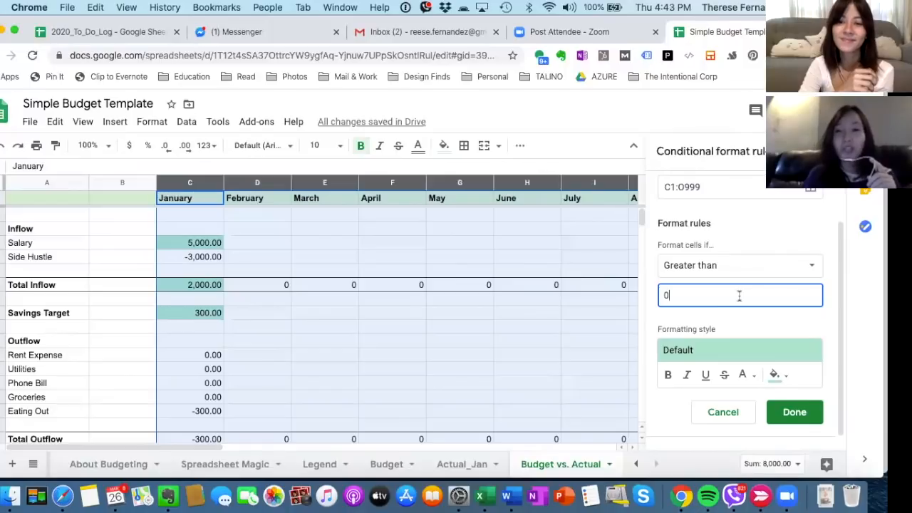
pyautogui.click(791, 236)
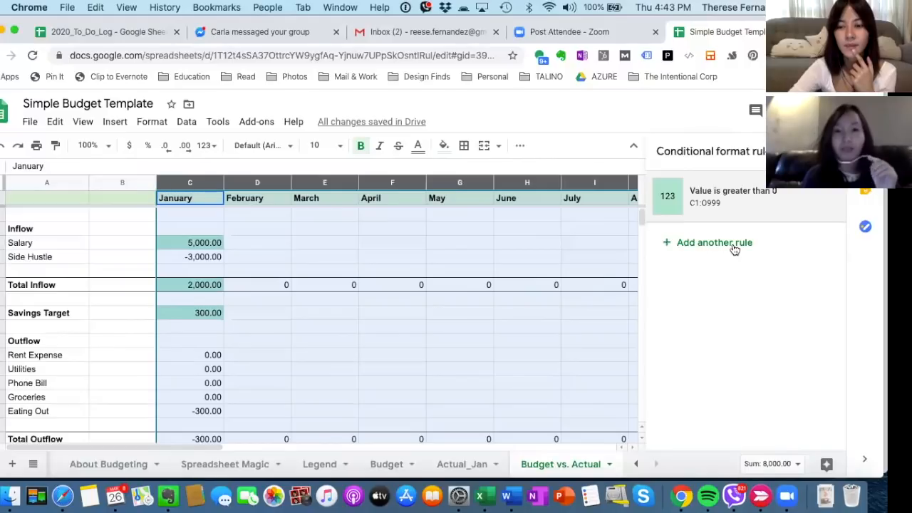
# Add another conditional format rule for C1:O999 with the condition Less than 0.
pyautogui.click(734, 246)
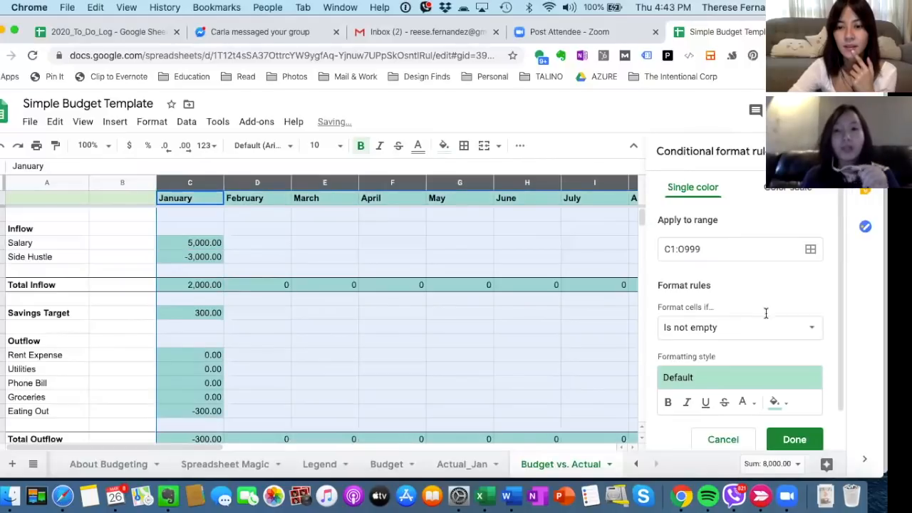
pyautogui.click(798, 336)
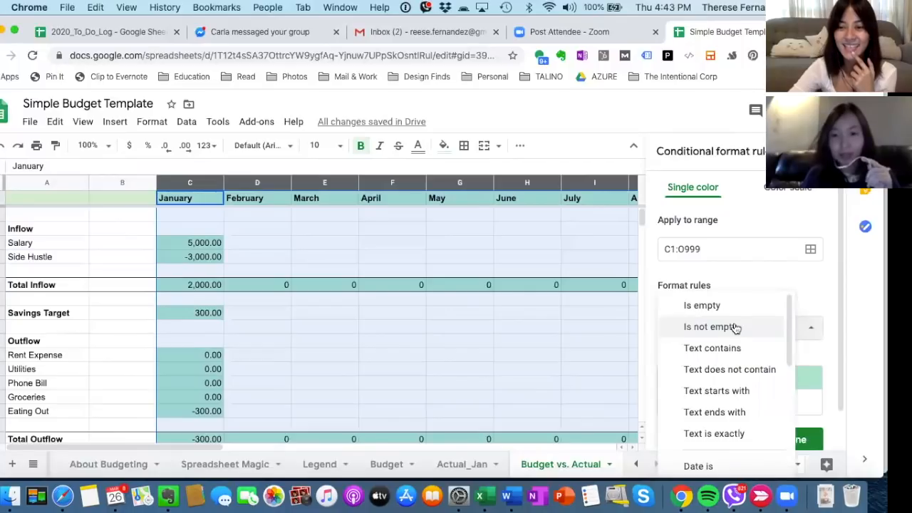
pyautogui.scroll(-5, 735, 326)
pyautogui.scroll(-2, 736, 327)
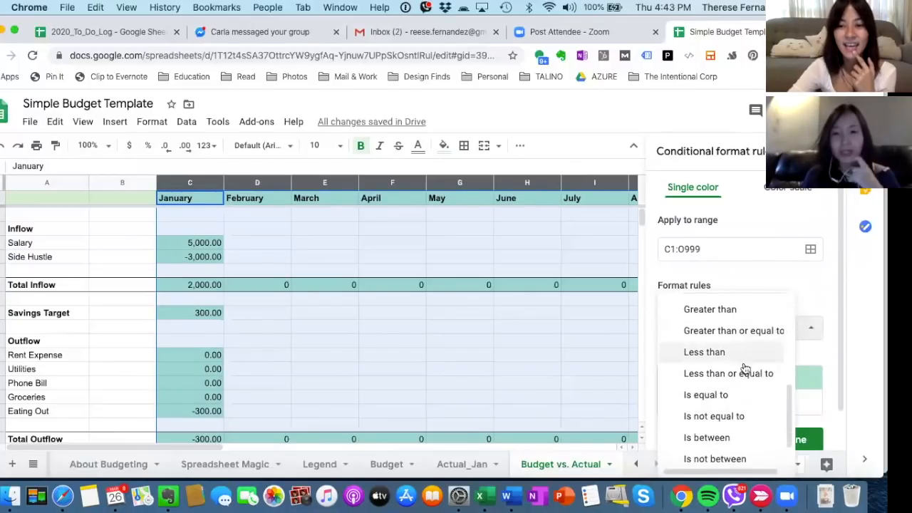
pyautogui.click(732, 348)
pyautogui.click(724, 365)
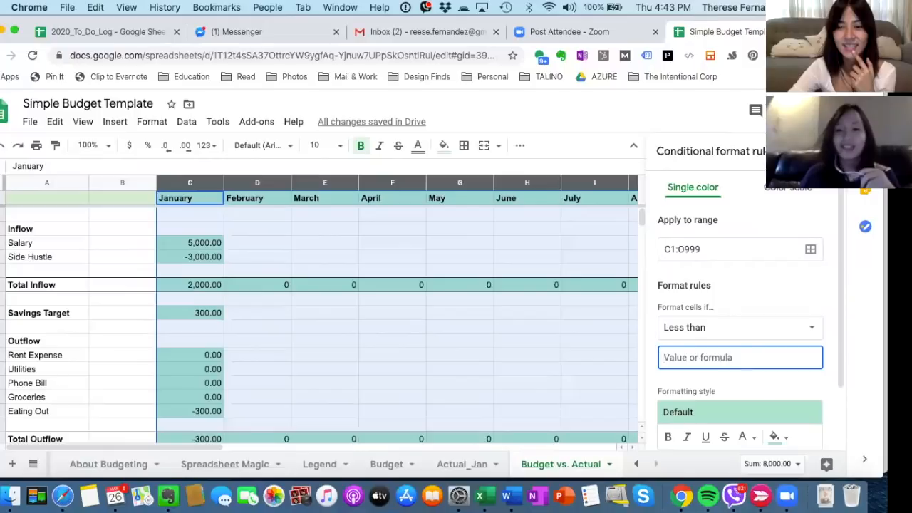
pyautogui.write('0')
pyautogui.scroll(-2, 758, 333)
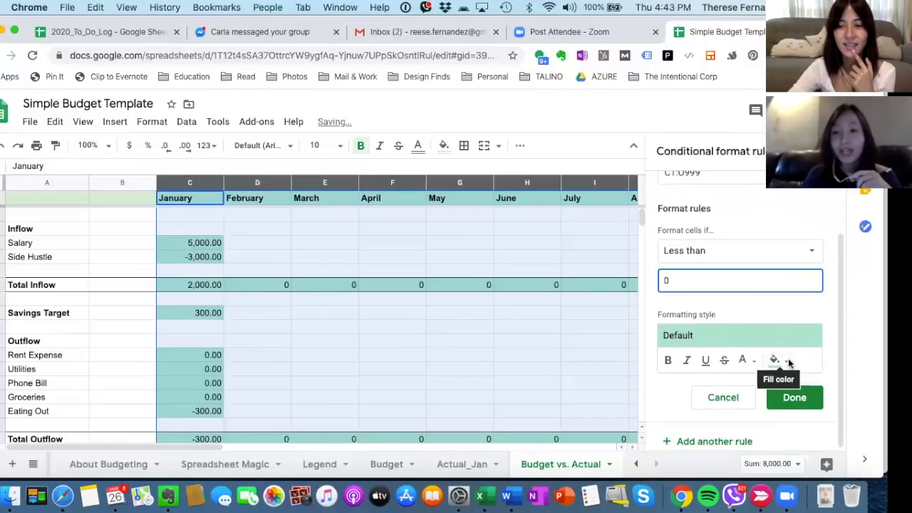
# Give the Less than 0 rule a red fill with white text and save it.
pyautogui.click(789, 363)
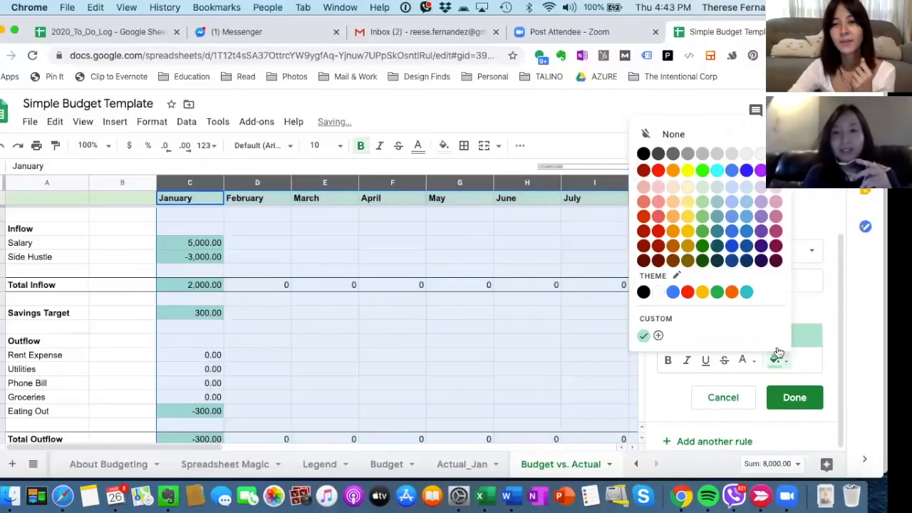
pyautogui.click(658, 172)
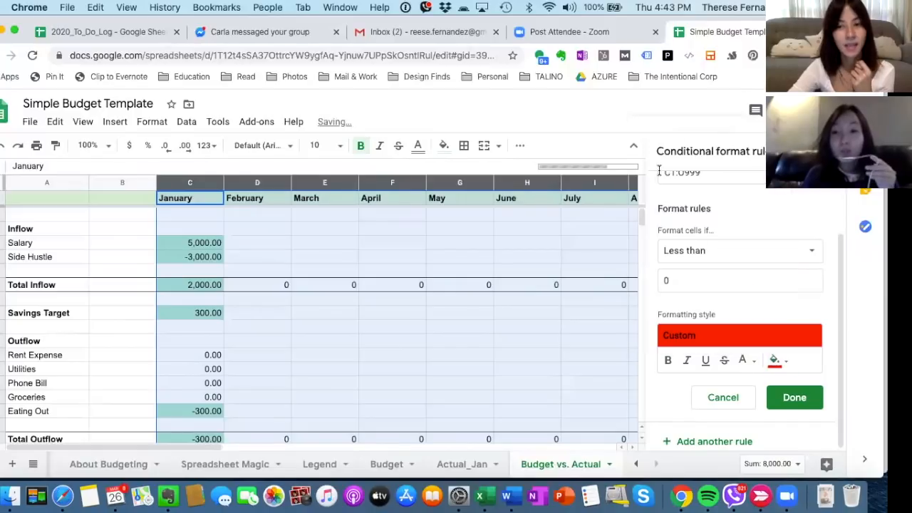
pyautogui.click(742, 362)
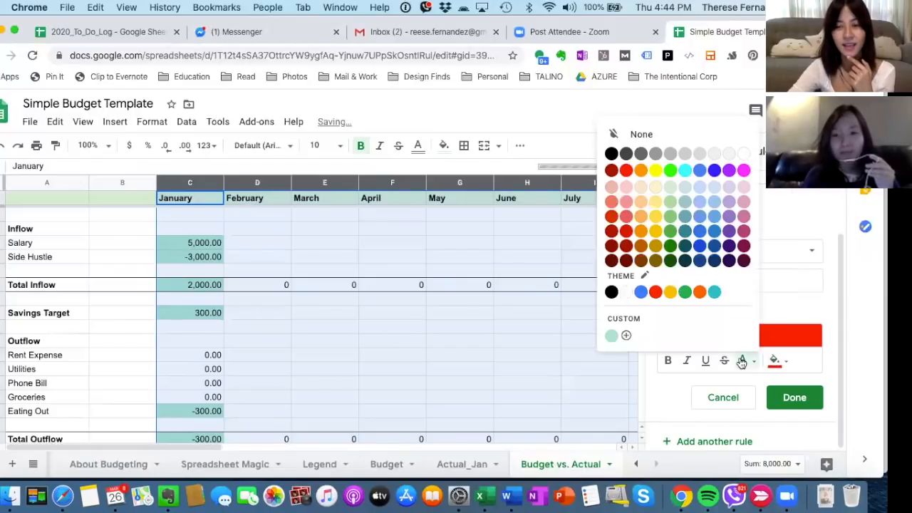
pyautogui.click(743, 155)
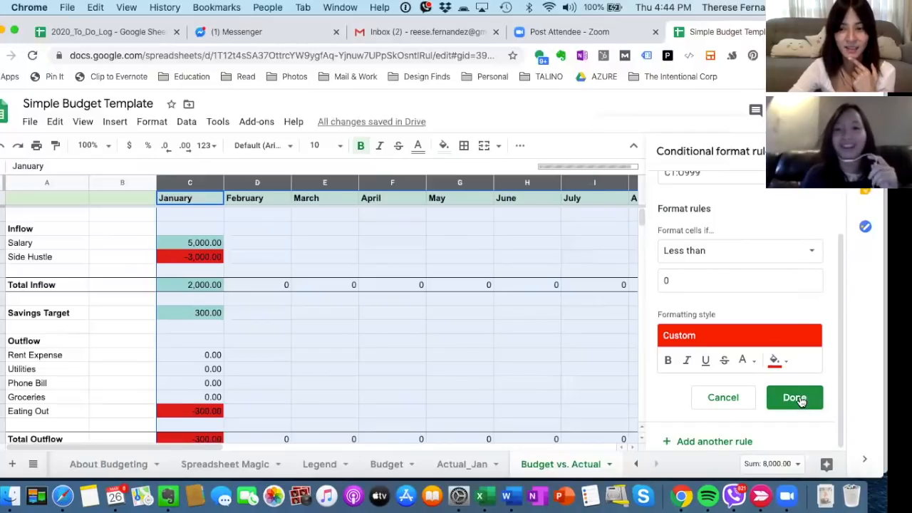
pyautogui.click(794, 398)
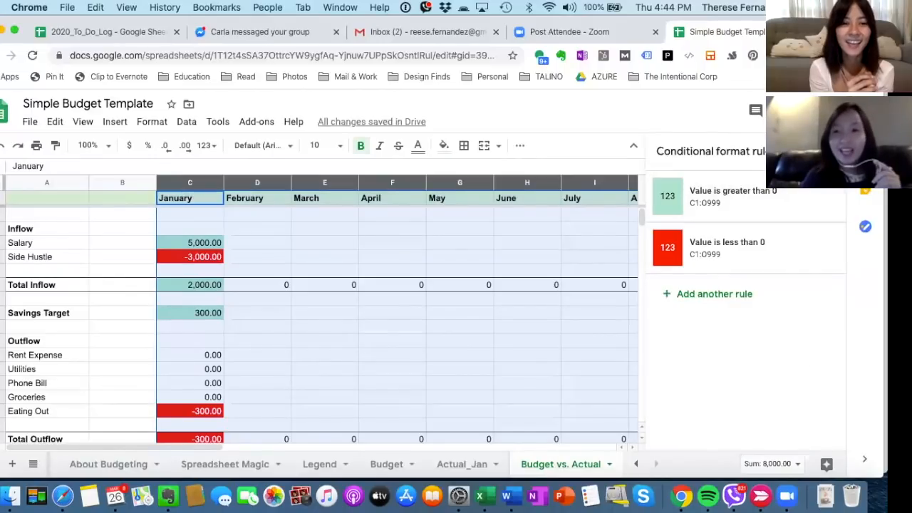
# Close the conditional format rules and review the January highlighting on Budget vs. Actual from Inflow down to the Net row.
pyautogui.click(829, 151)
pyautogui.click(586, 281)
pyautogui.click(490, 300)
pyautogui.click(529, 341)
pyautogui.scroll(-5, 529, 340)
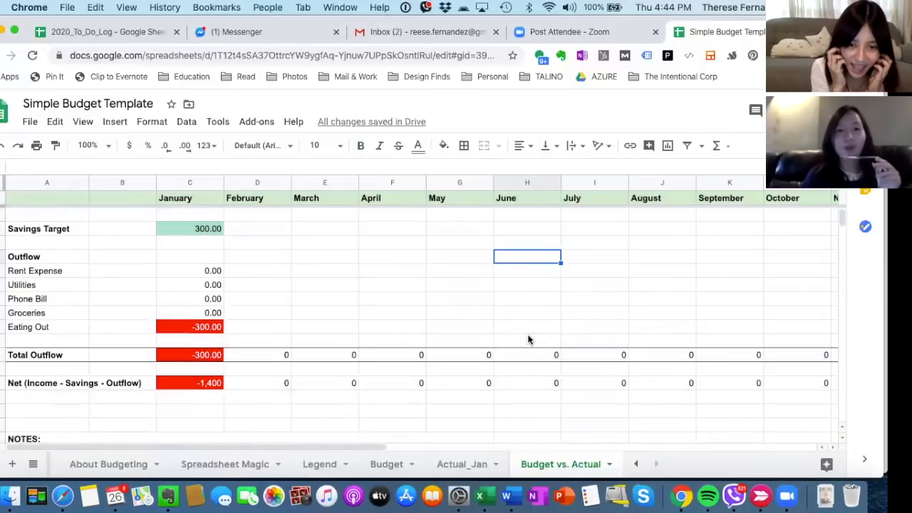
pyautogui.scroll(5, 528, 389)
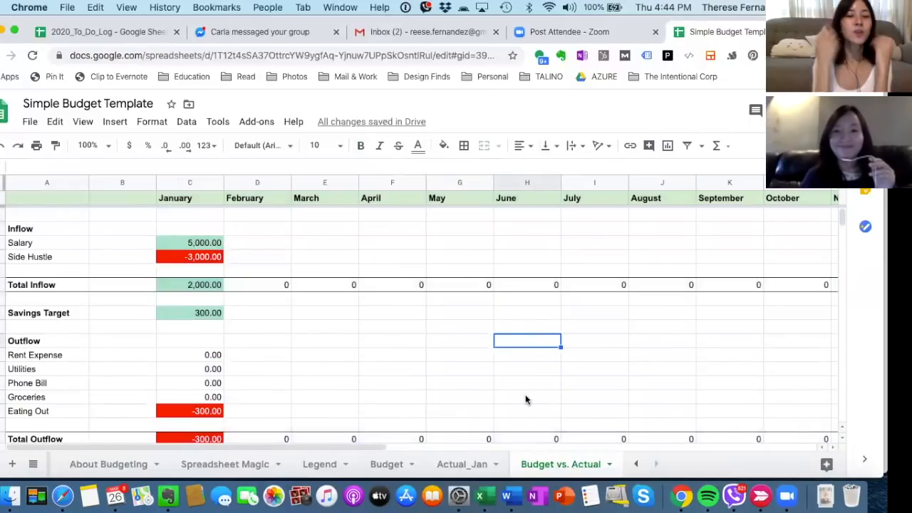